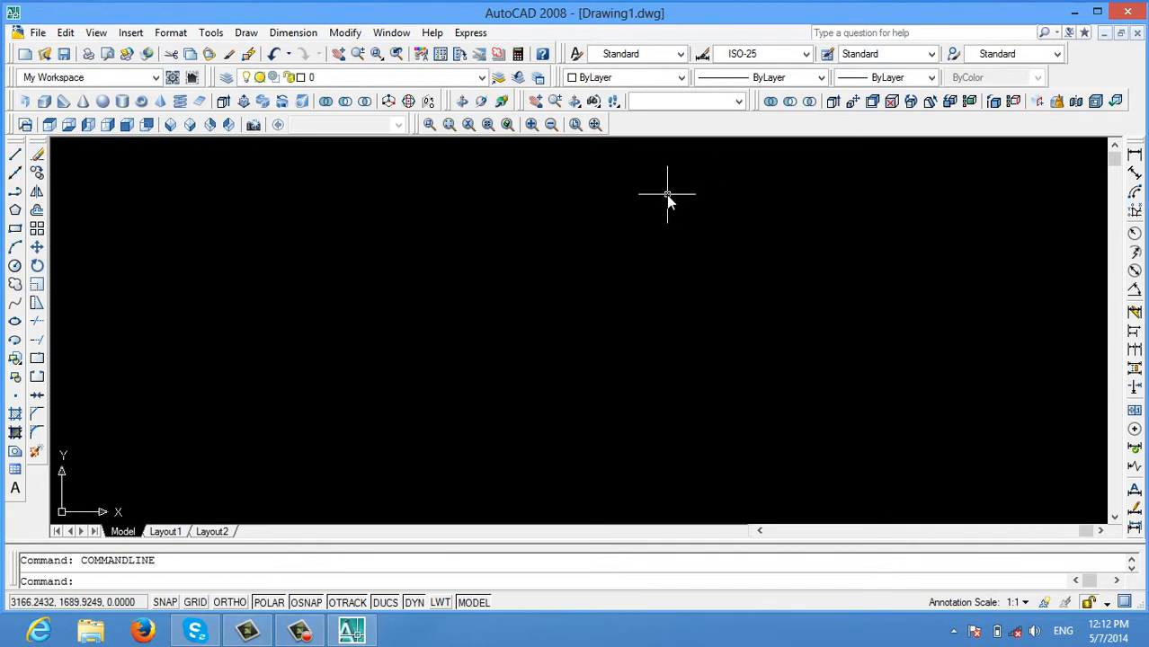
click(38, 32)
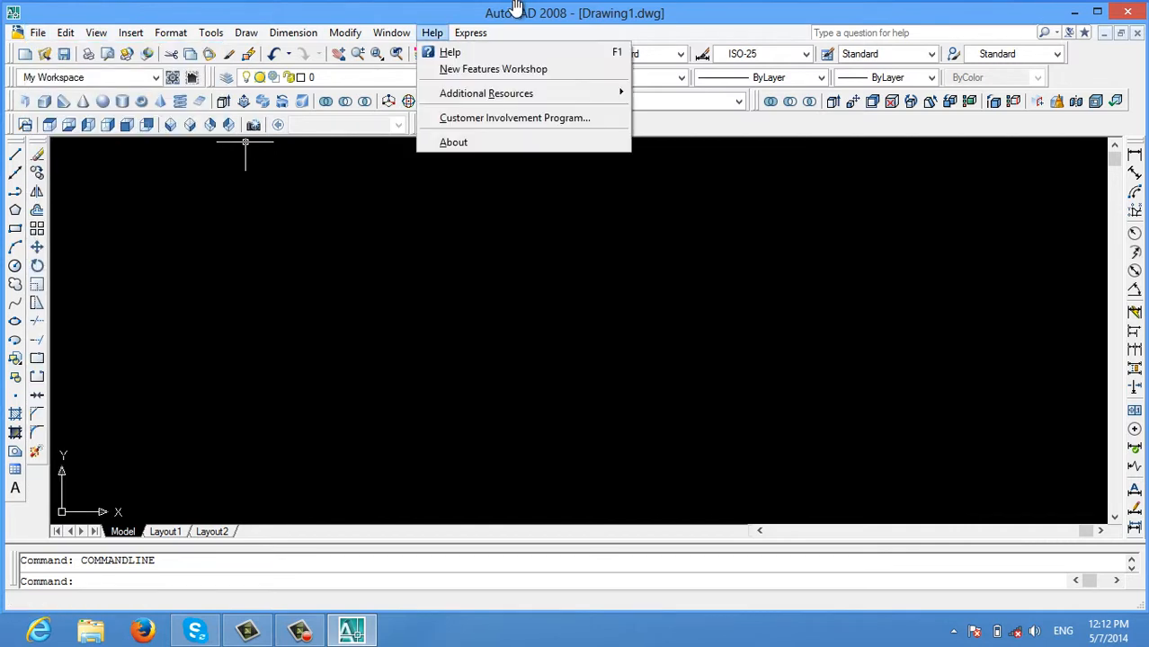
click(376, 295)
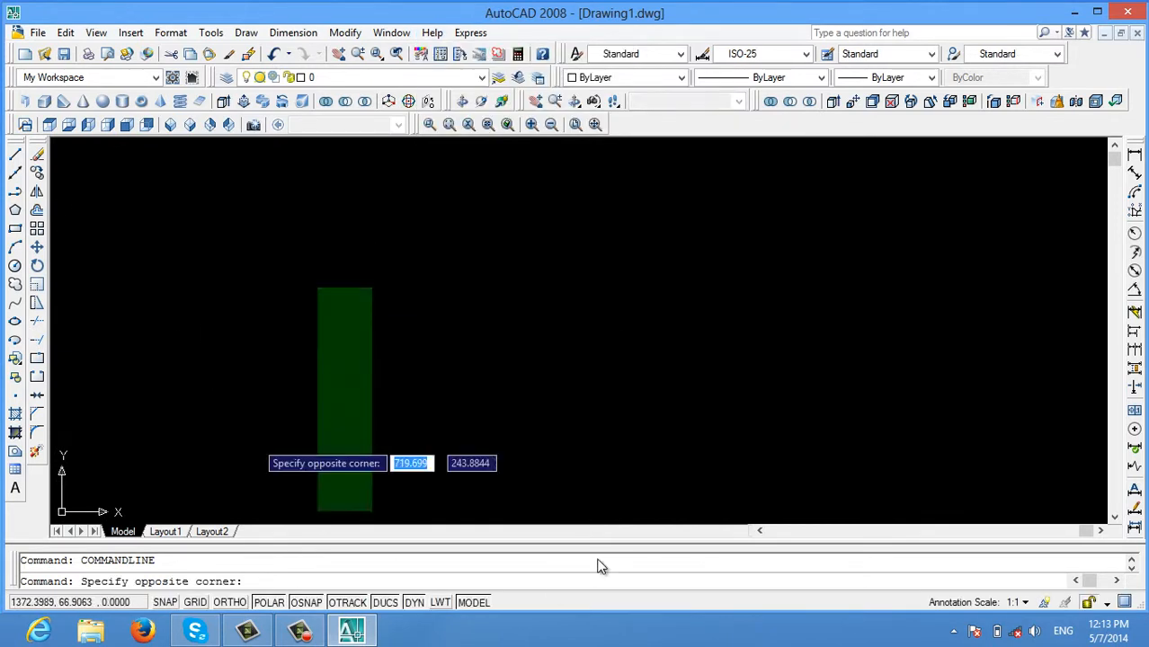
click(318, 513)
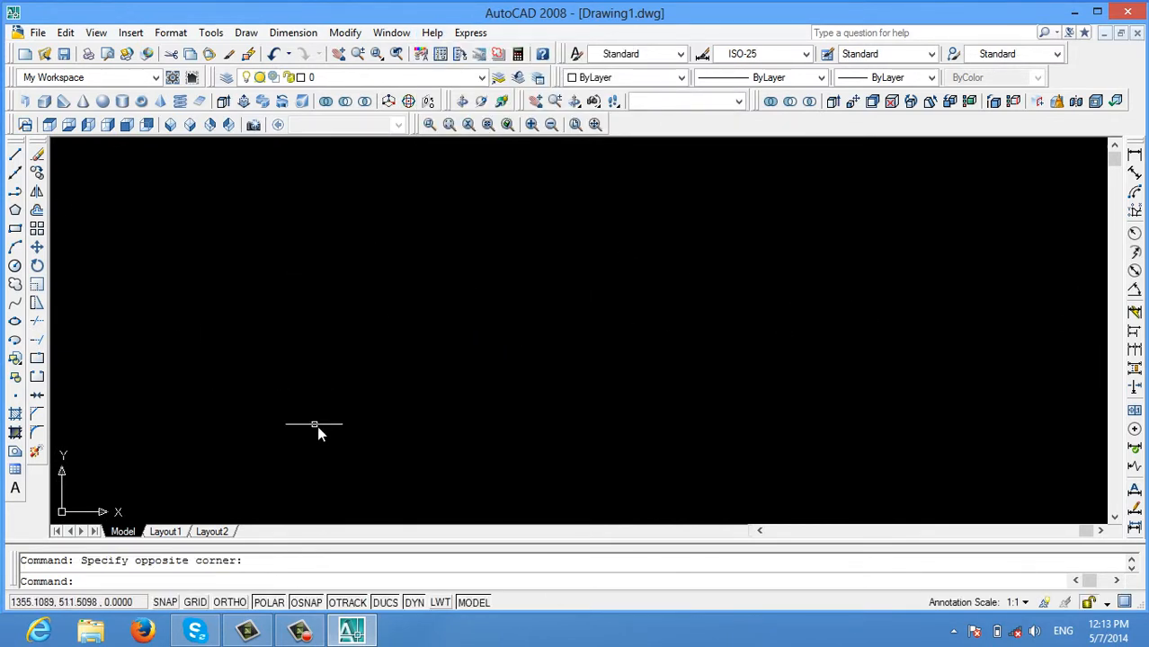
Draw a horizontal line 50 units long in the upper part of the drawing area.
click(14, 155)
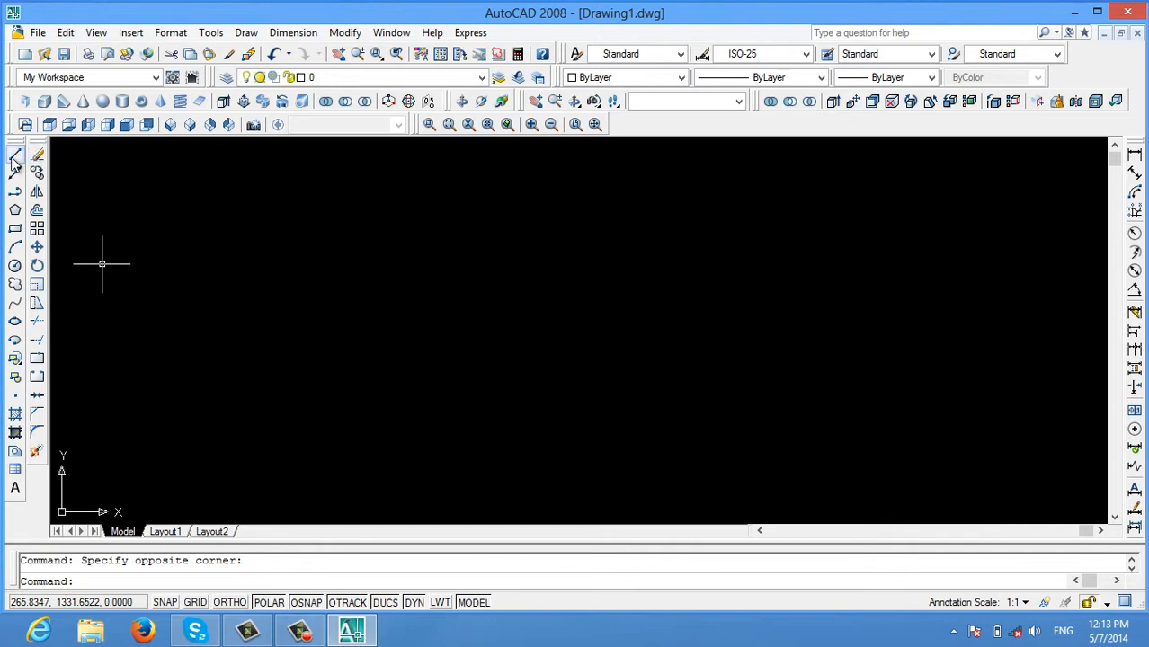
click(236, 225)
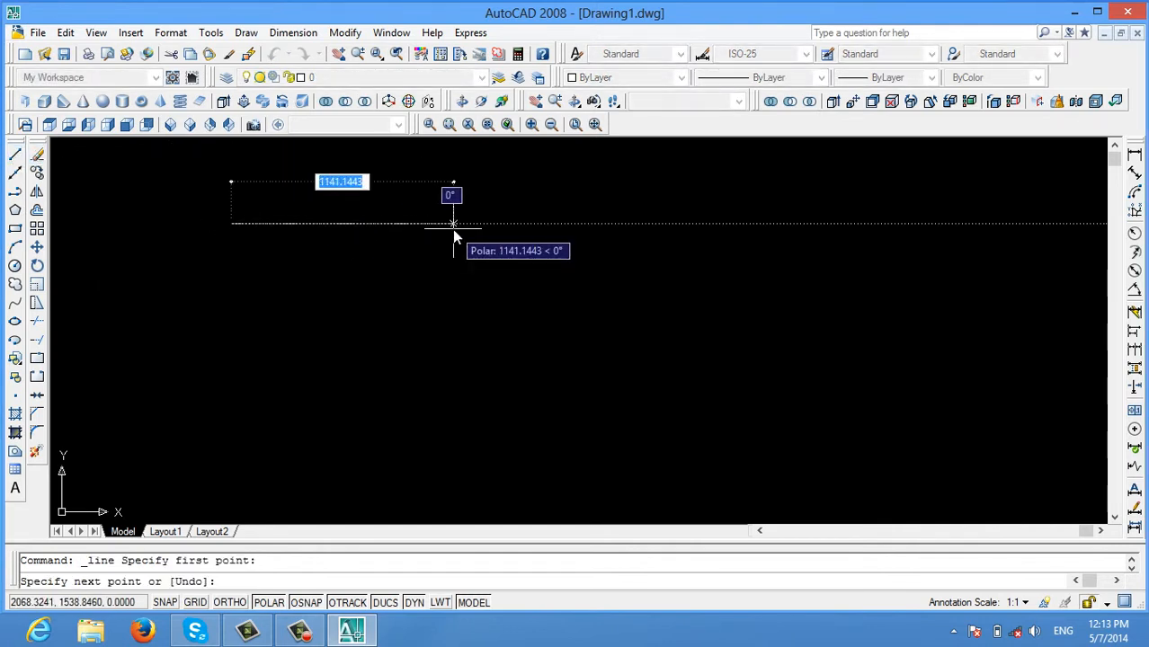
text(50)
key(Return)
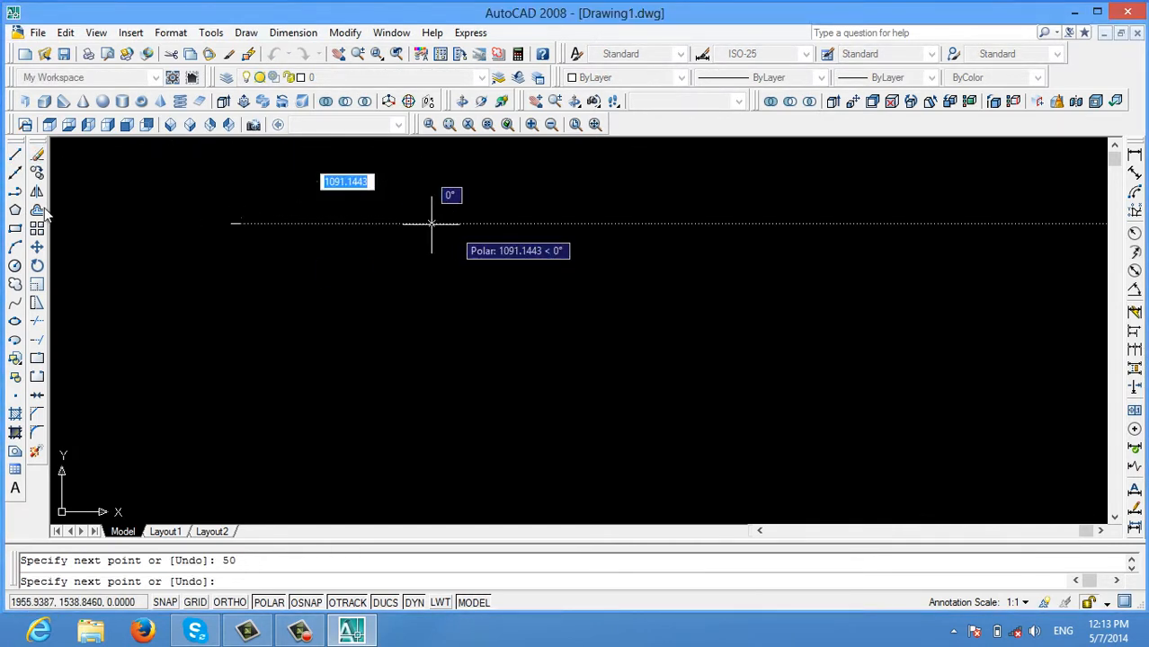
scroll(151, 279, up, 6)
scroll(335, 315, down, 4)
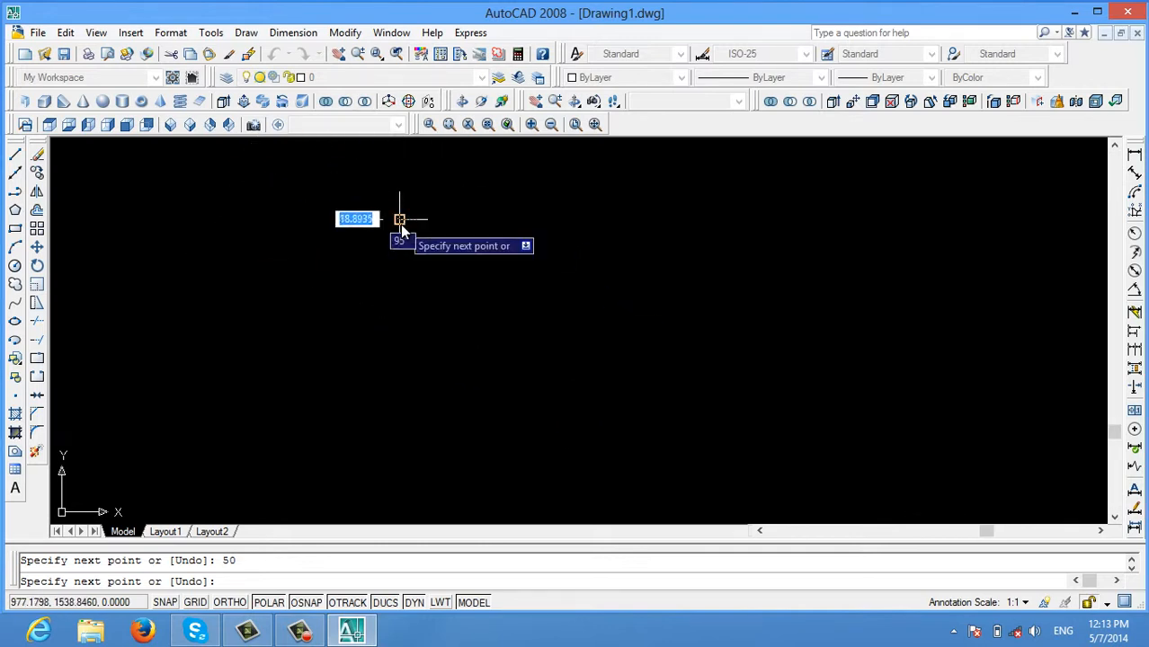
scroll(406, 235, up, 5)
middle_drag(349, 183, 375, 268)
scroll(379, 268, up, 3)
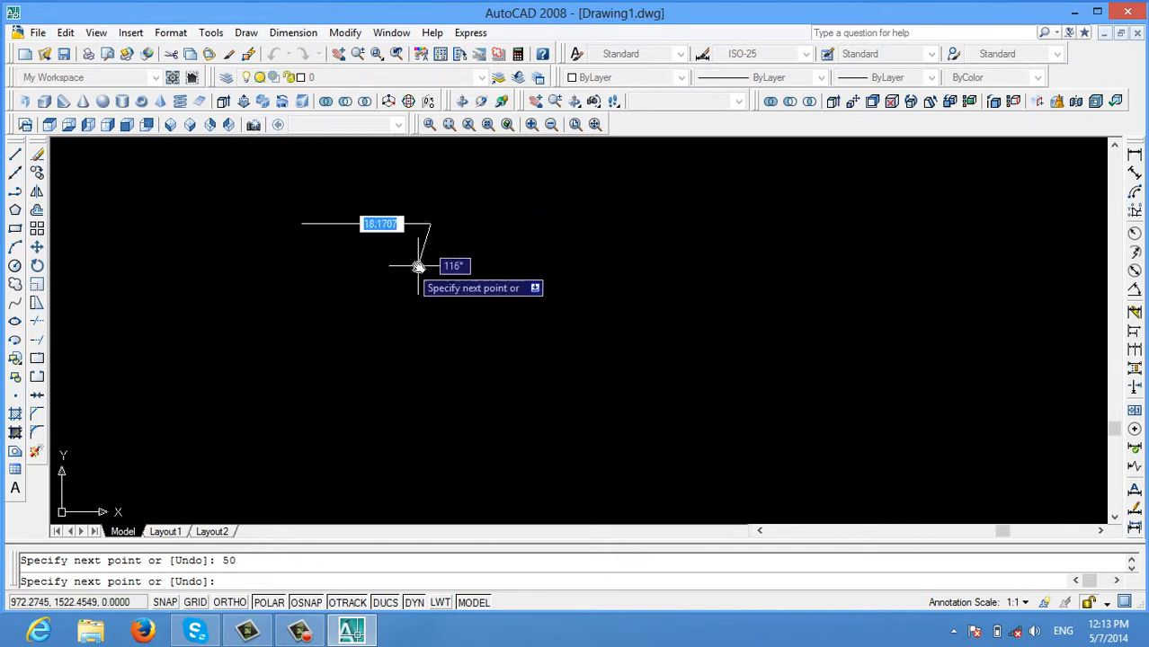
key(Escape)
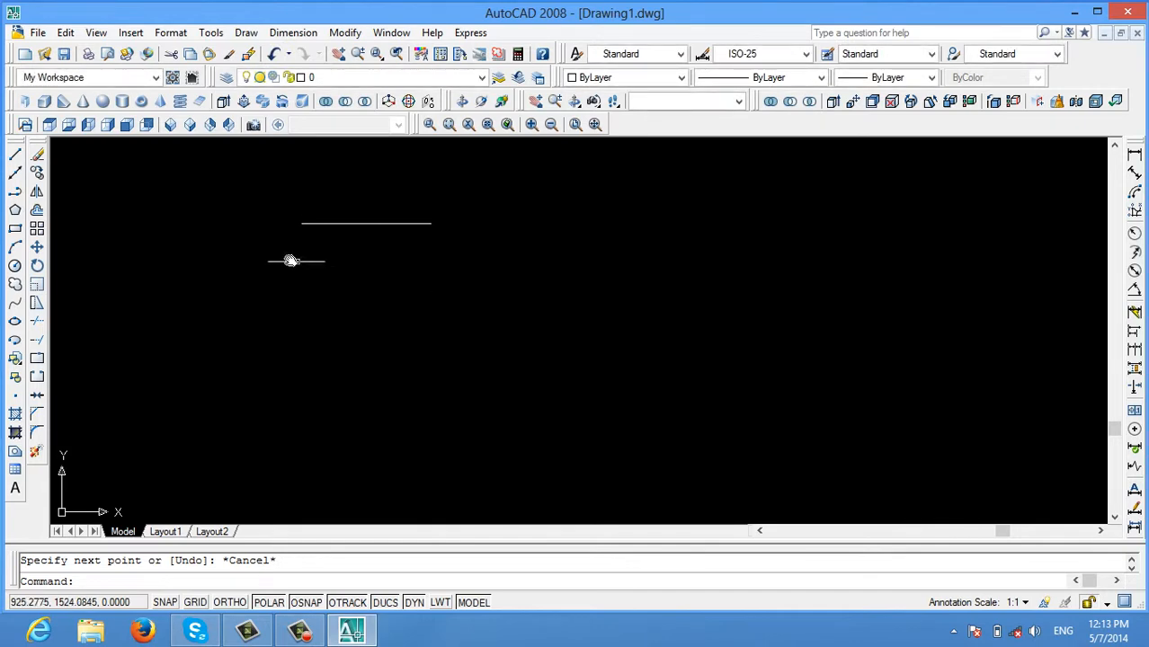
Create a new drawing with no template, using imperial units.
click(38, 33)
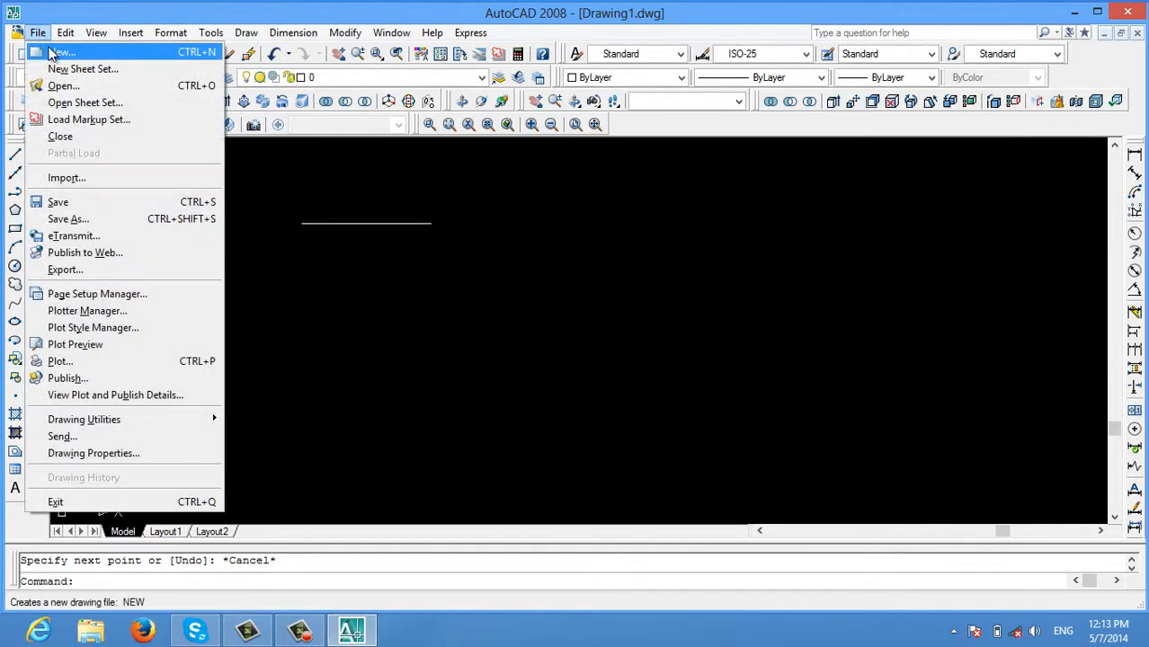
click(54, 52)
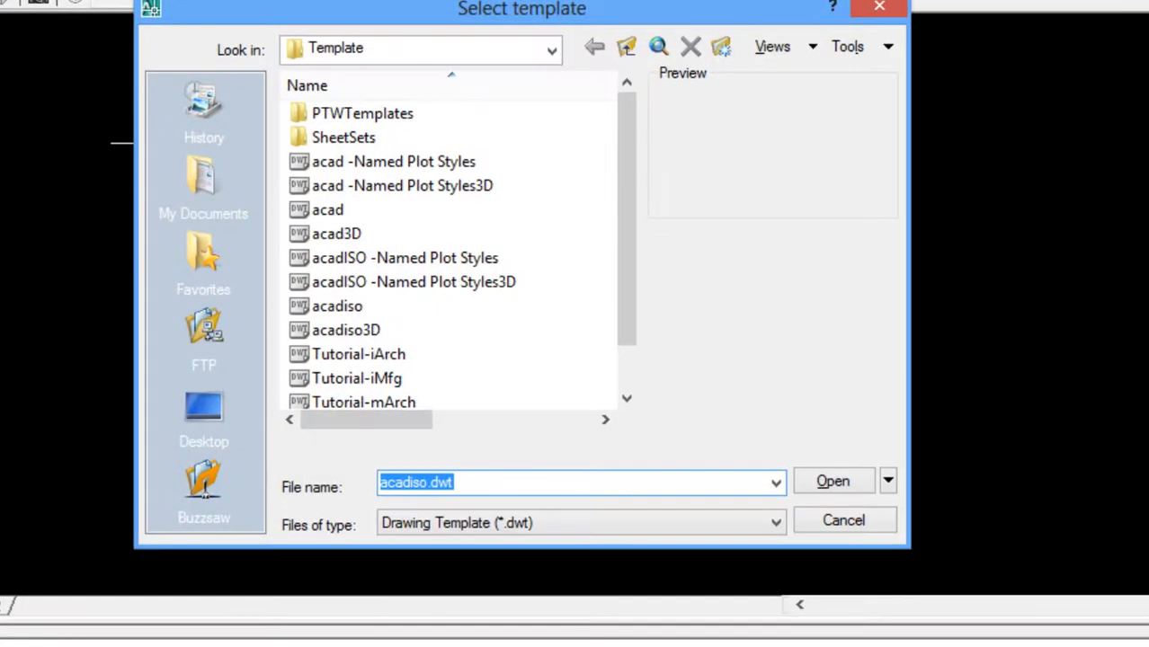
click(889, 483)
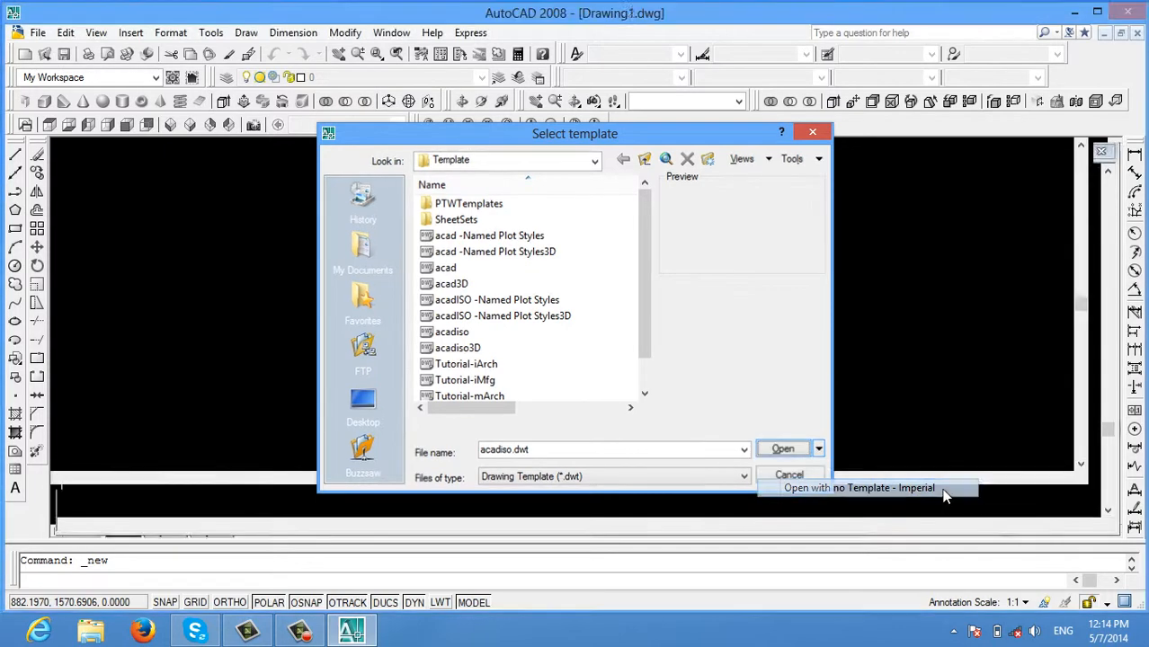
click(946, 493)
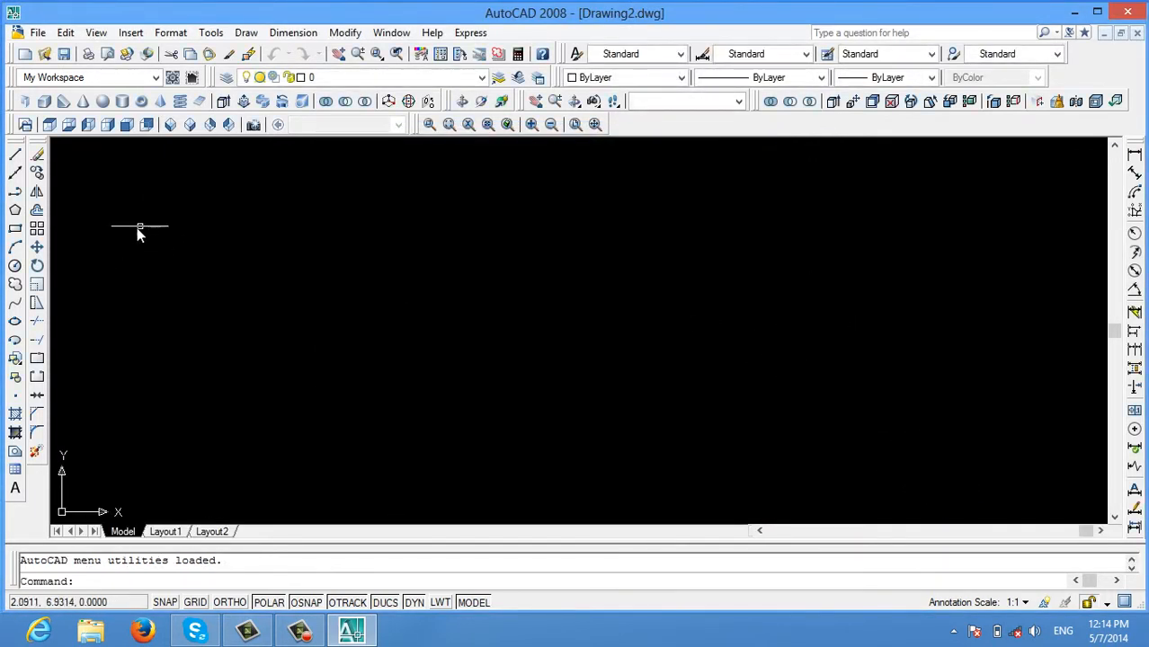
click(170, 32)
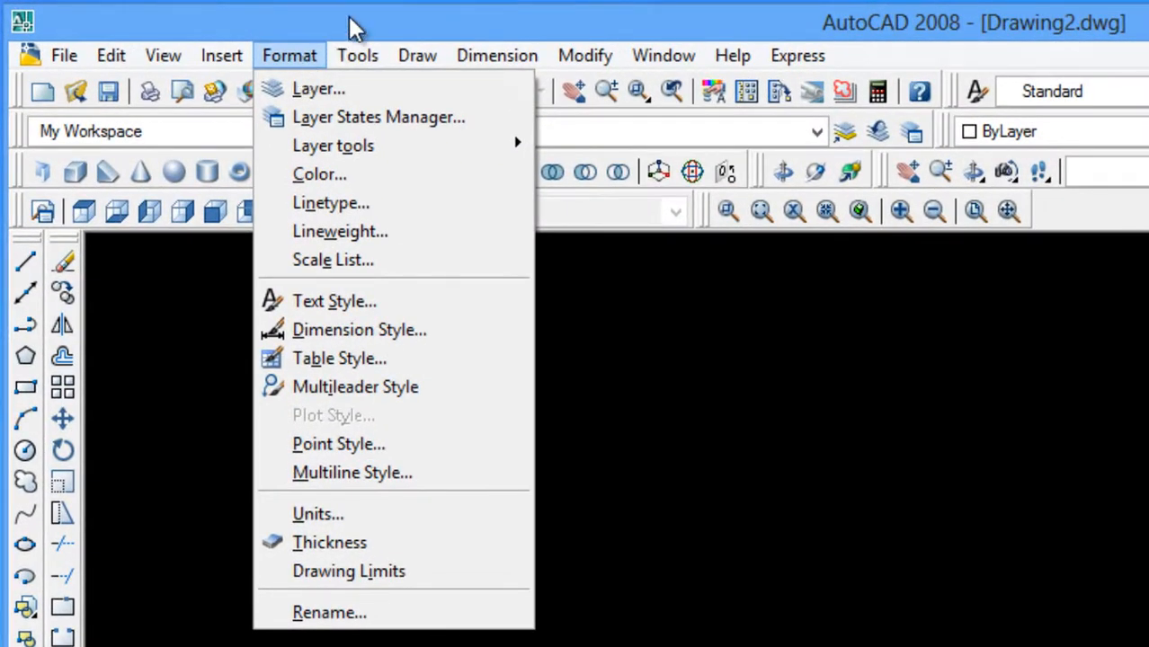
click(319, 14)
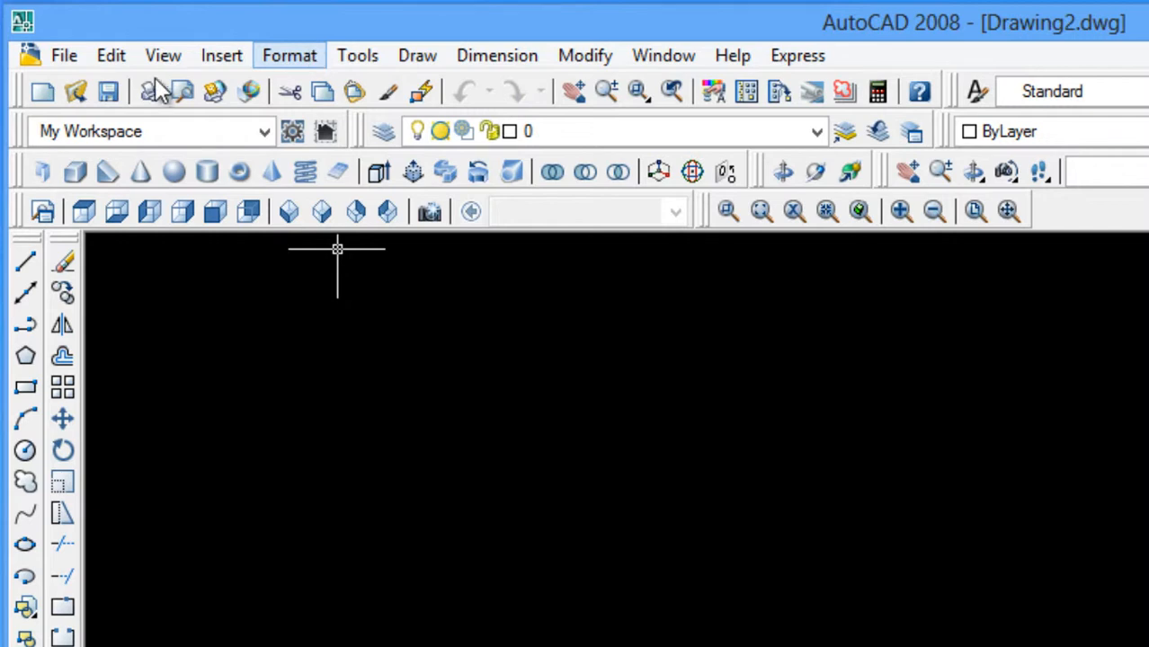
Draw a horizontal line 20 units long in the upper part of the new drawing.
click(25, 261)
click(272, 376)
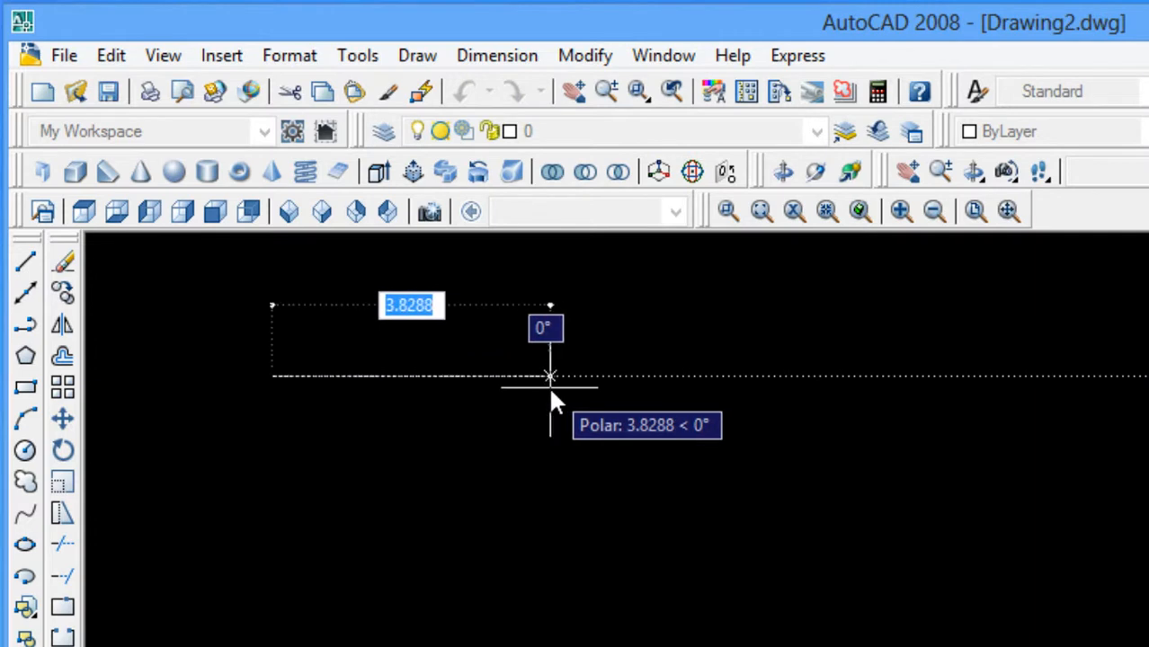
text(20)
key(Return)
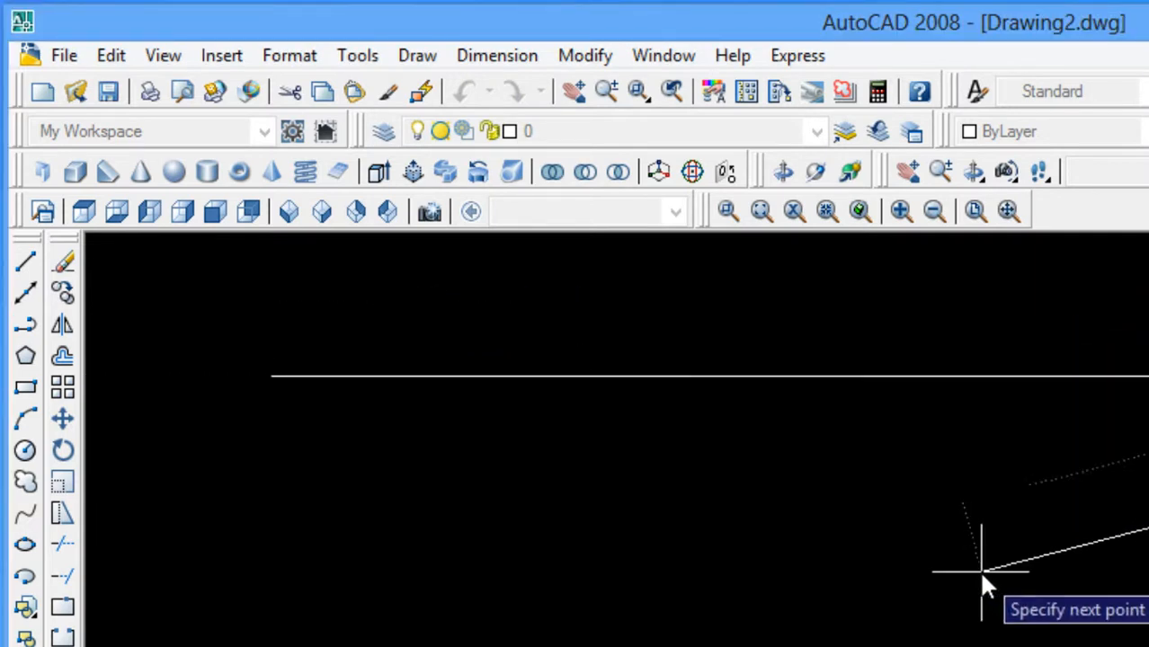
key(Return)
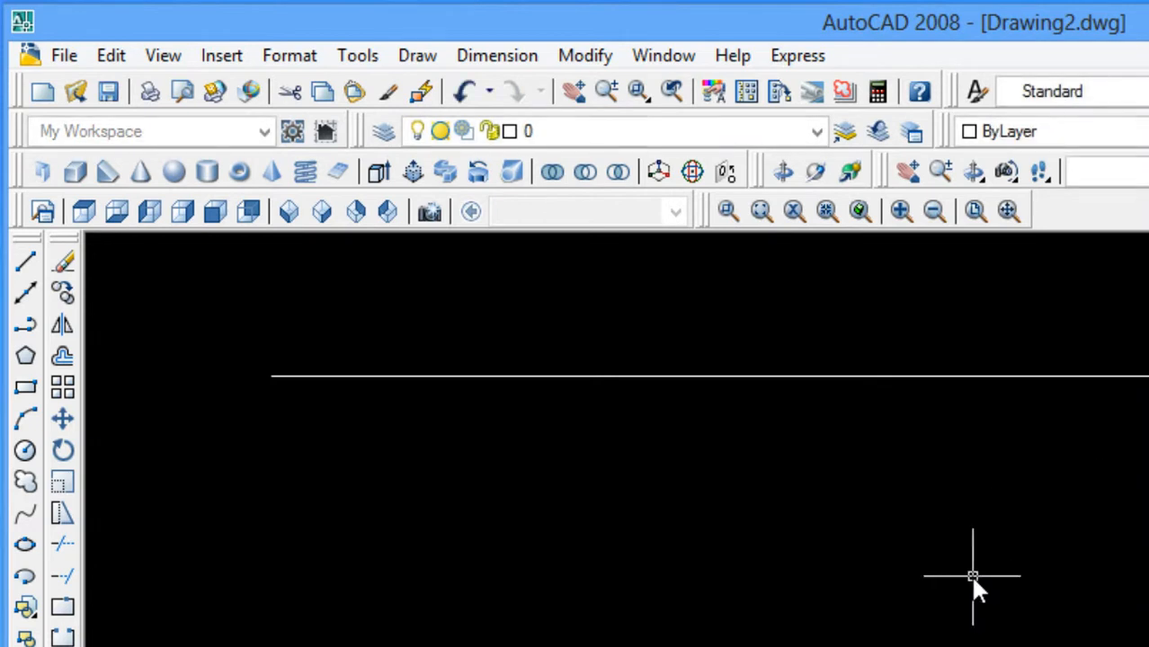
Configure the drawing units to the Decimal length type with a length precision of 0.000.
click(280, 55)
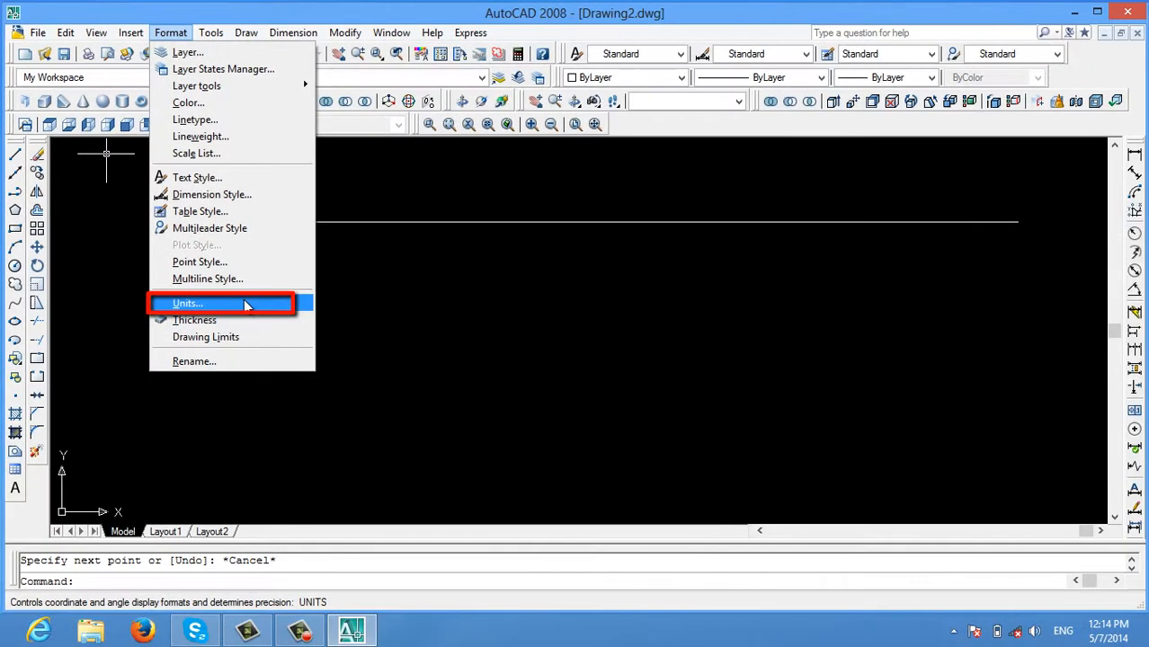
click(246, 305)
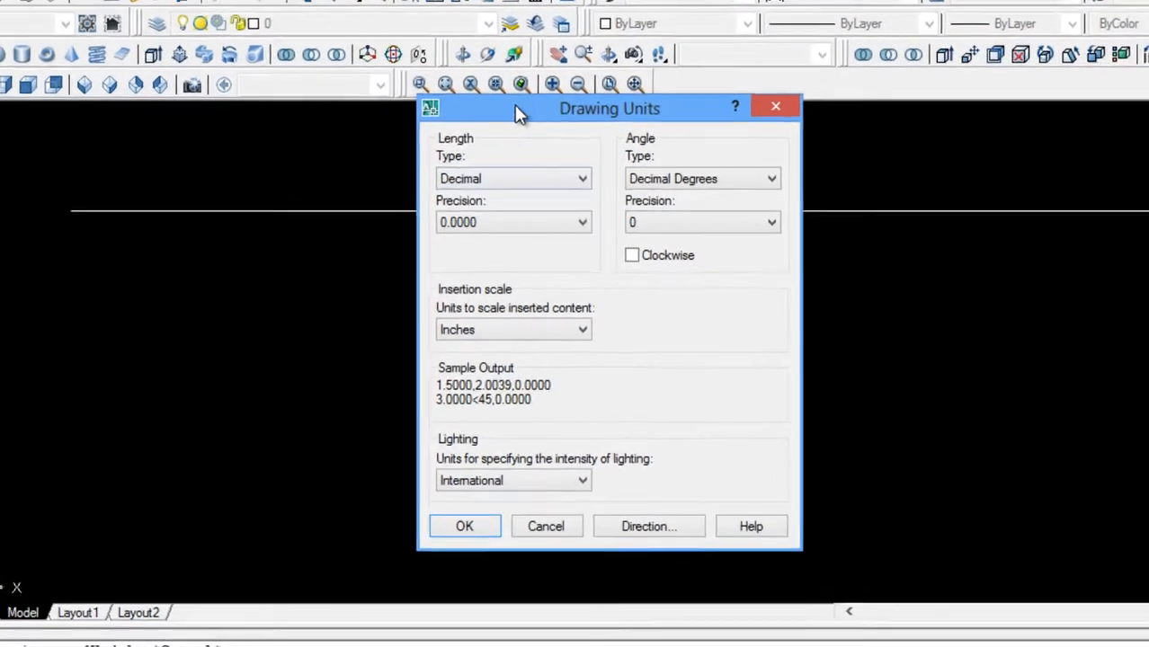
mouse_move(518, 111)
mouse_down()
mouse_move(735, 65)
mouse_move(767, 35)
mouse_up()
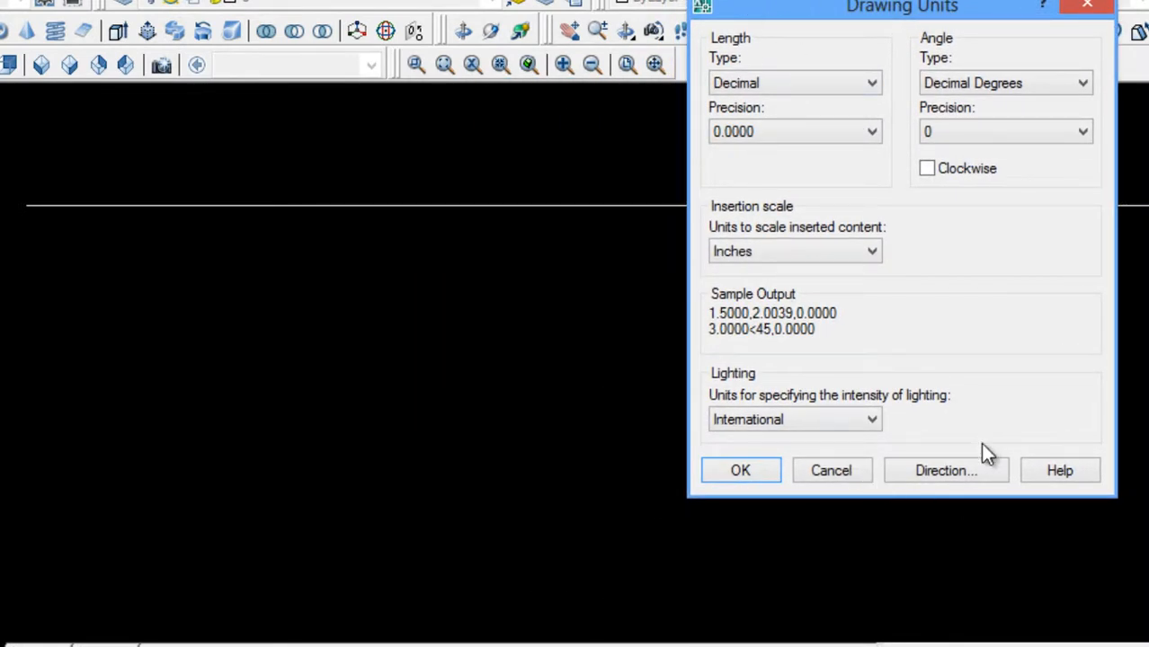
click(863, 90)
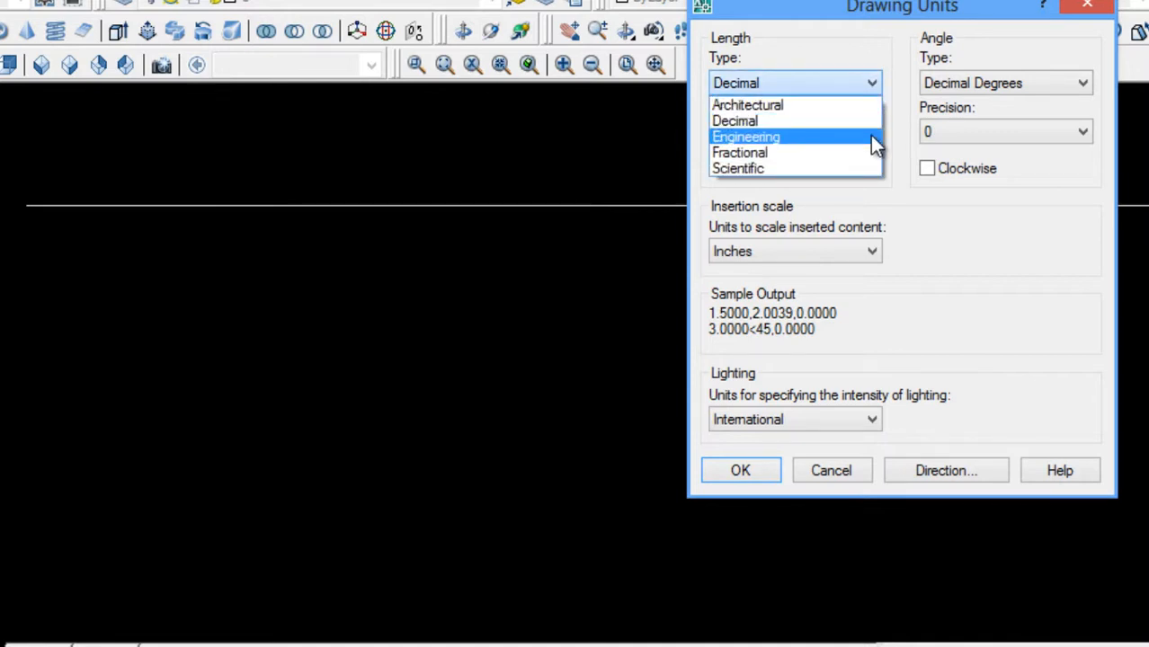
click(849, 121)
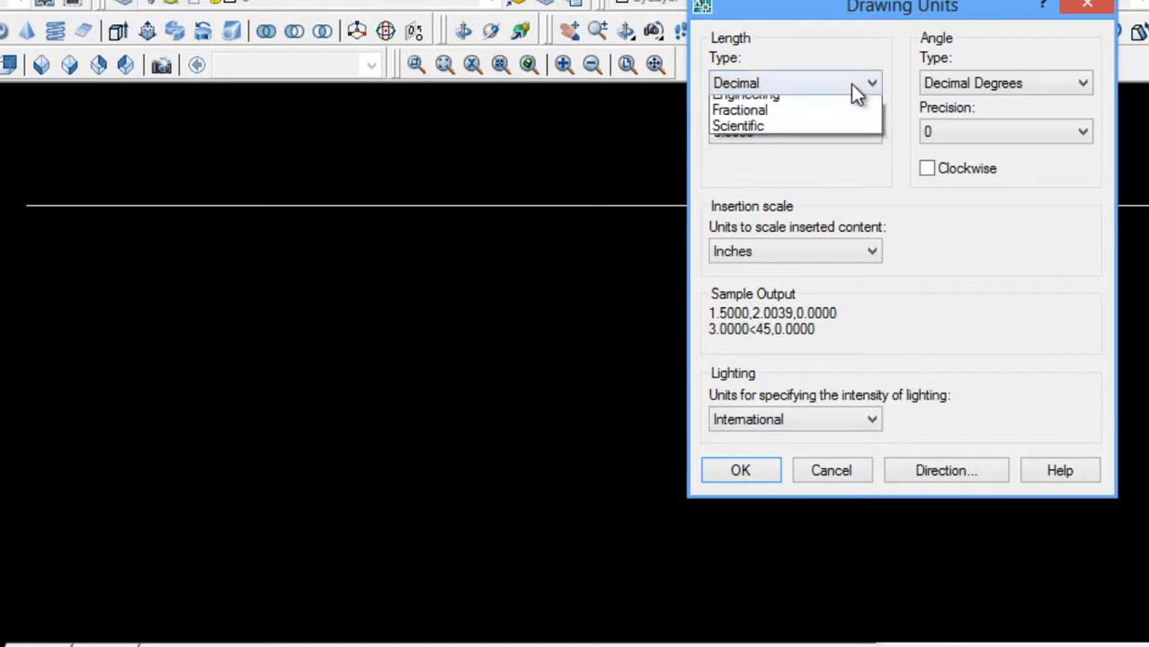
click(851, 137)
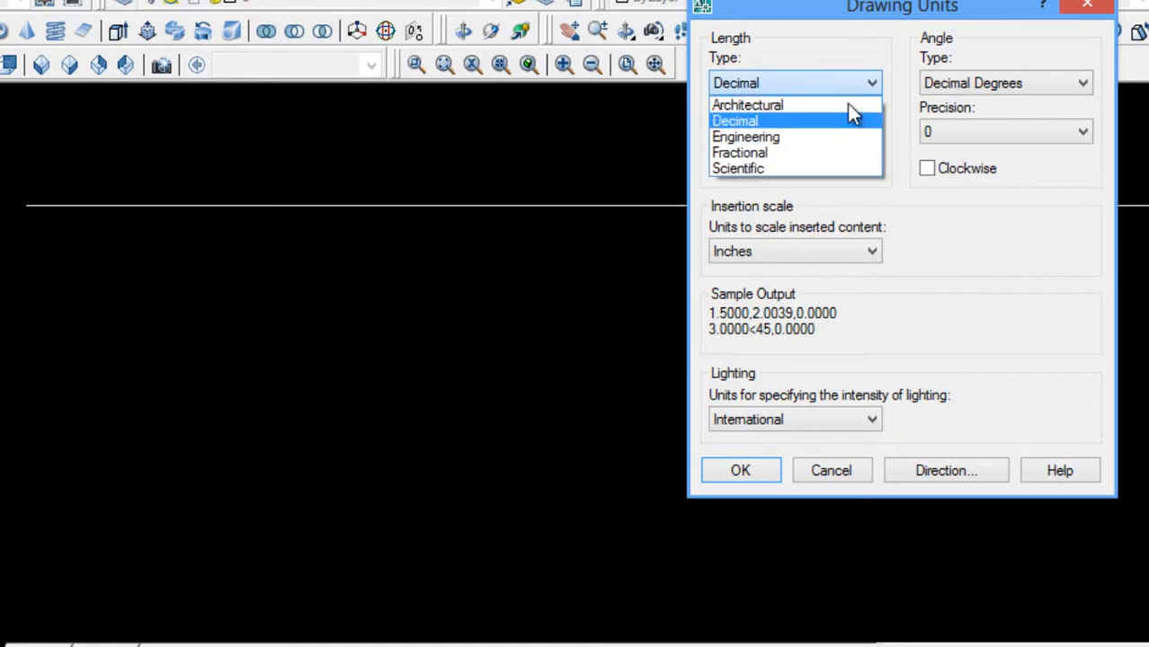
click(840, 86)
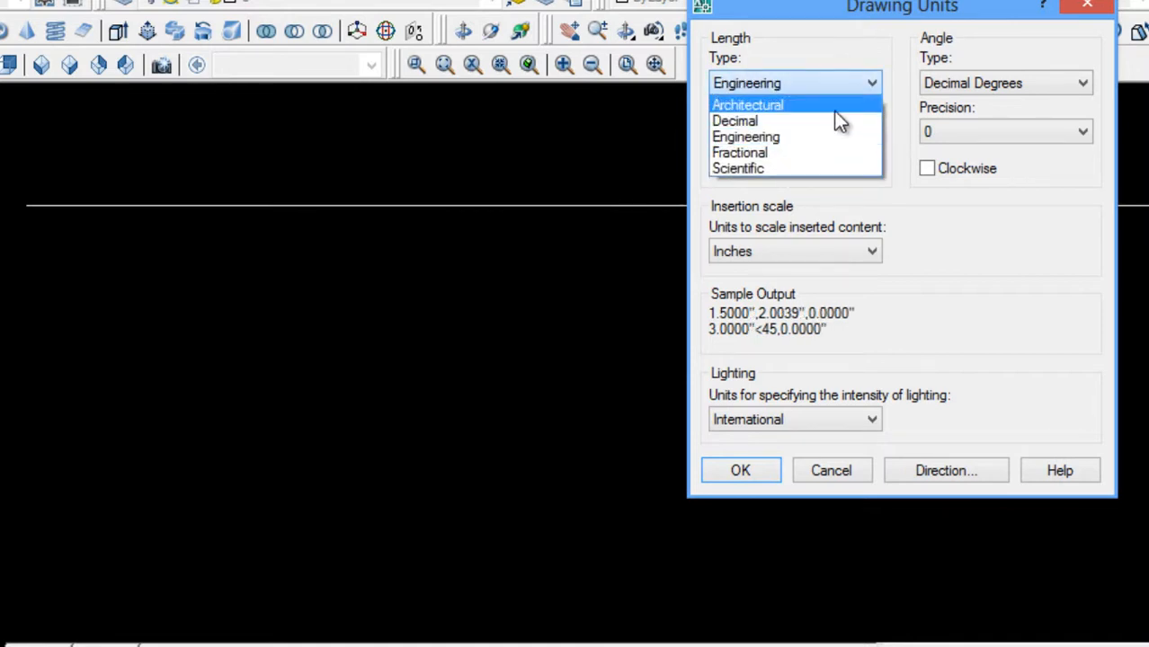
click(833, 123)
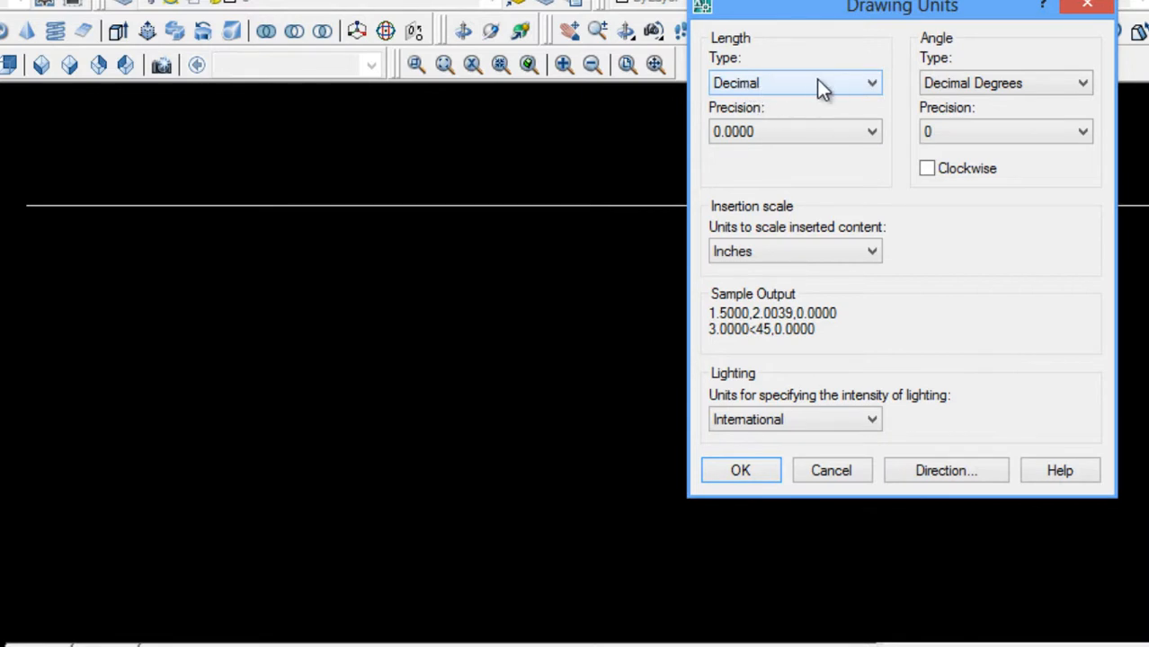
click(776, 135)
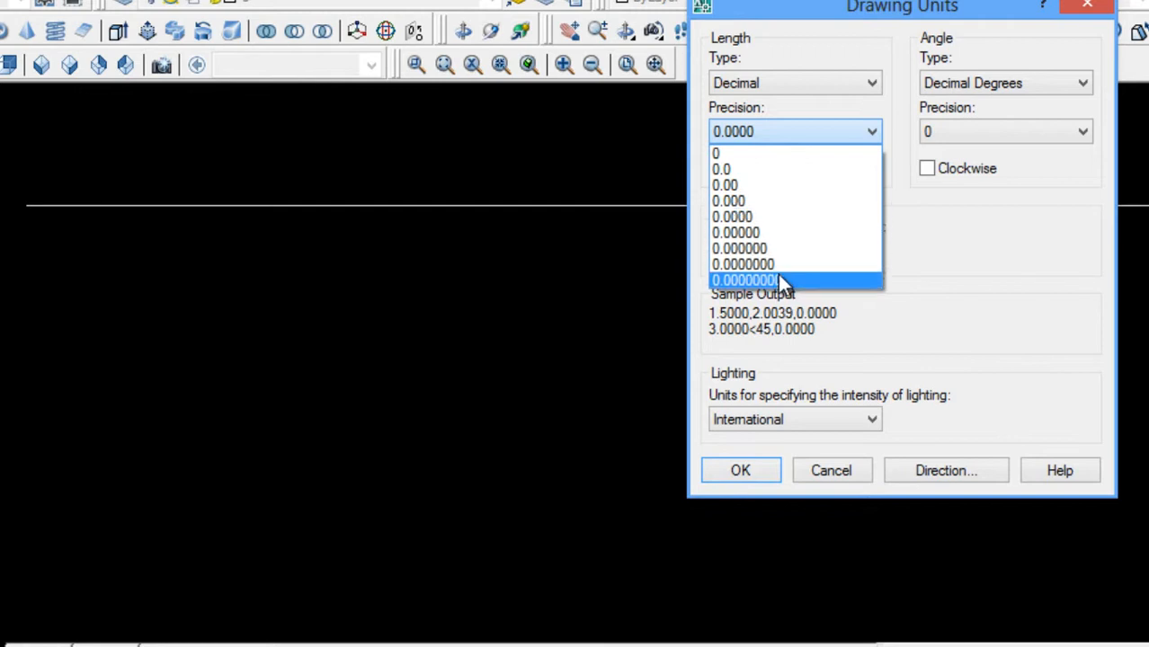
click(773, 202)
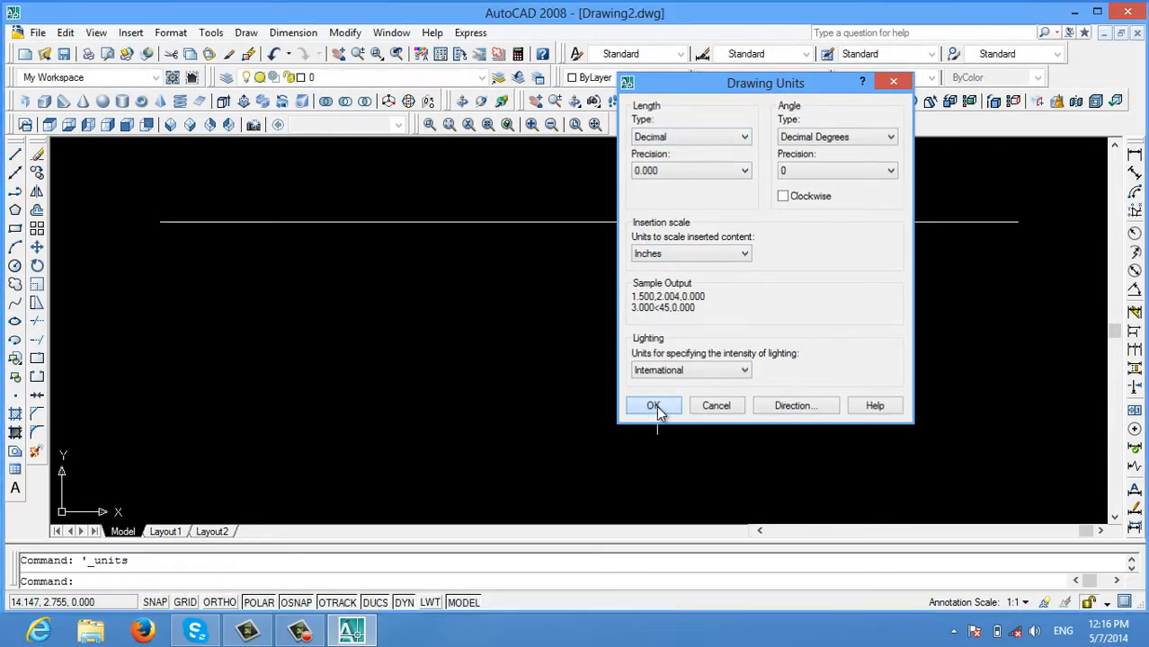
click(653, 405)
click(14, 154)
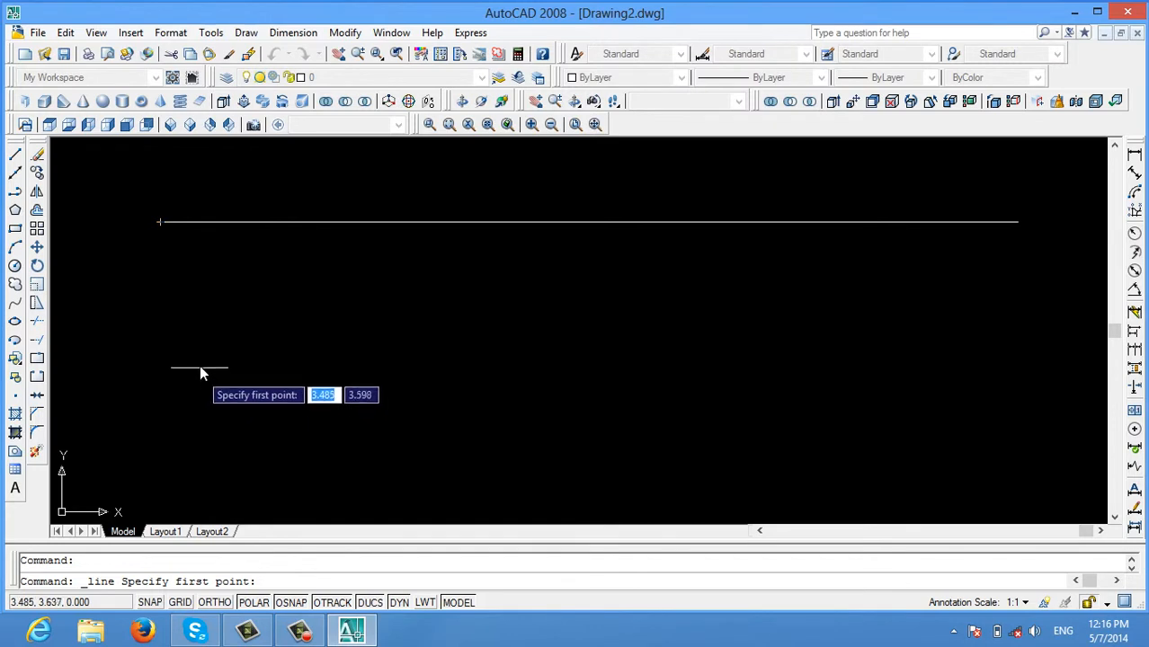
key(Escape)
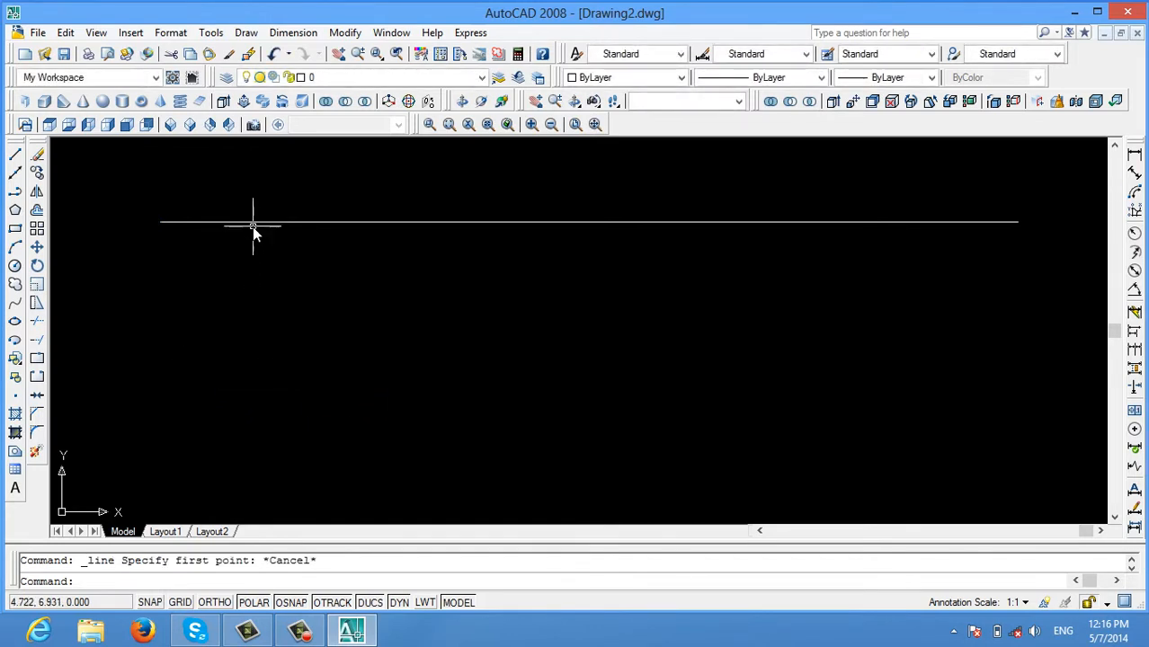
Select the horizontal line with a crossing window, clear the selection, and try an enclosing window that covers only part of the line.
click(253, 227)
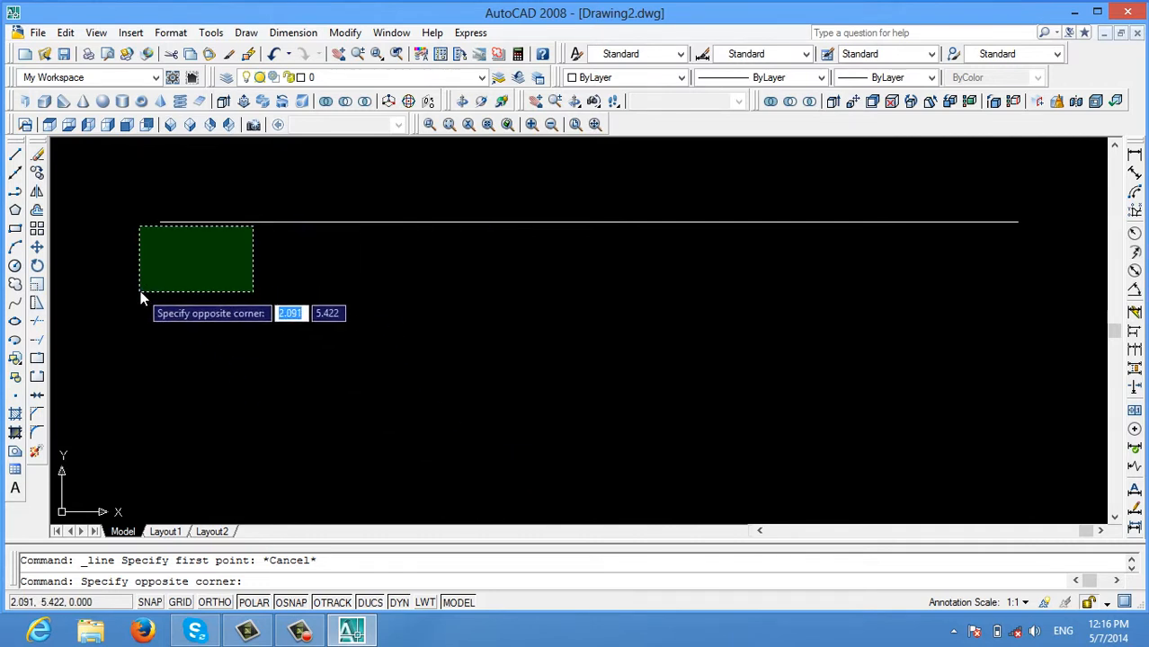
click(93, 171)
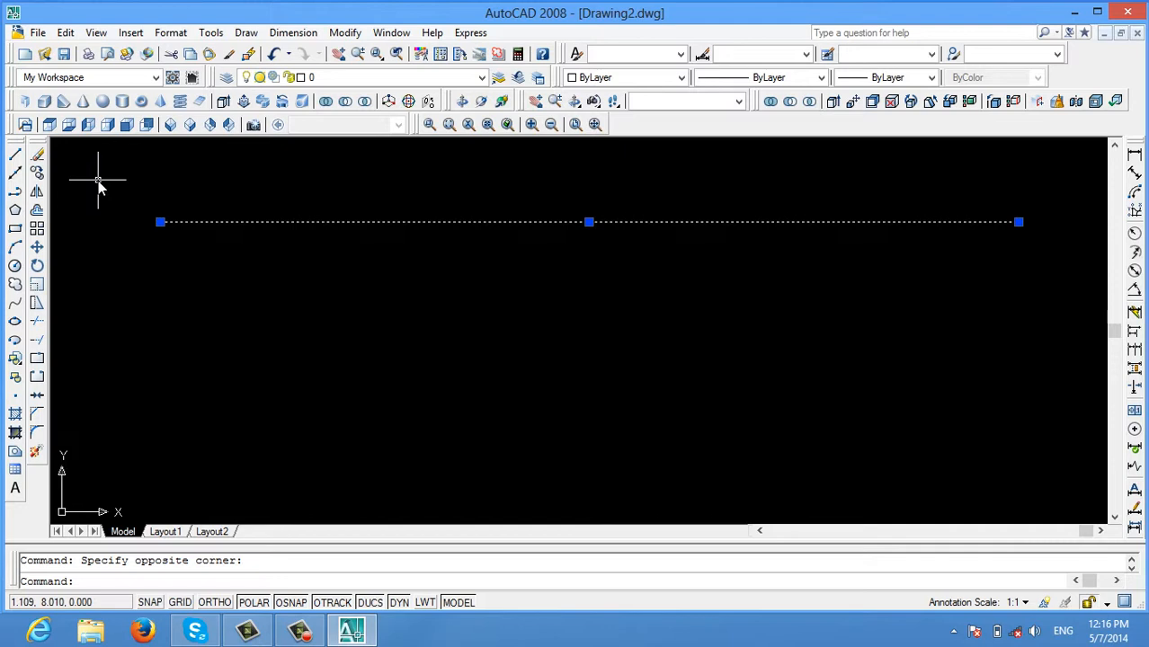
key(Escape)
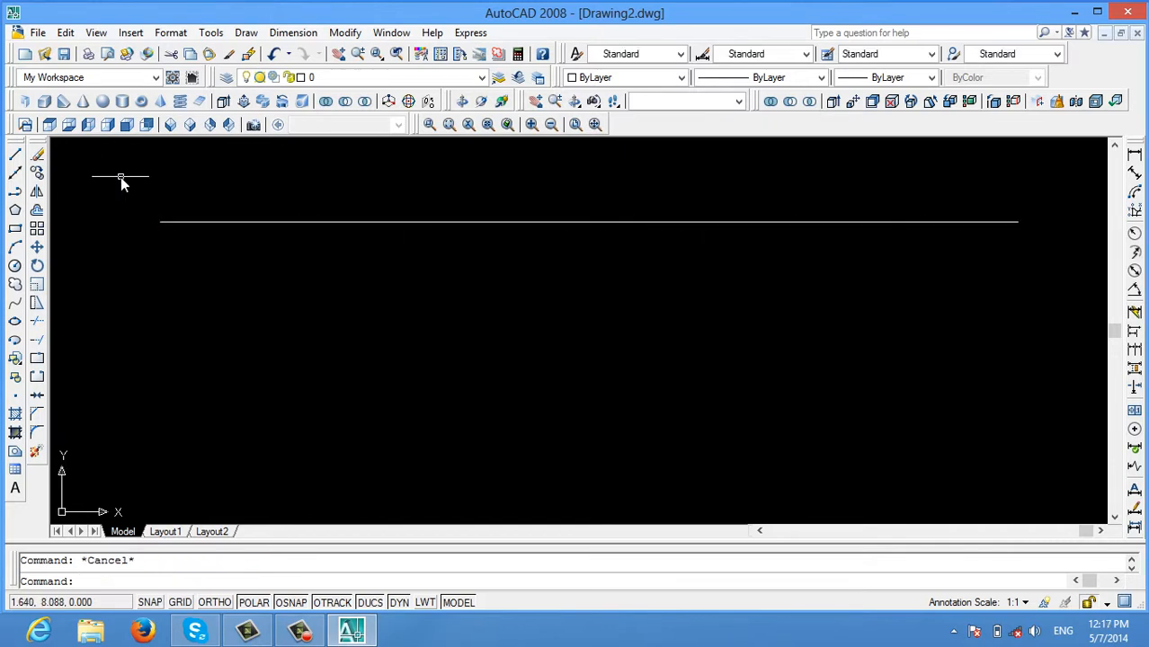
click(122, 179)
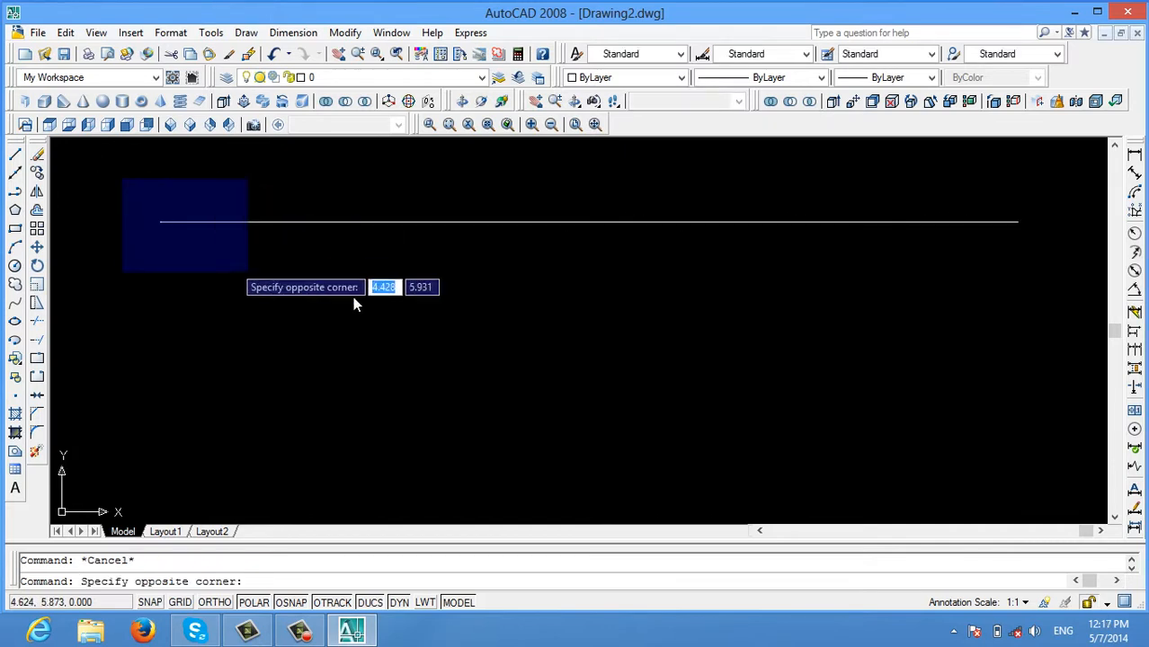
click(931, 352)
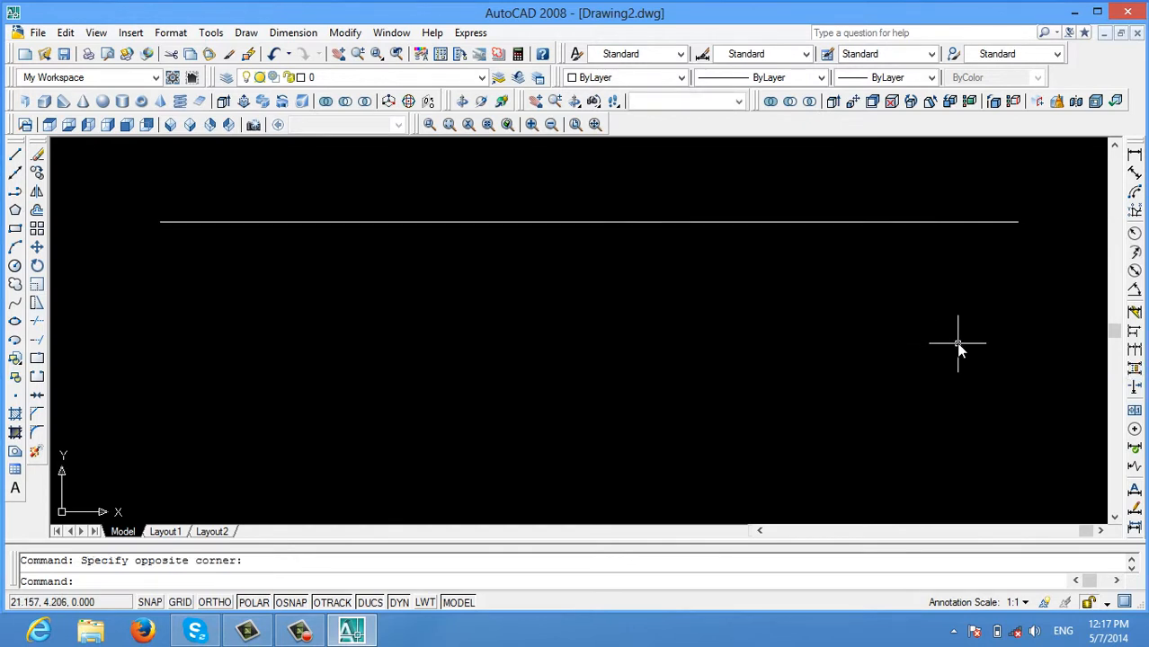
Select the horizontal line with an enclosing window that surrounds it completely, and clear the selection.
click(115, 170)
click(1052, 334)
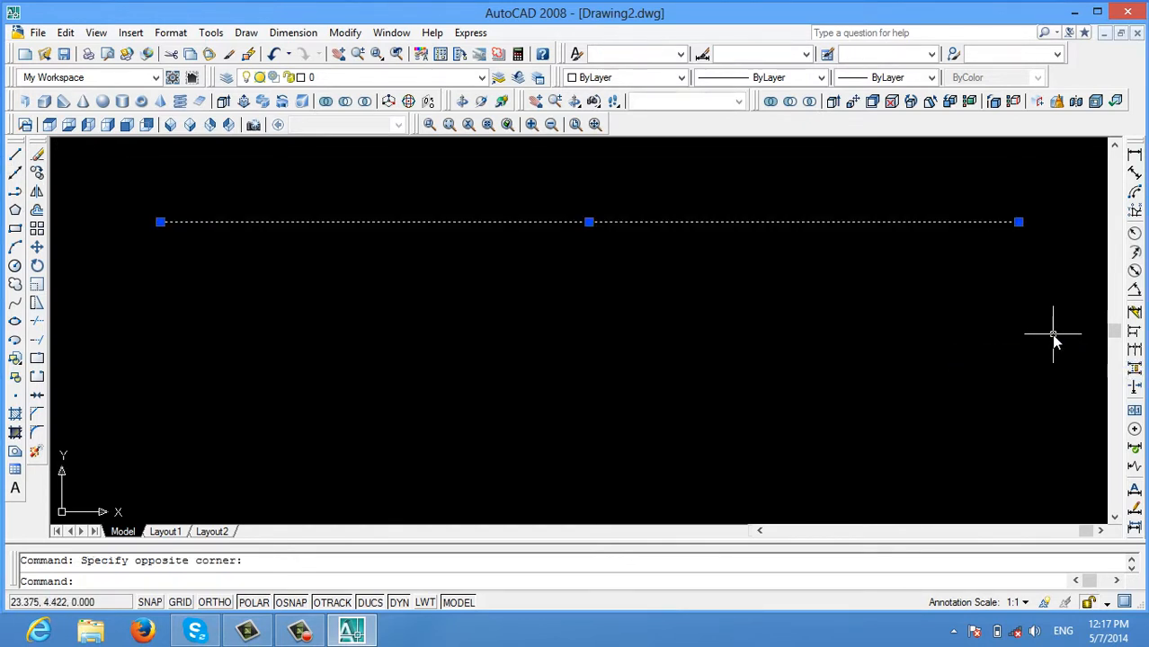
key(Escape)
Select the horizontal line with a crossing window that touches only part of it and delete it.
click(519, 335)
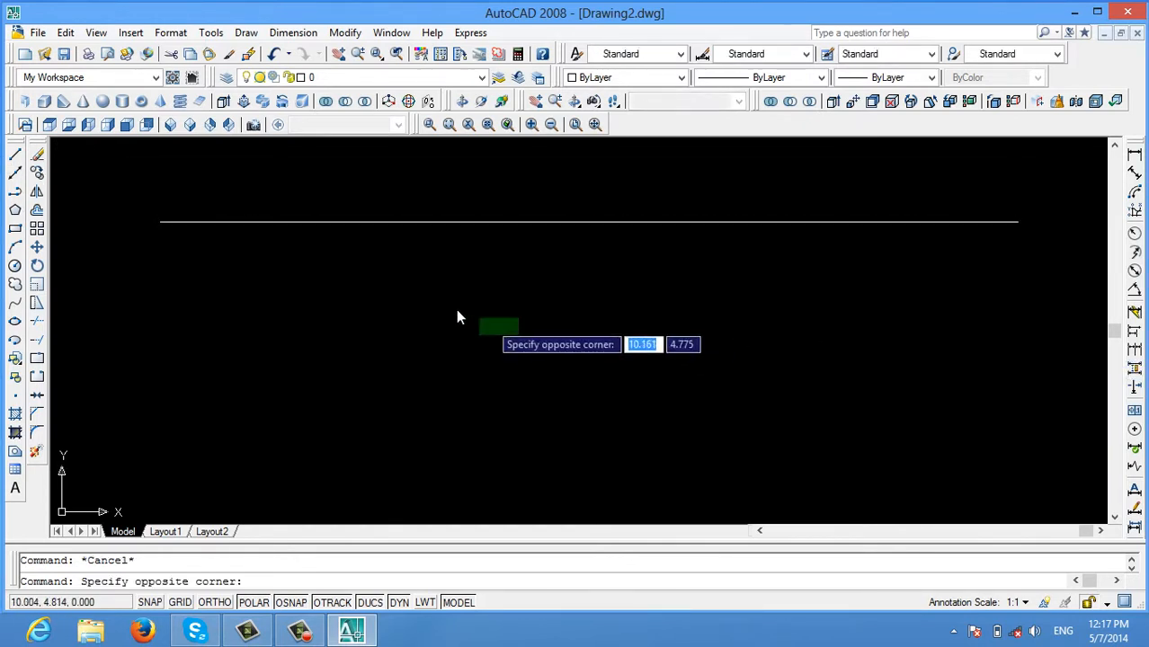
click(315, 220)
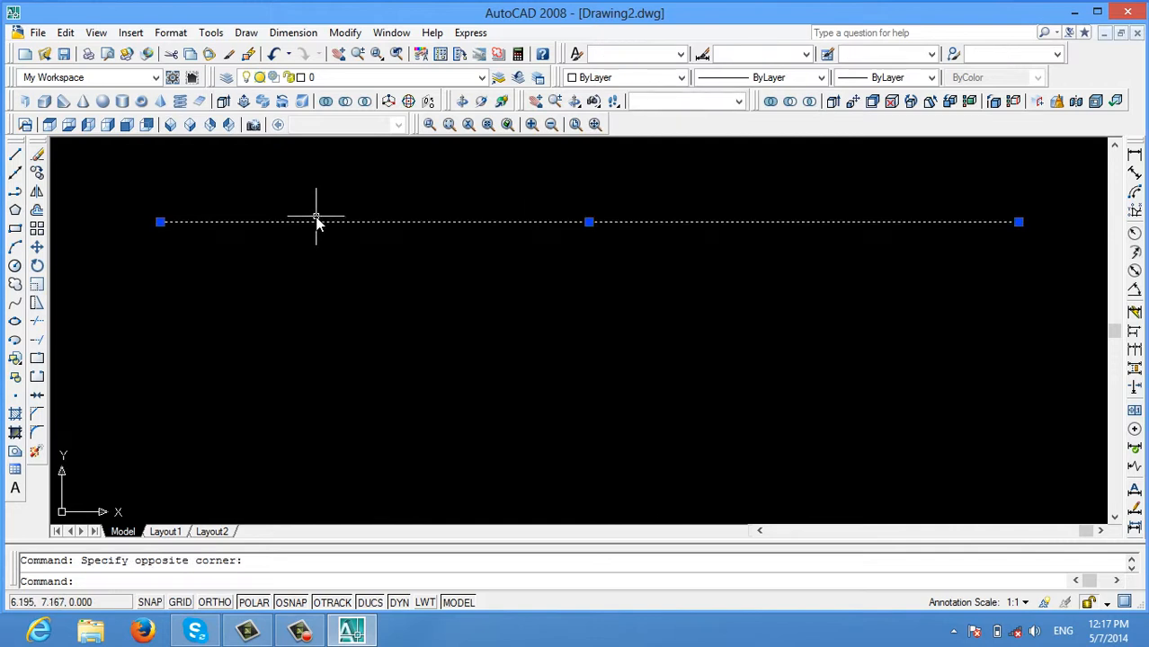
key(Delete)
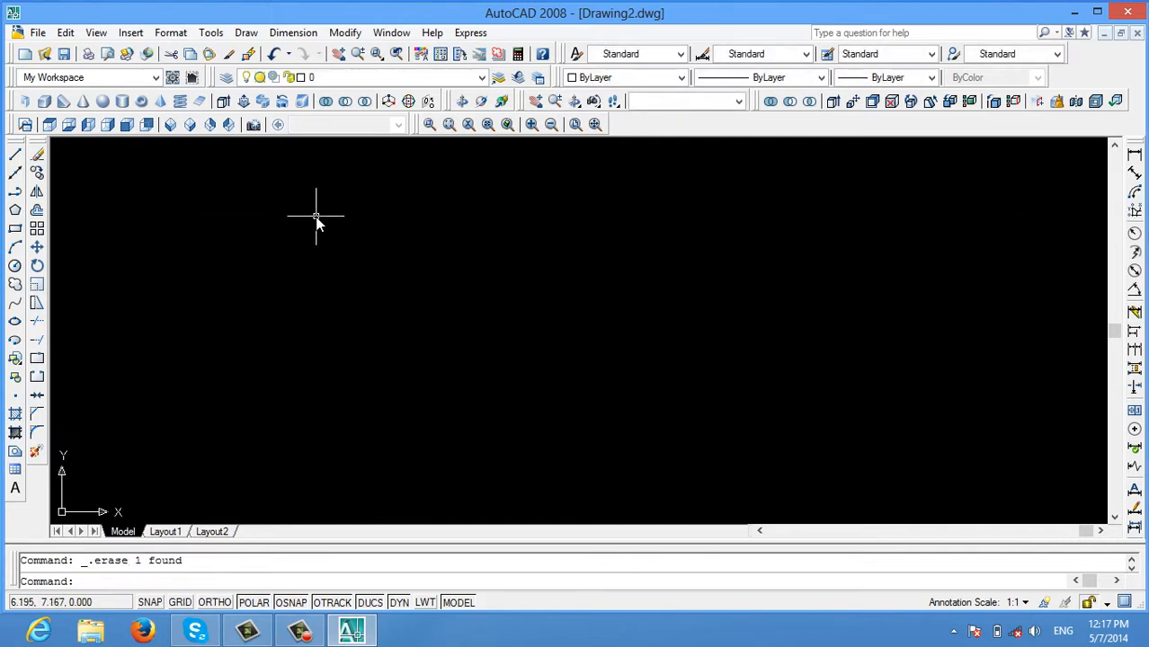
Draw a horizontal line 12 units long in the upper part of the empty drawing.
click(15, 157)
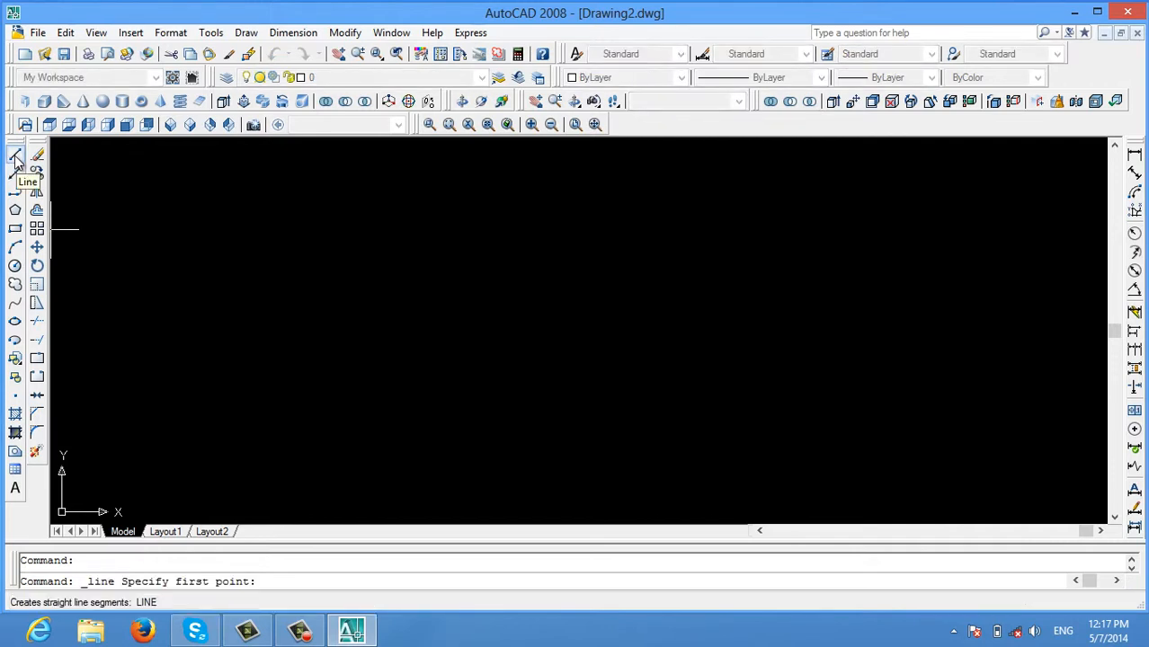
click(172, 34)
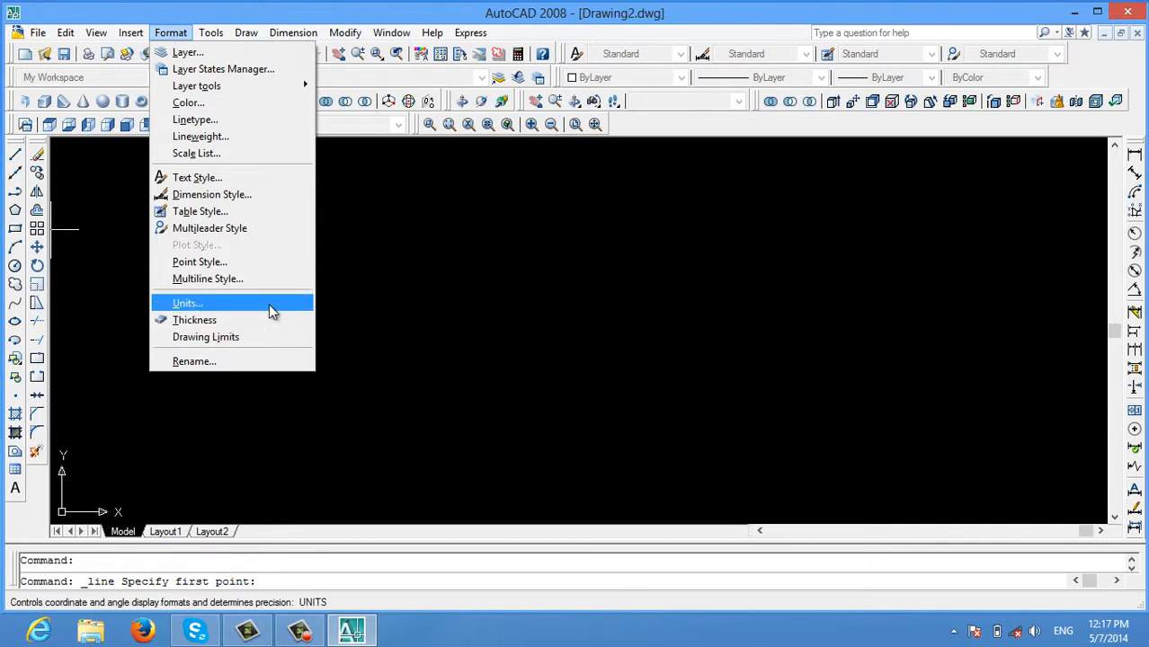
click(510, 5)
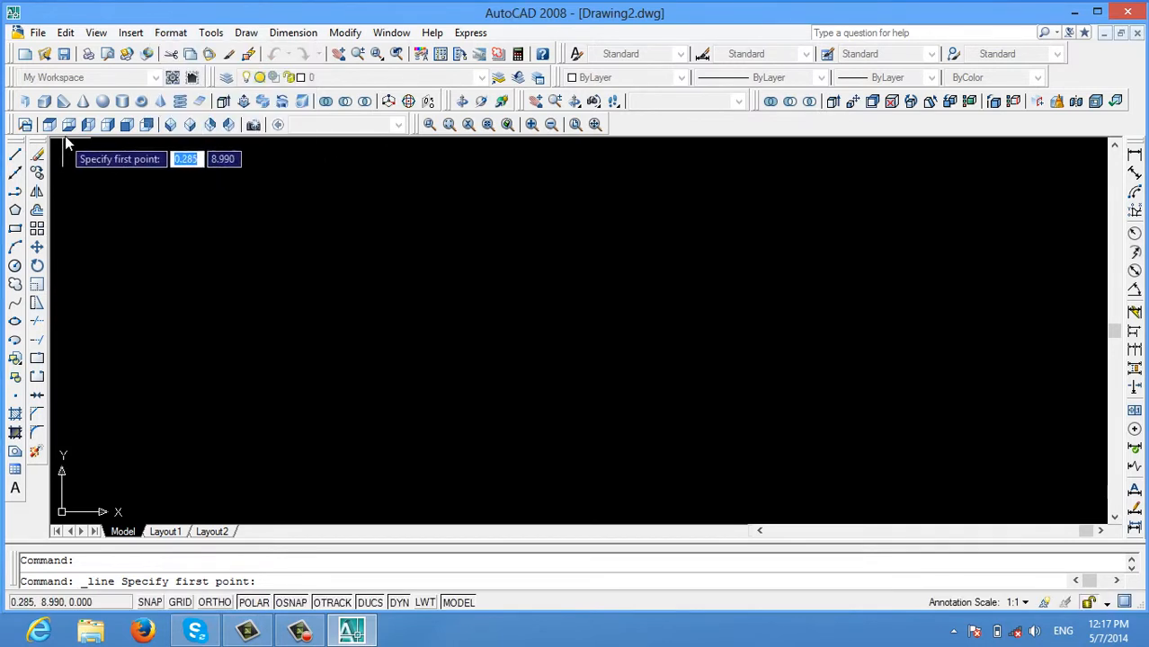
click(158, 257)
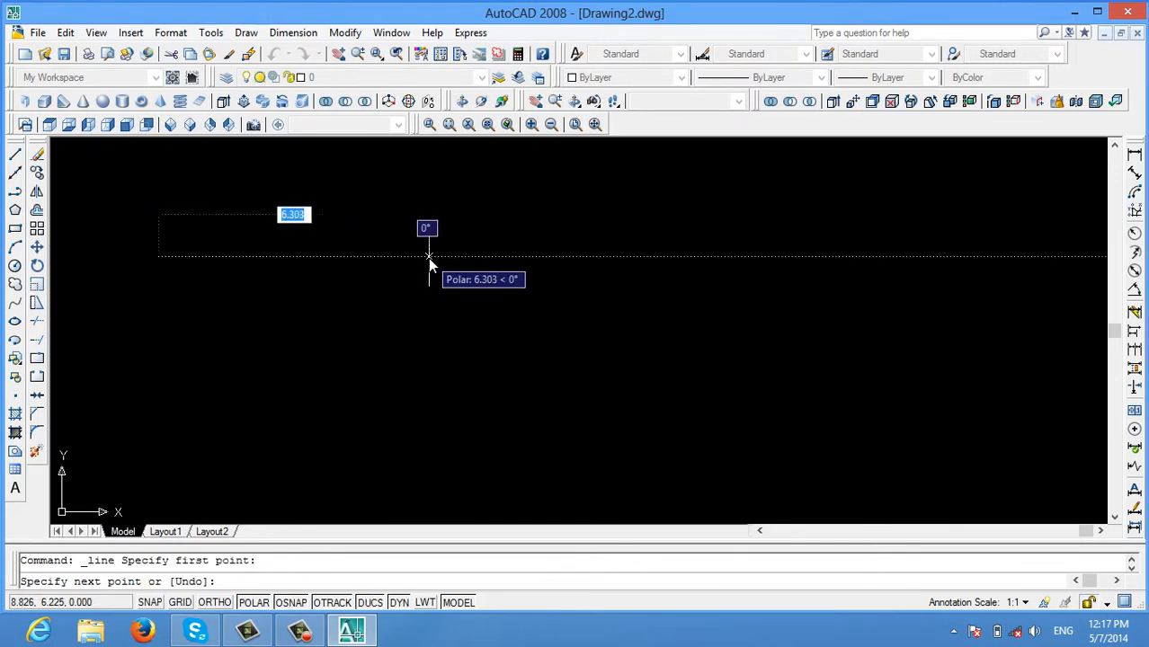
text(12)
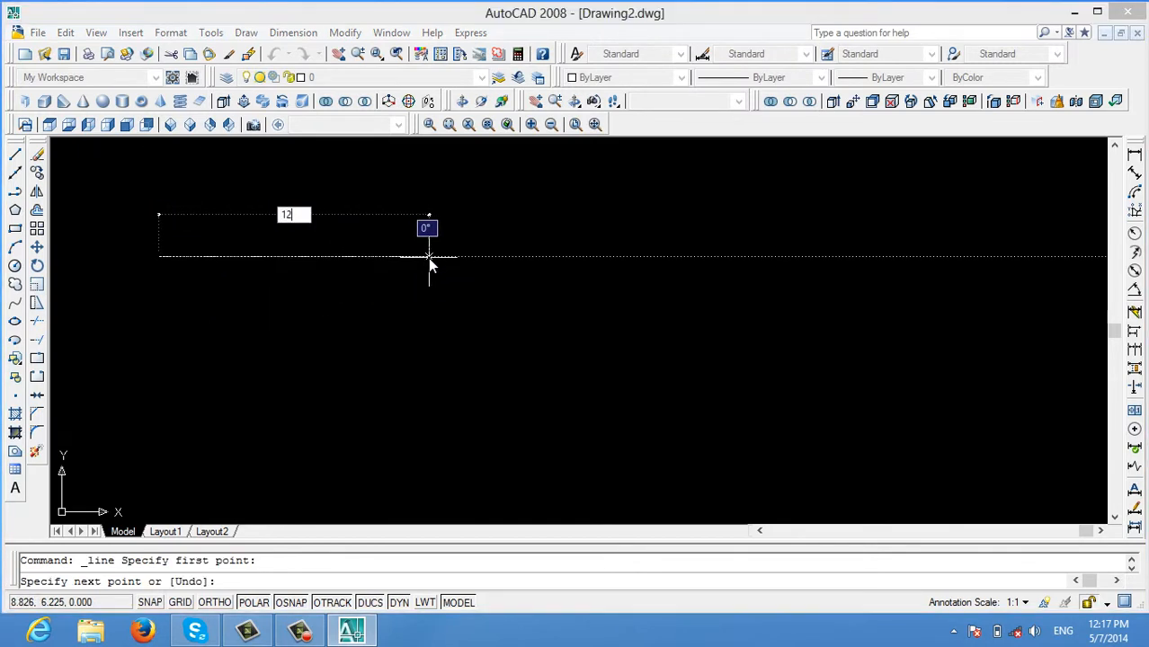
key(Return)
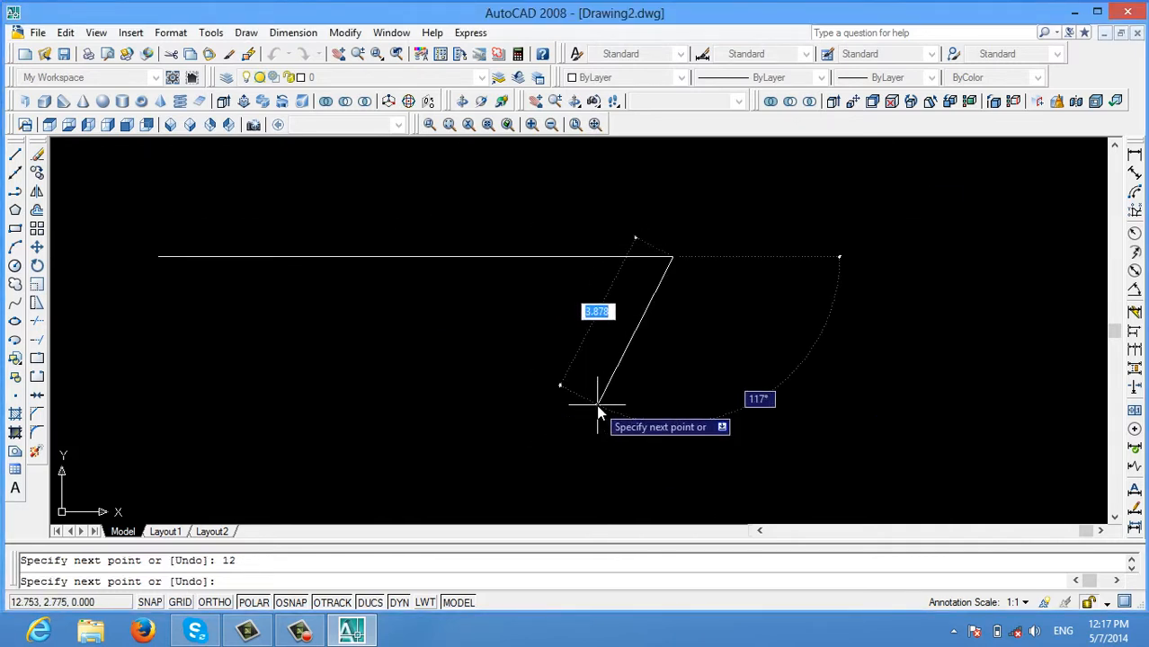
key(Escape)
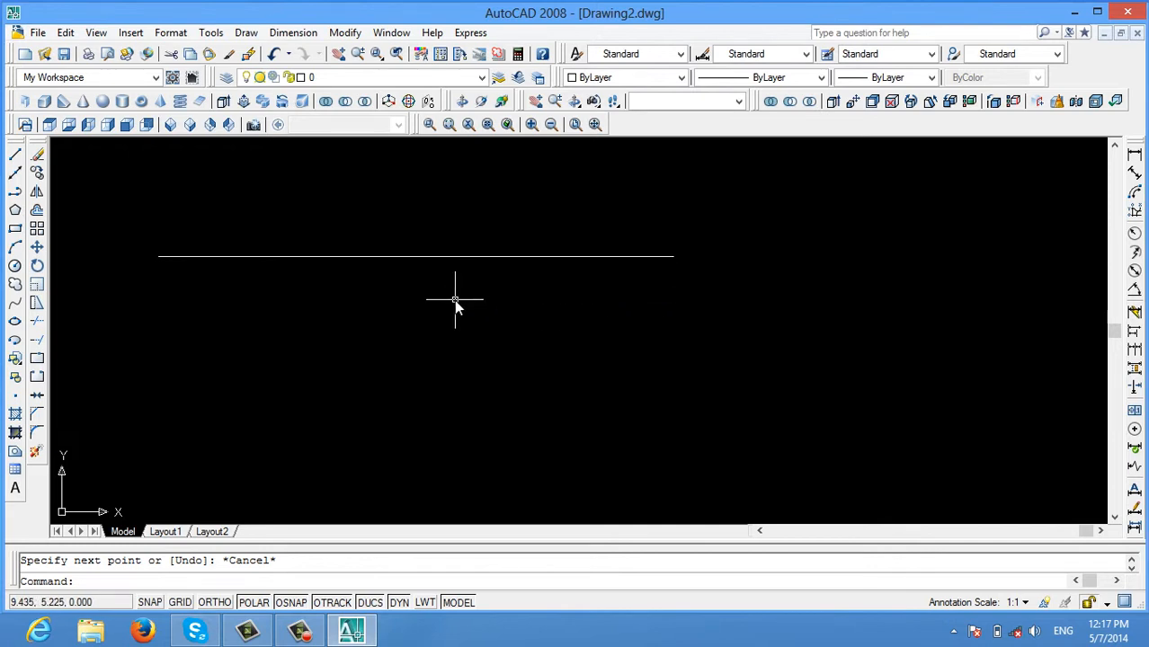
Change the drawing units' length type to Engineering.
mouse_move(454, 297)
middle_down()
mouse_move(564, 333)
mouse_move(724, 290)
mouse_move(551, 256)
mouse_move(540, 315)
mouse_move(566, 287)
mouse_move(561, 313)
mouse_move(559, 282)
mouse_move(674, 291)
mouse_move(529, 289)
mouse_move(631, 334)
mouse_move(570, 261)
mouse_move(574, 278)
middle_up()
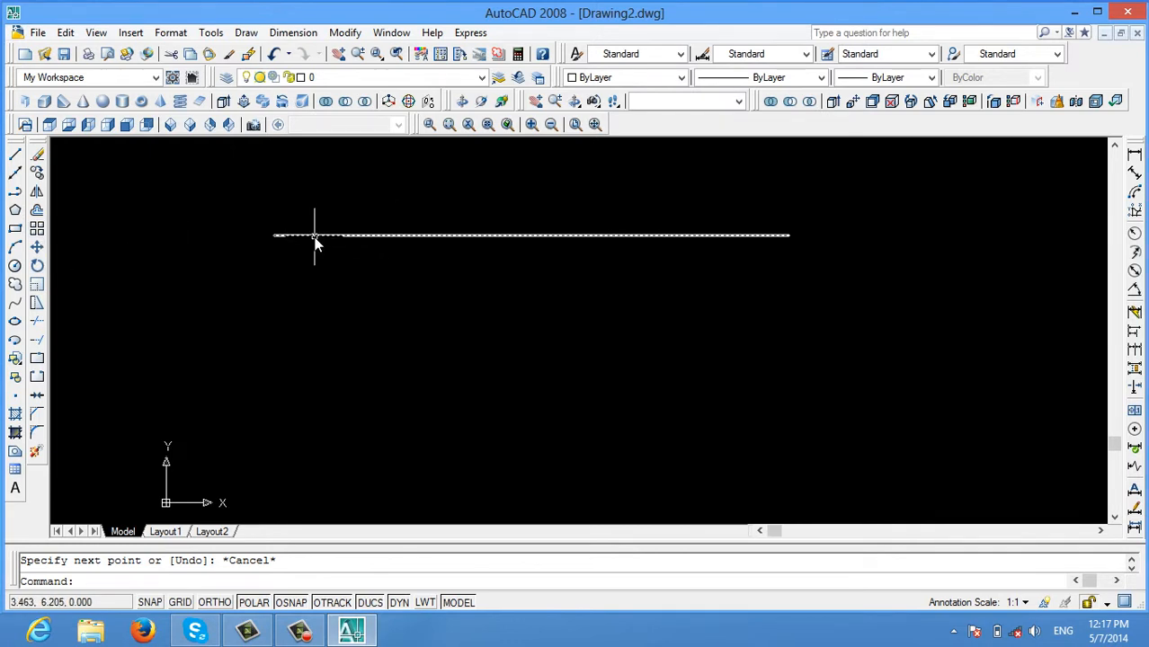
click(179, 34)
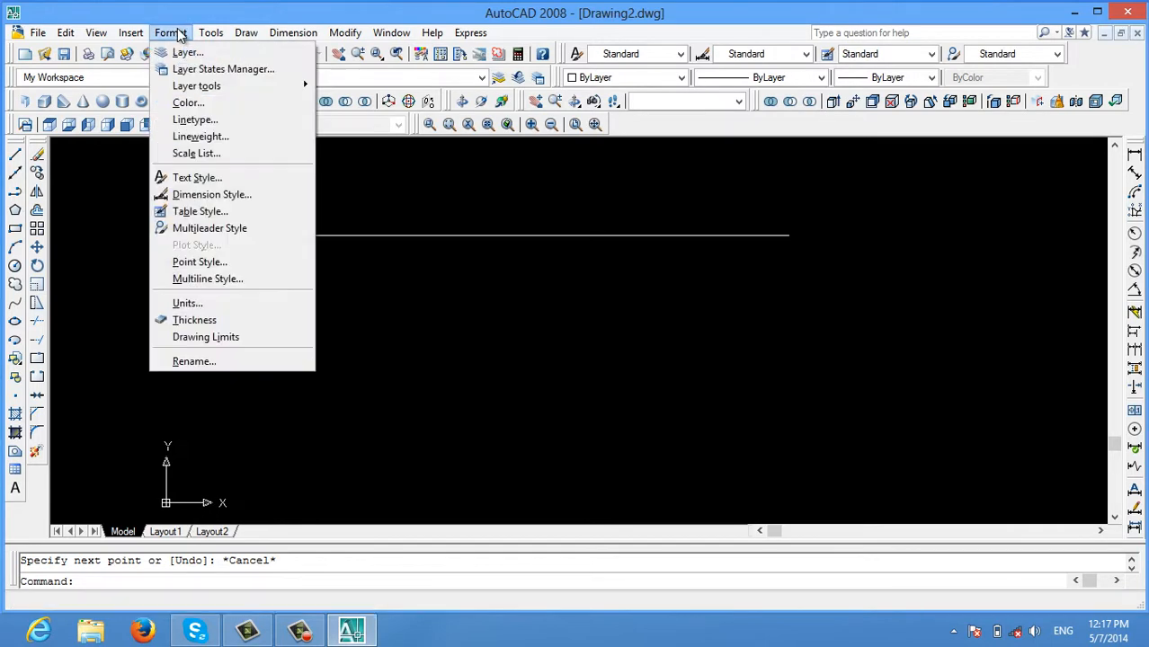
click(196, 302)
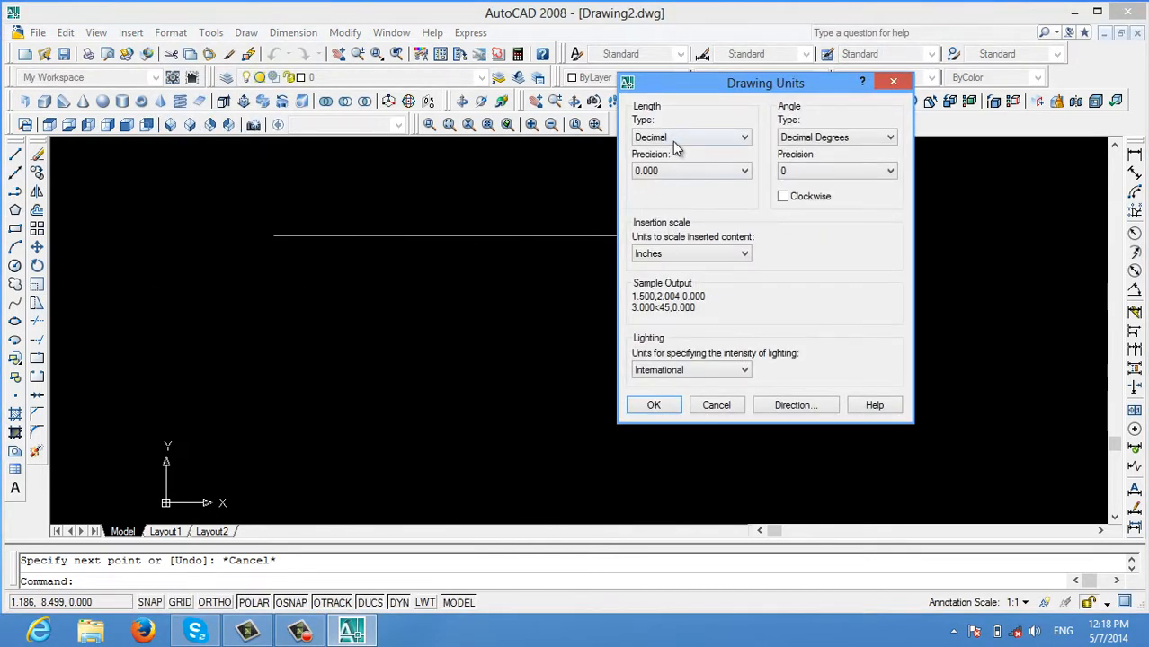
click(672, 140)
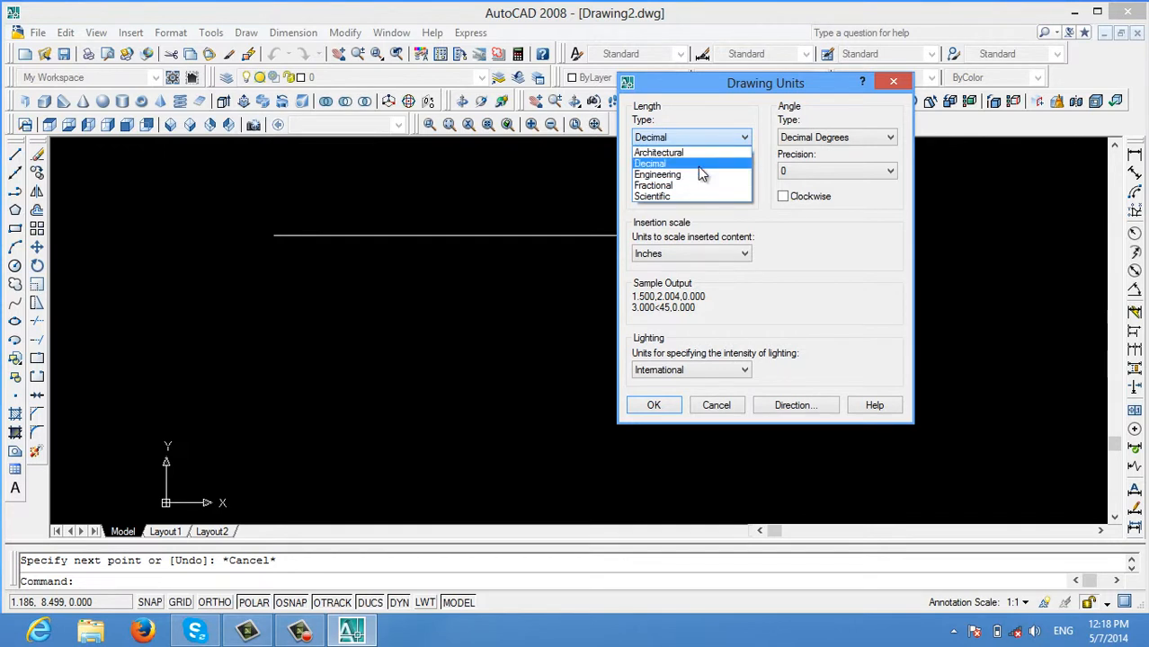
click(707, 176)
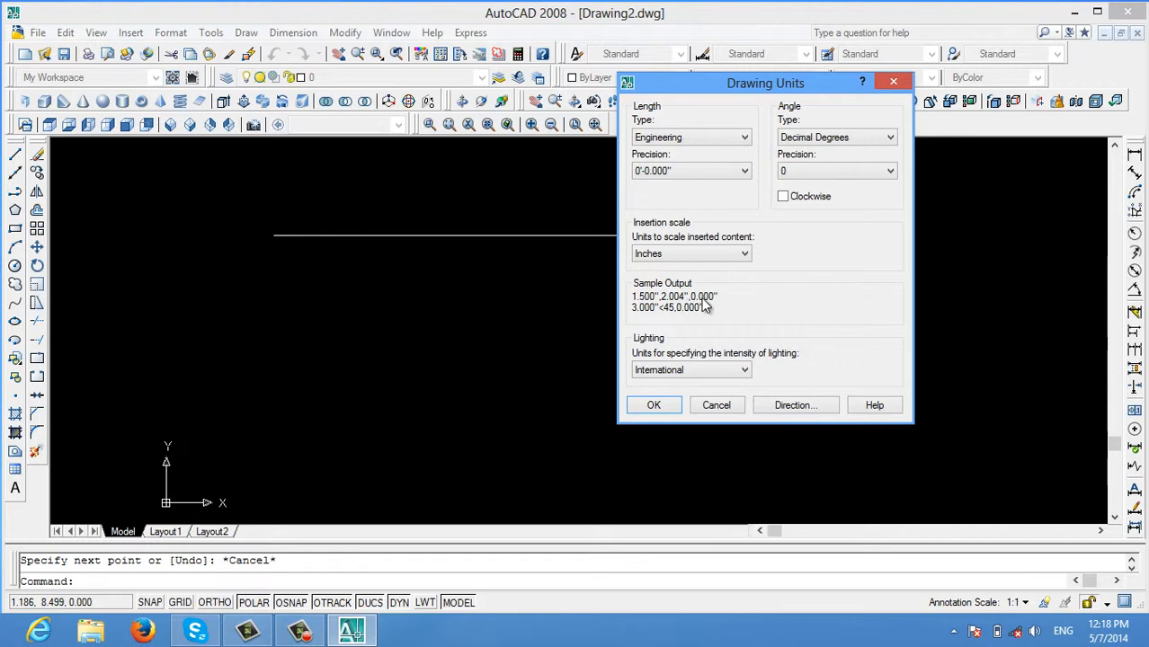
click(655, 405)
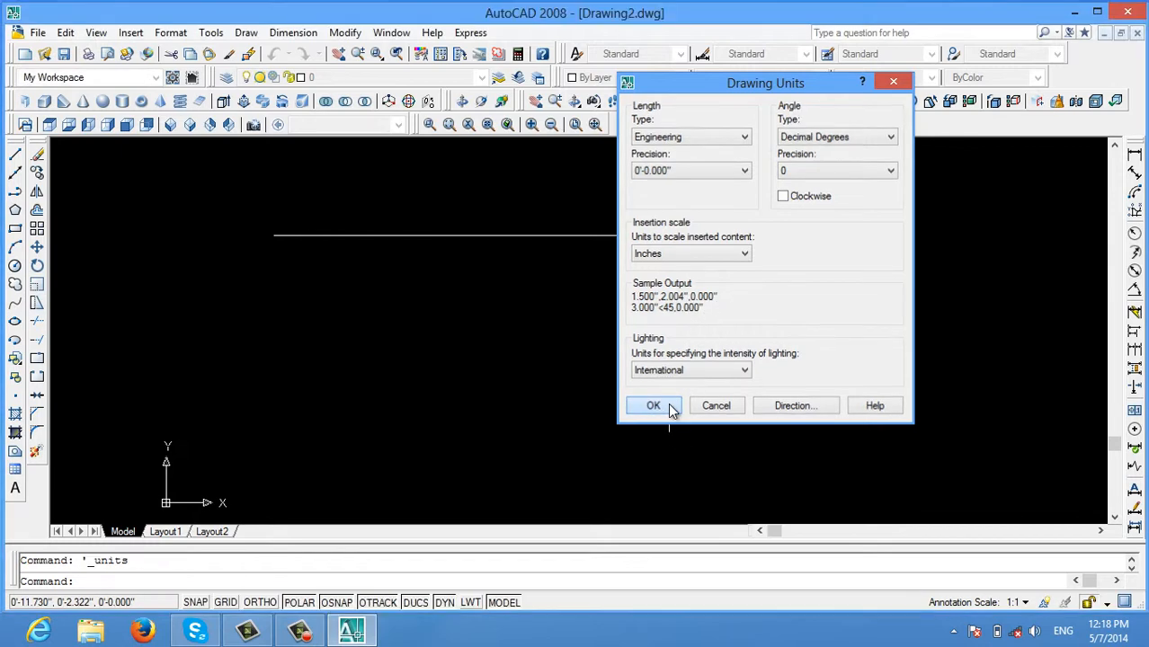
Draw a horizontal line 12" long below the existing line, starting under its left end.
click(14, 154)
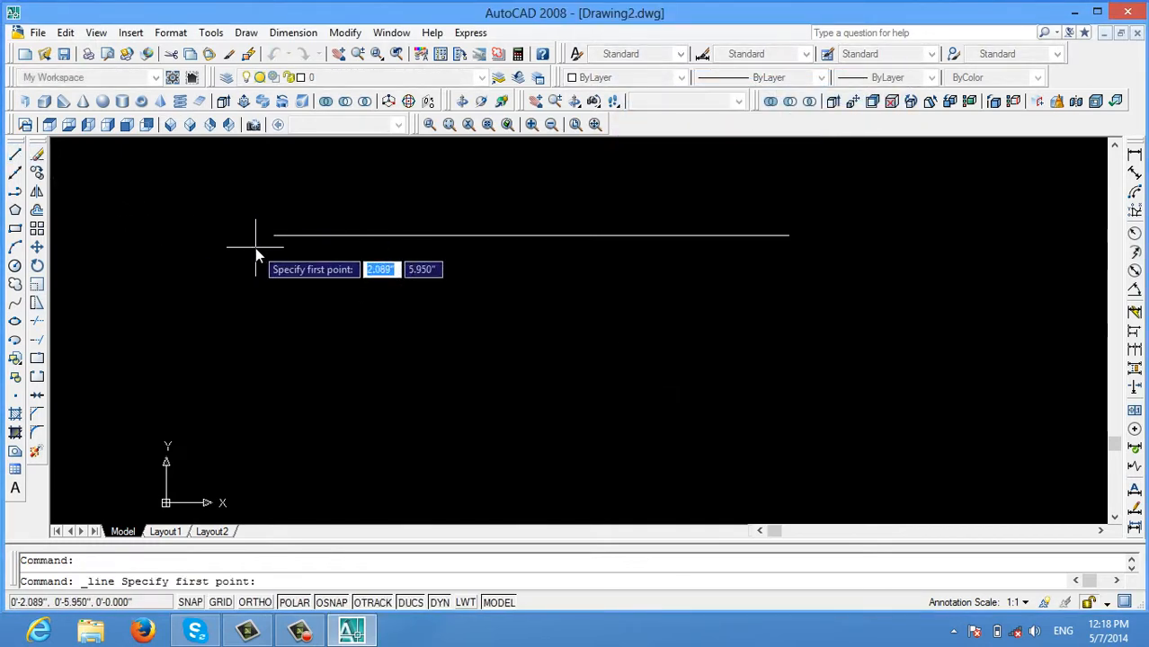
click(277, 367)
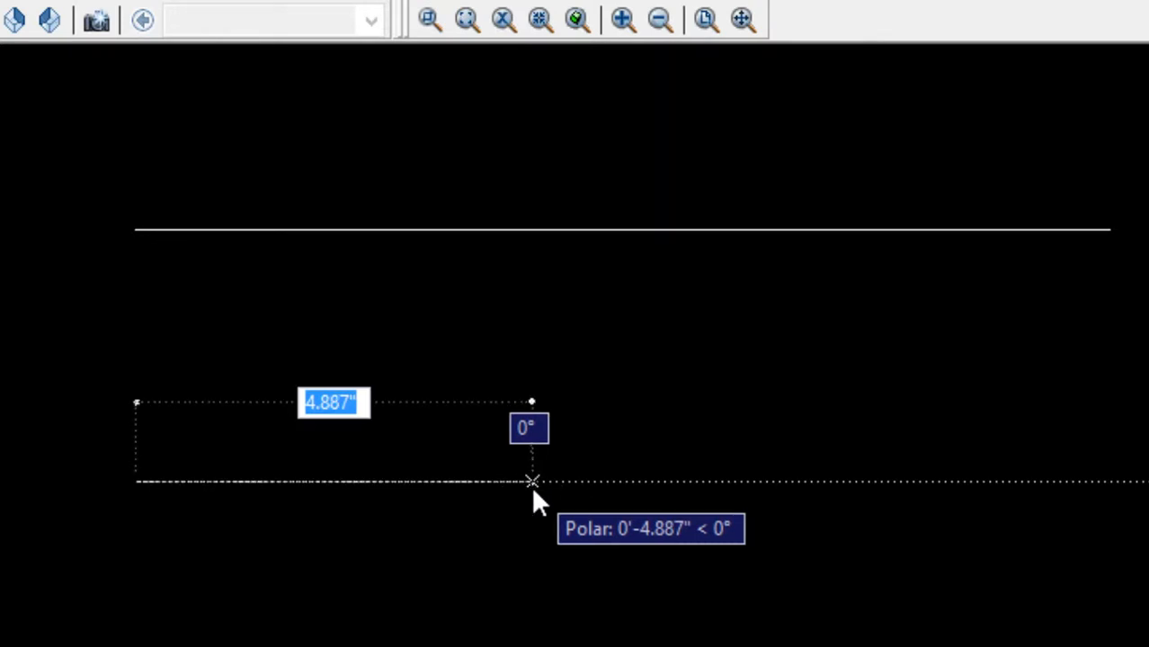
text(12)
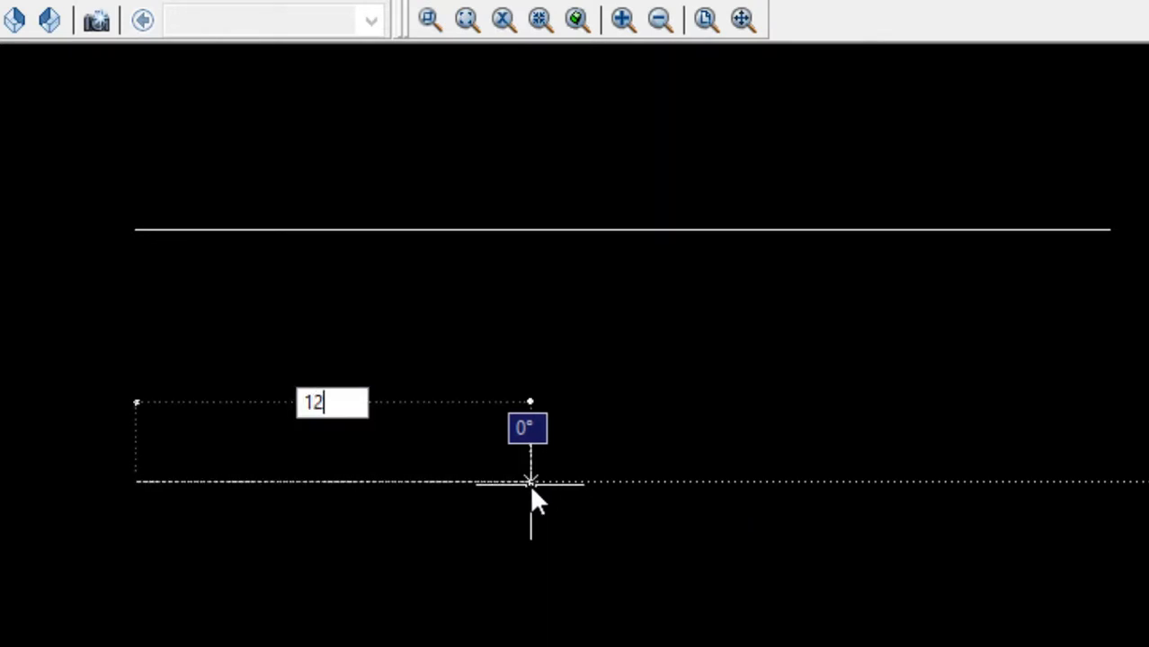
text(")
click(530, 482)
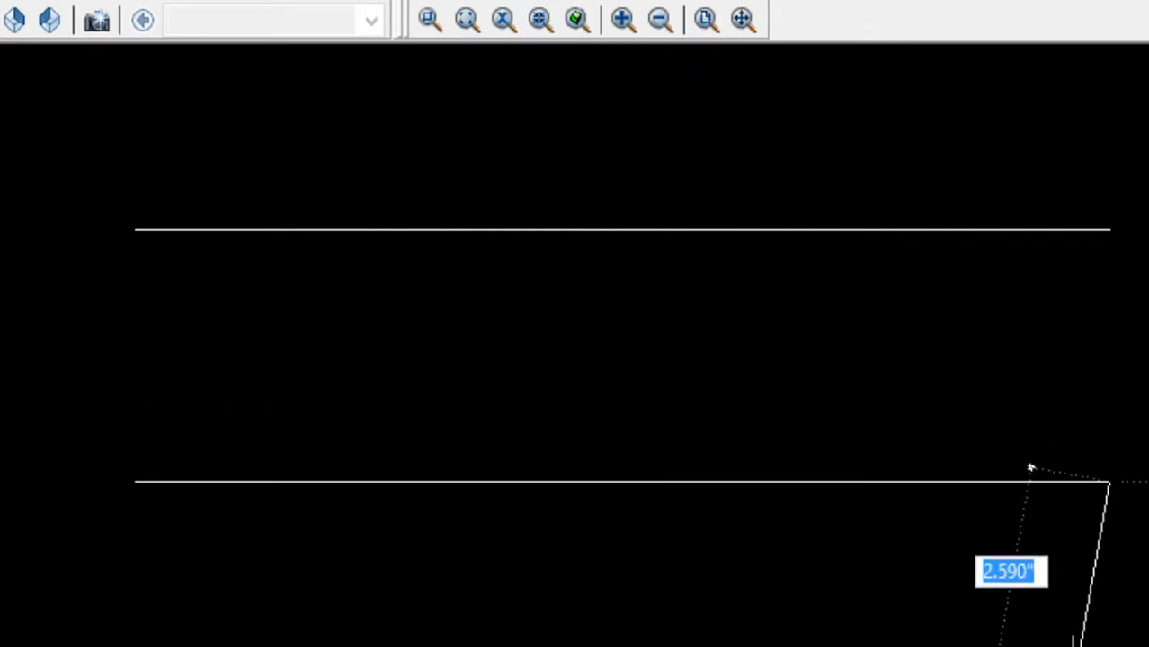
key(Escape)
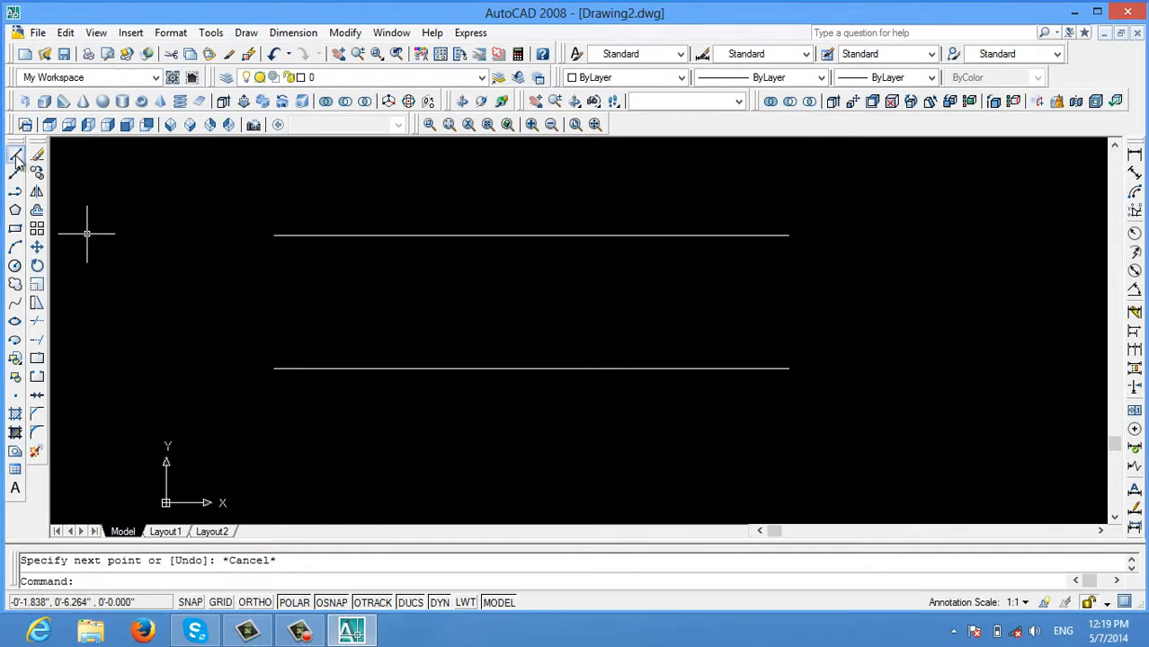
Draw a horizontal line 1'-0" long between the two existing lines, with its start aligned to their left ends.
click(16, 153)
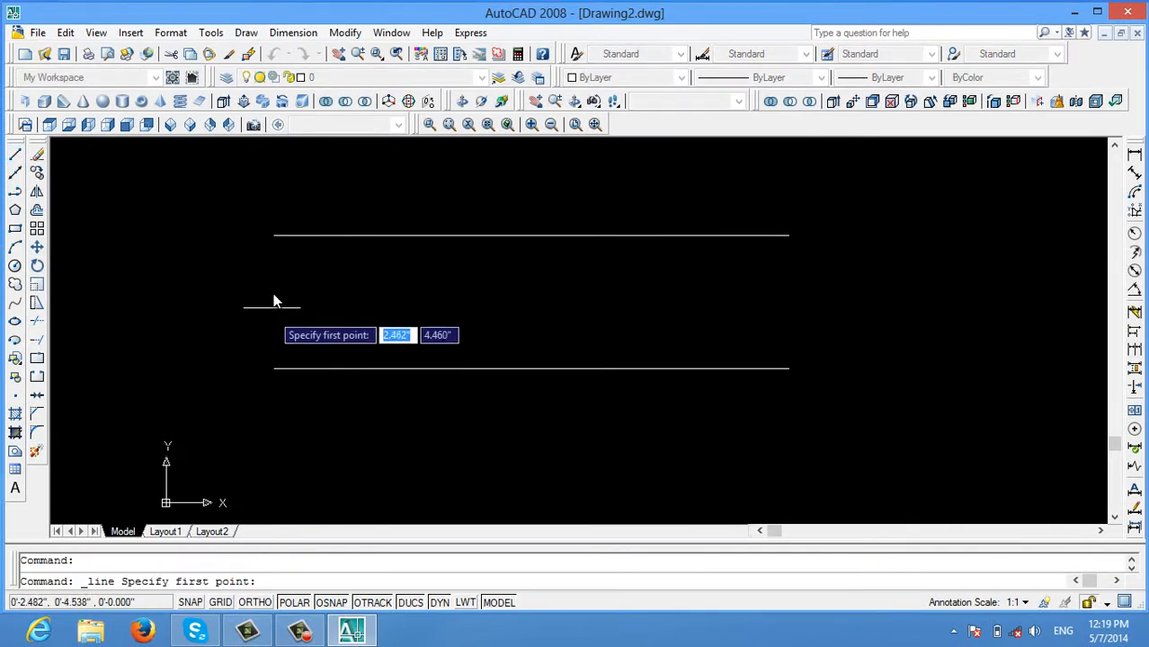
mouse_move(274, 236)
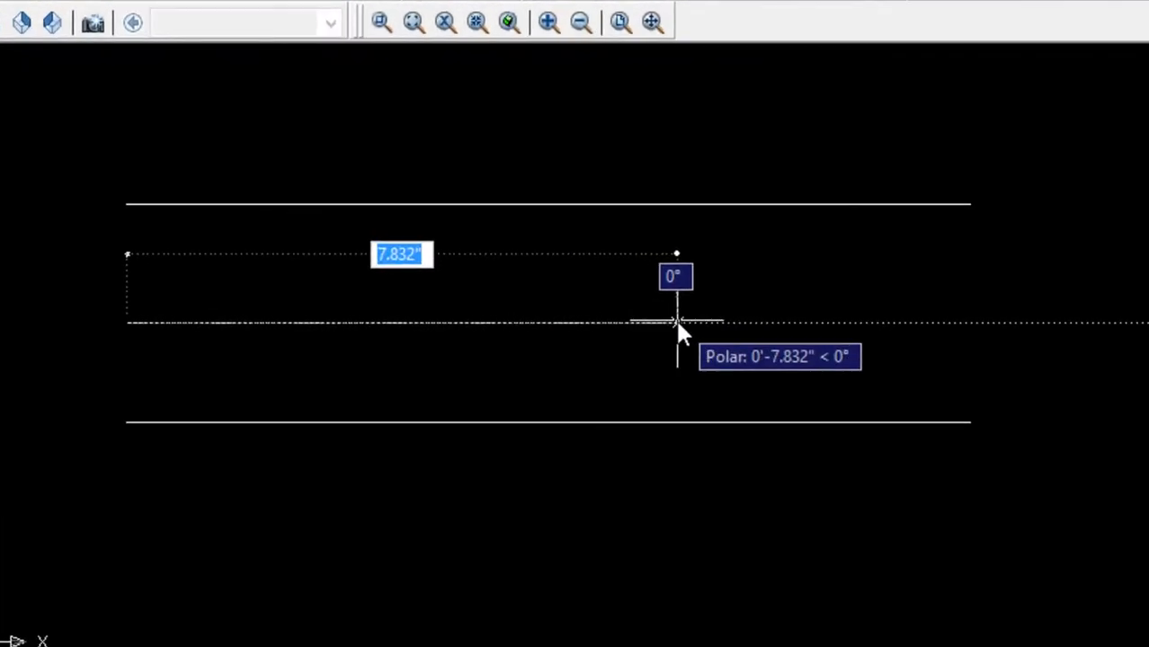
text(1'-0)
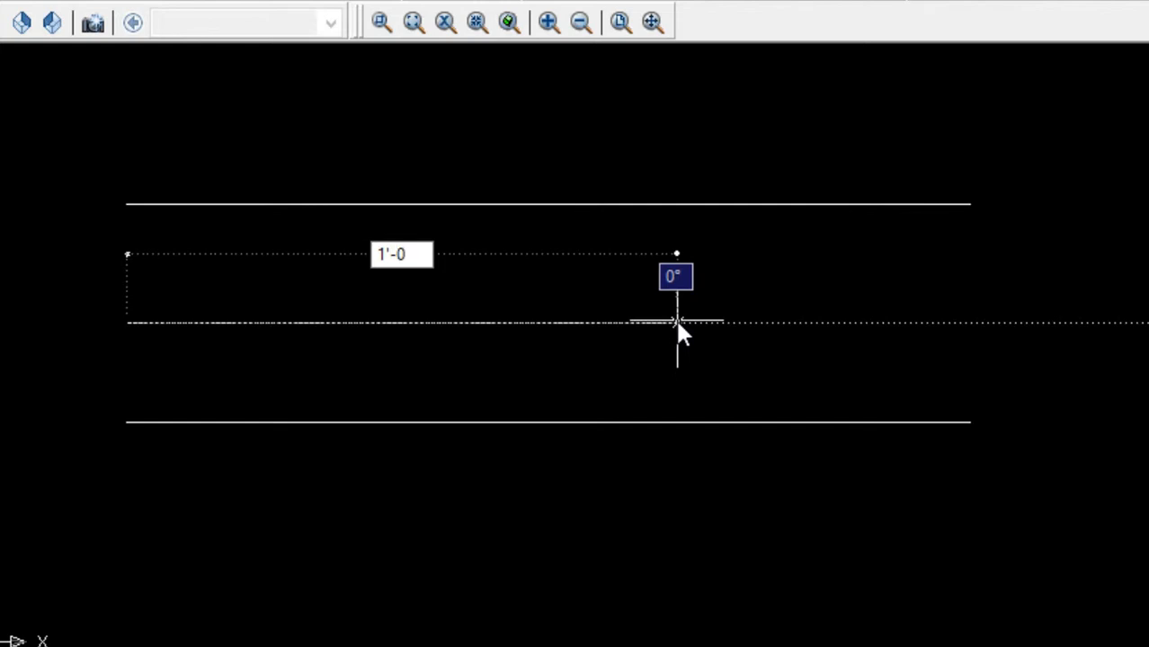
text(")
key(Return)
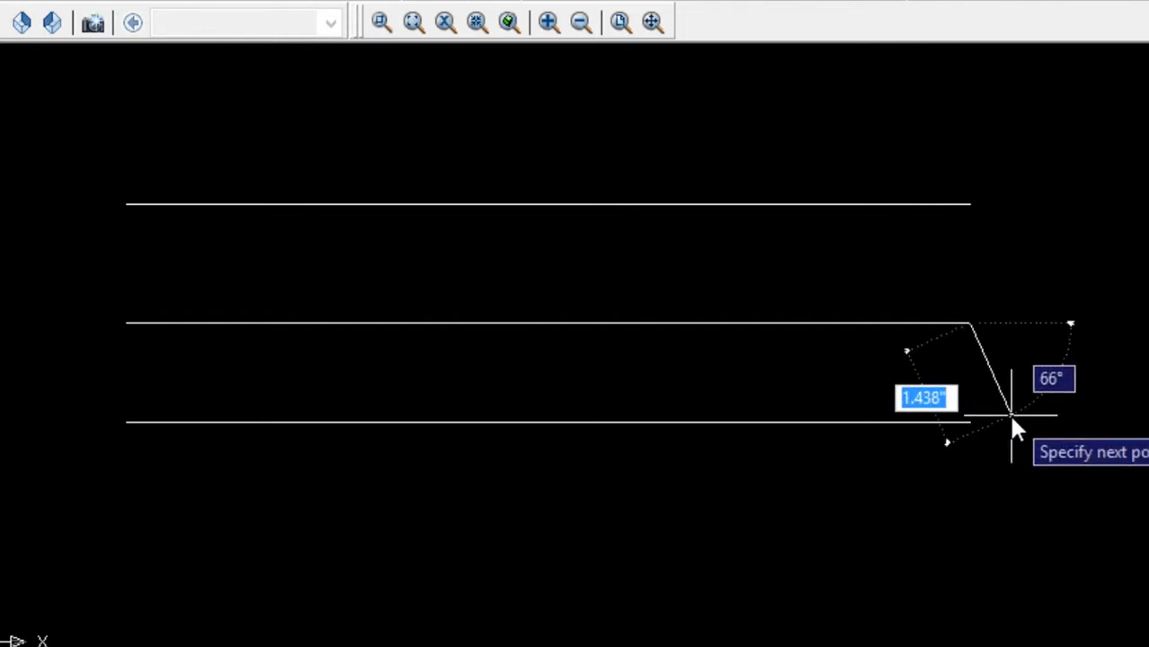
key(Escape)
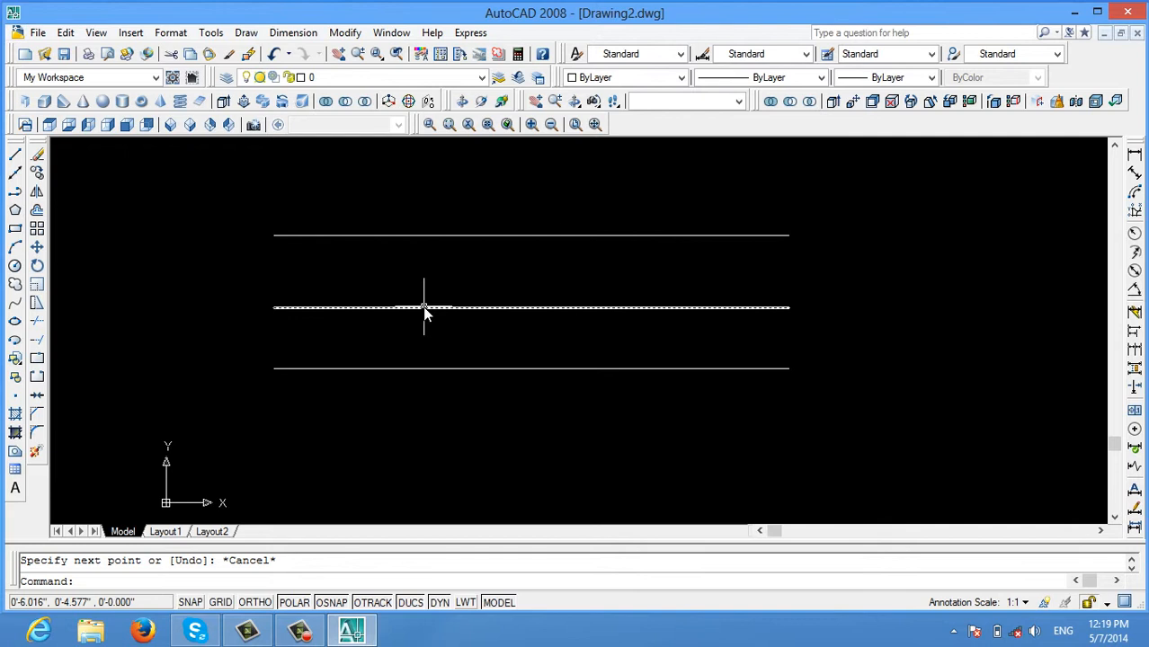
Select the middle and lower lines together and clear the selection.
click(425, 309)
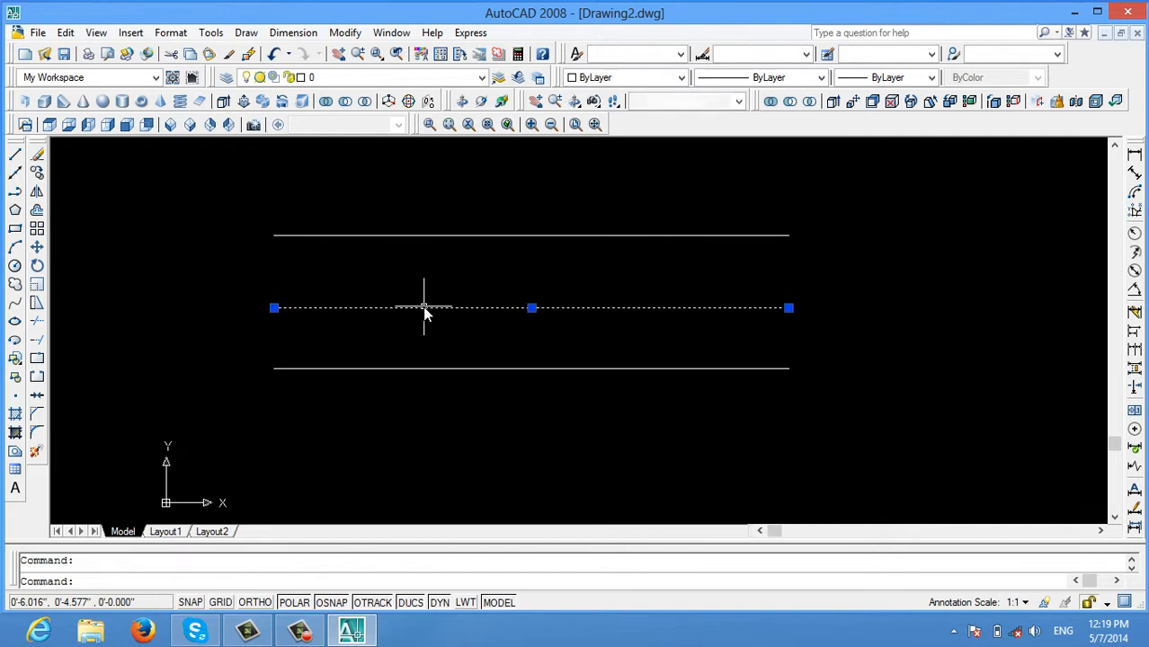
click(415, 369)
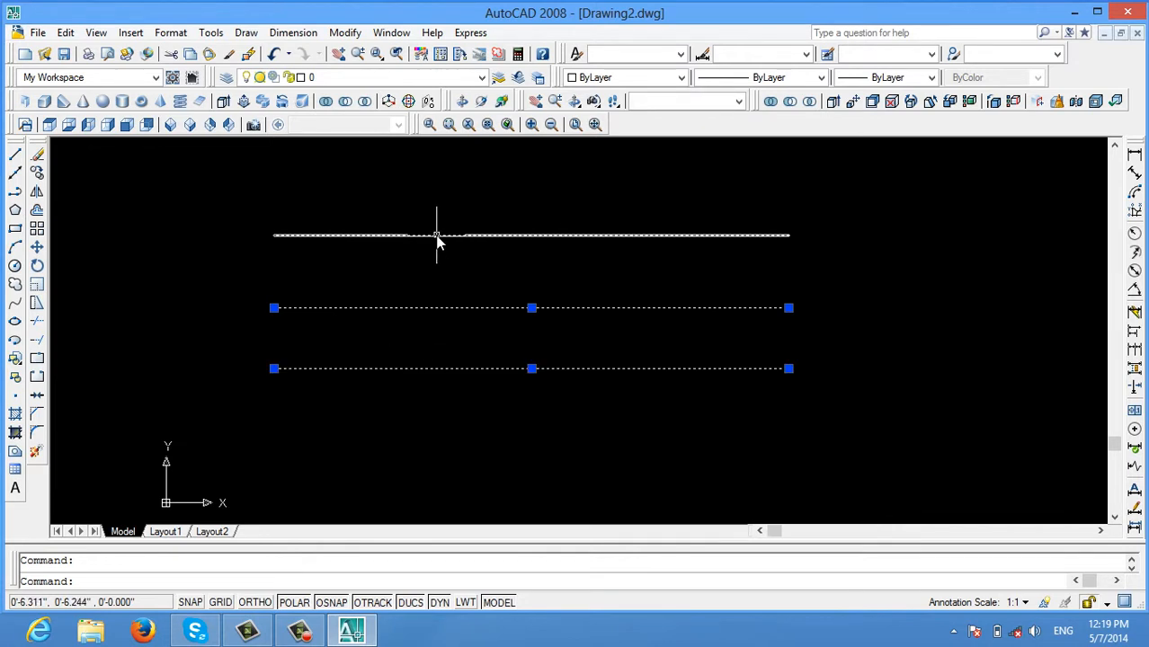
key(Escape)
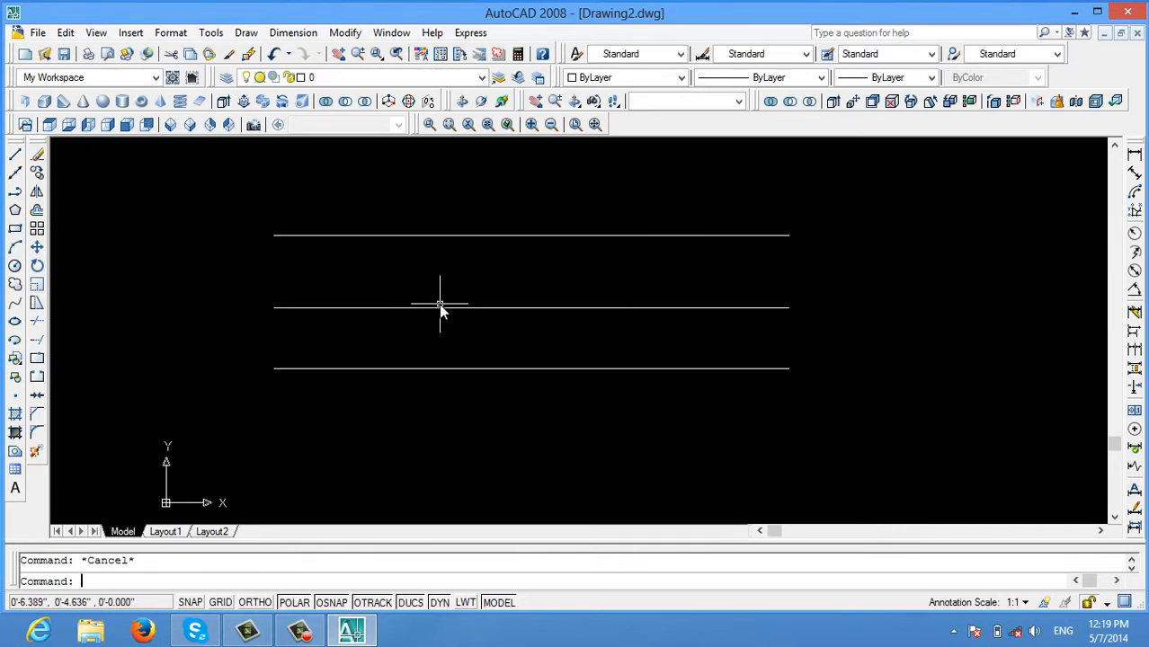
Draw a horizontal line 24" long below the three existing lines, with its start aligned to their left ends.
click(14, 157)
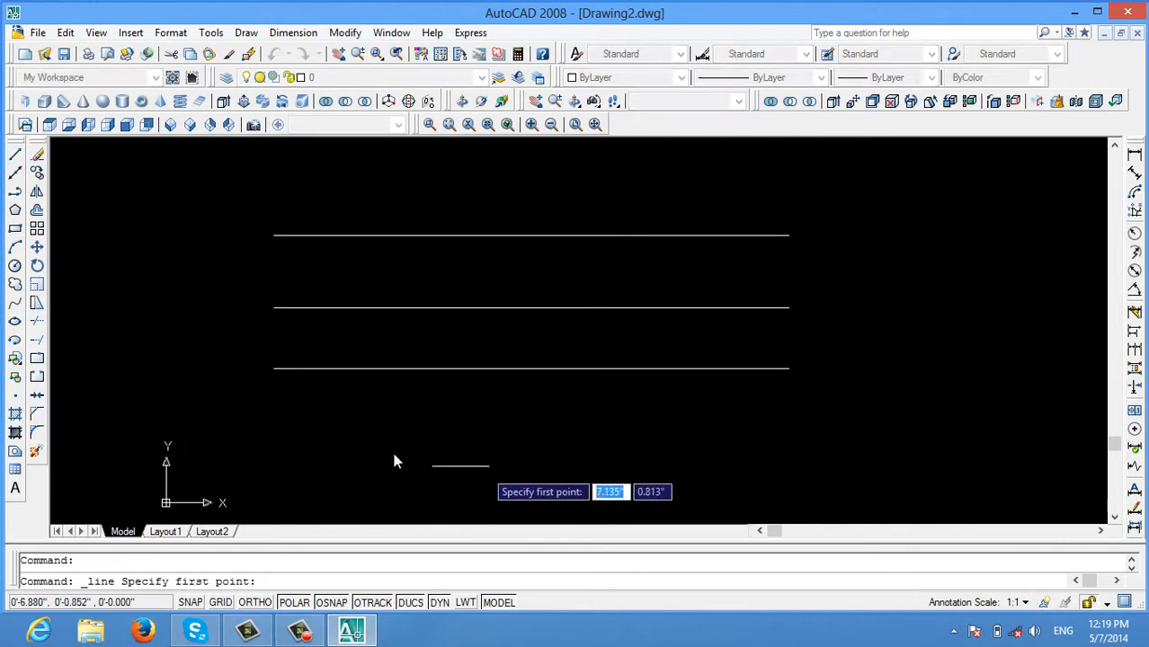
scroll(295, 359, down, 2)
middle_drag(446, 367, 479, 218)
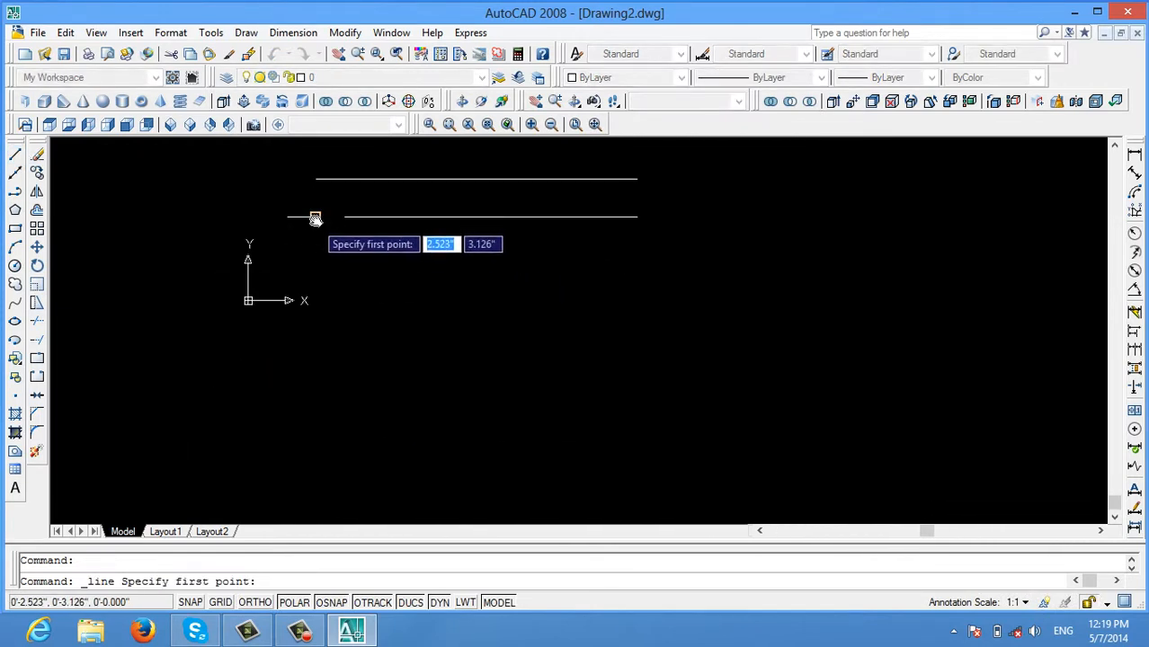
click(316, 275)
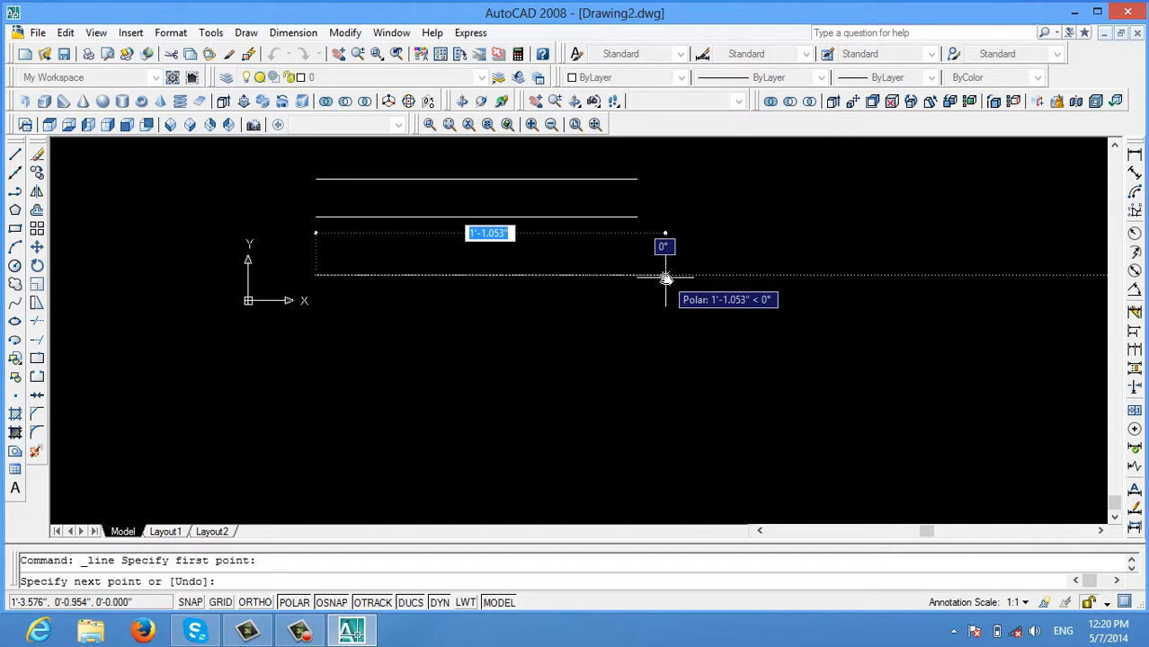
text(24)
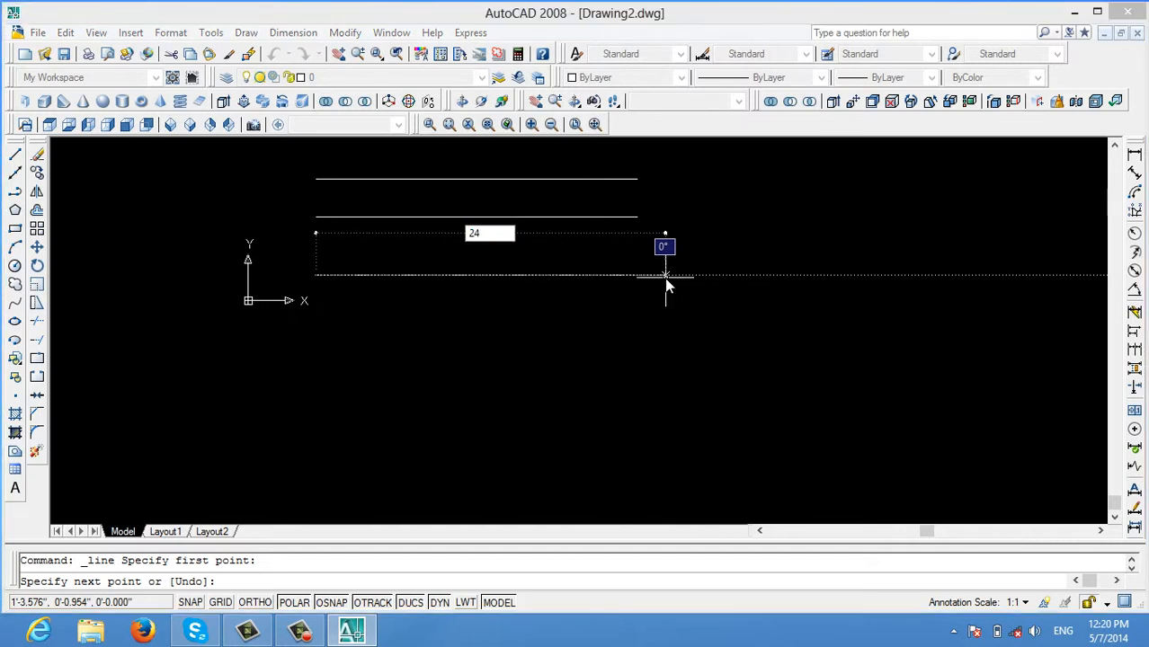
key(Return)
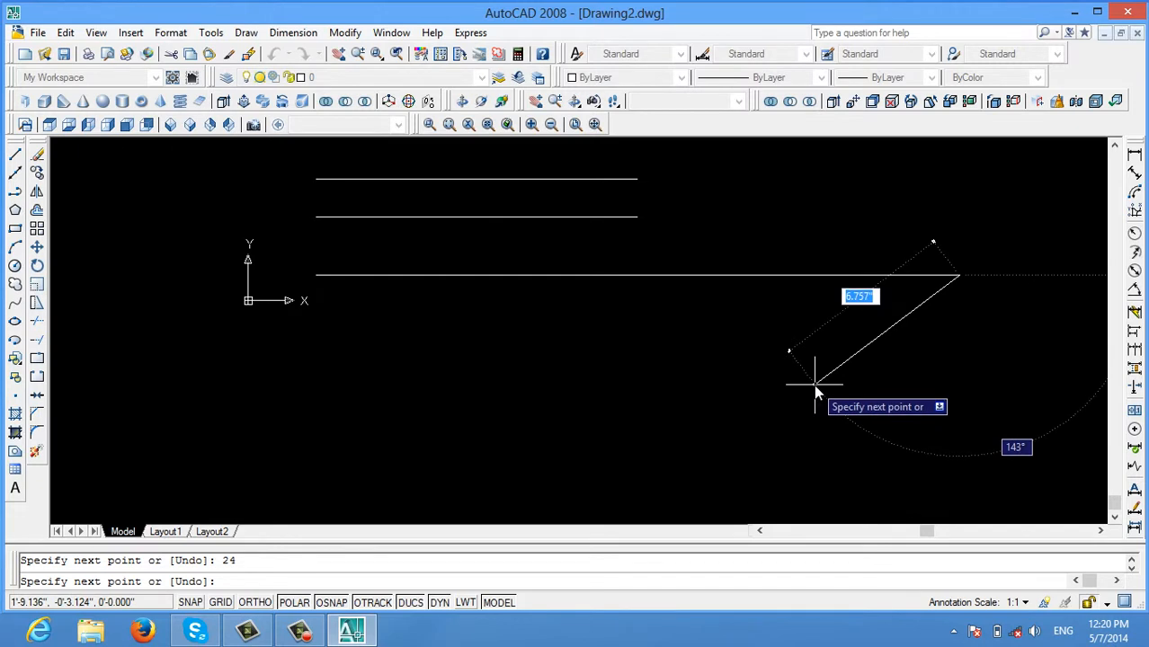
key(Escape)
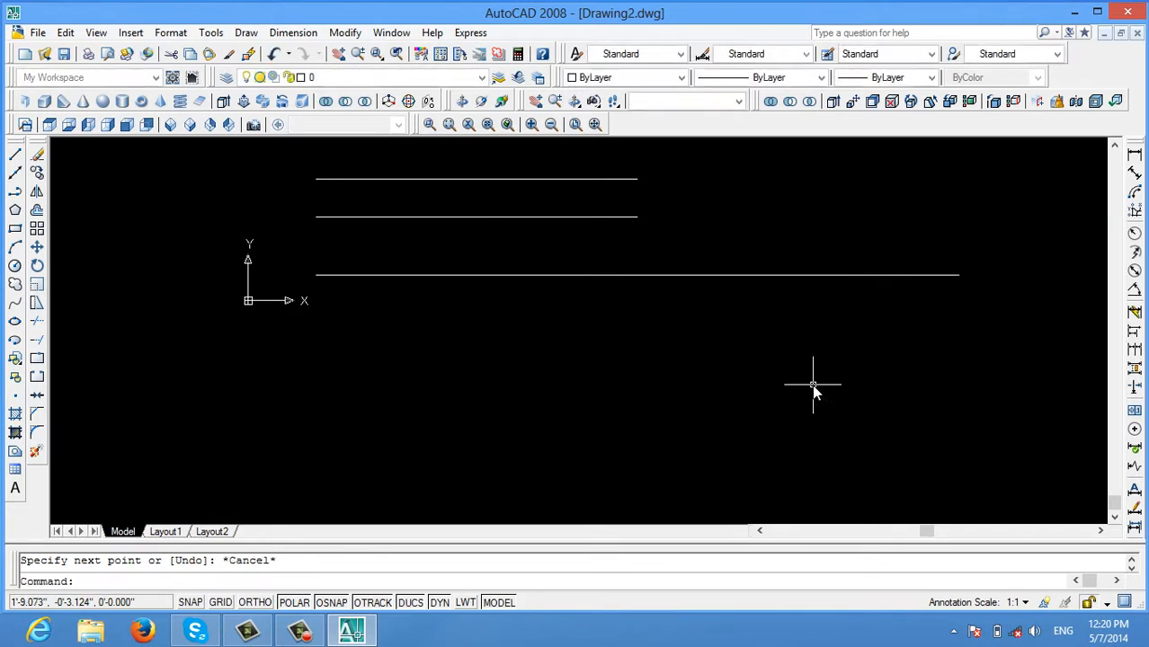
Draw a horizontal line 12'-6" long below the 24" line, with its start aligned to the other lines' left ends.
scroll(808, 380, down, 1)
mouse_move(744, 350)
middle_down()
mouse_move(662, 334)
mouse_move(595, 298)
middle_up()
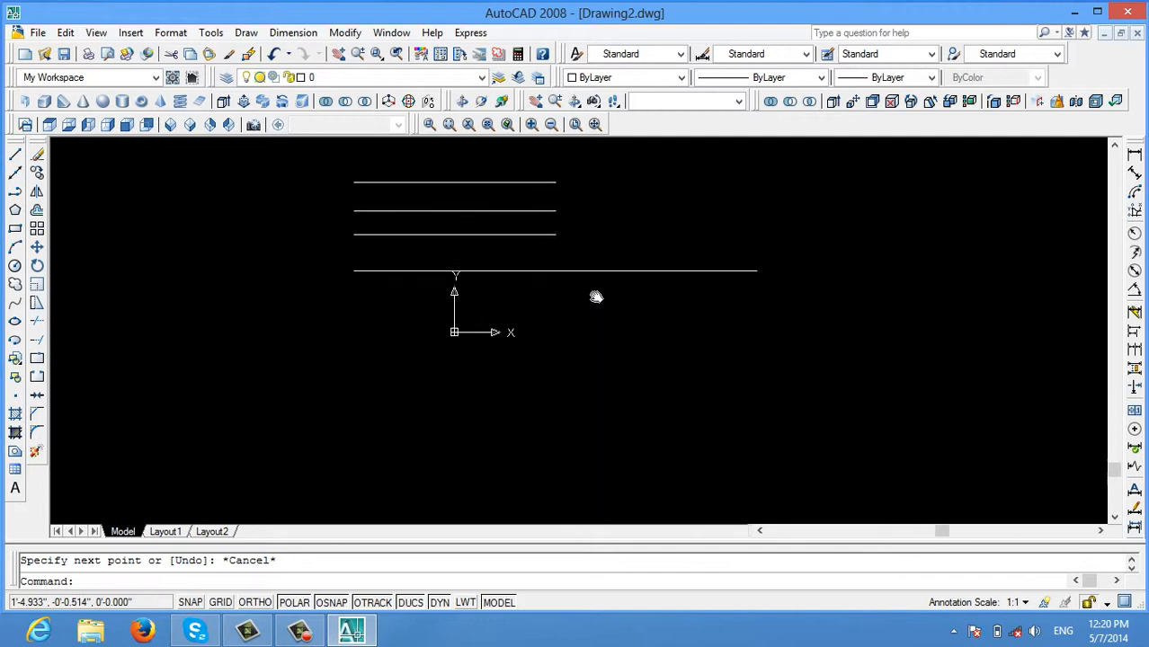
click(15, 154)
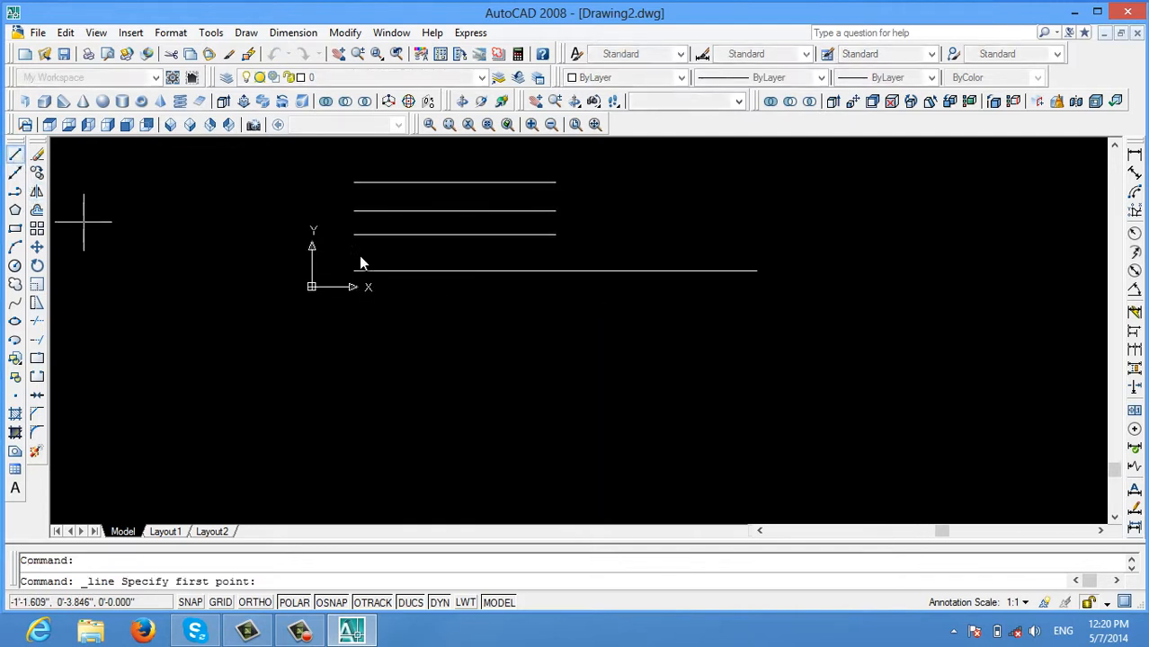
click(363, 350)
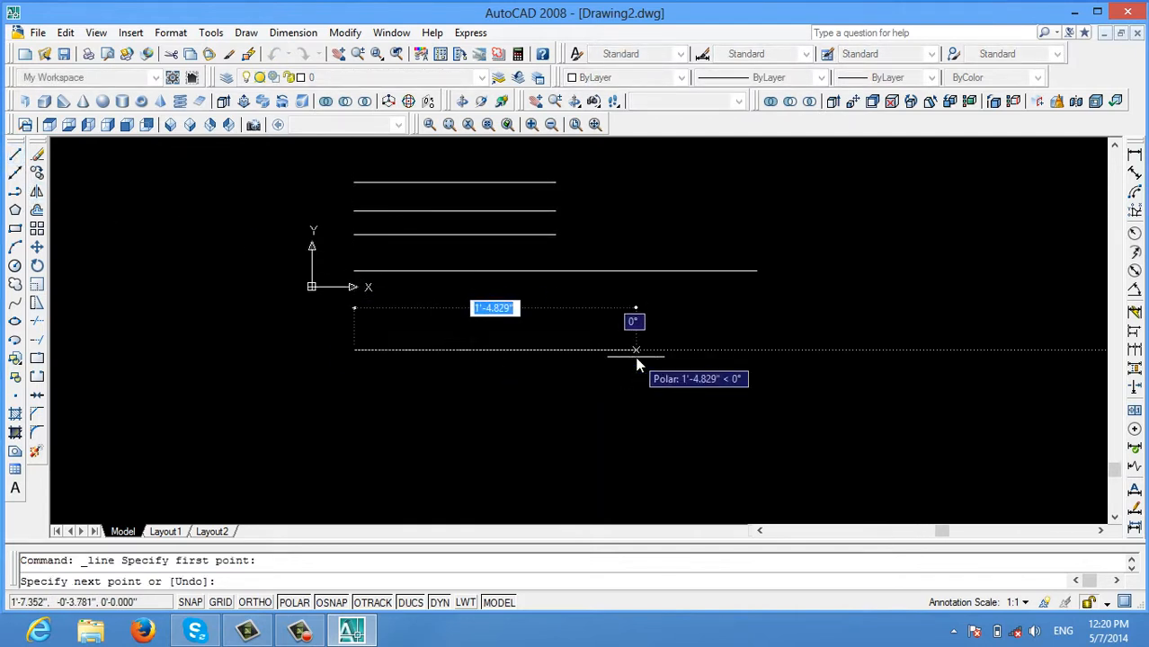
text(12)
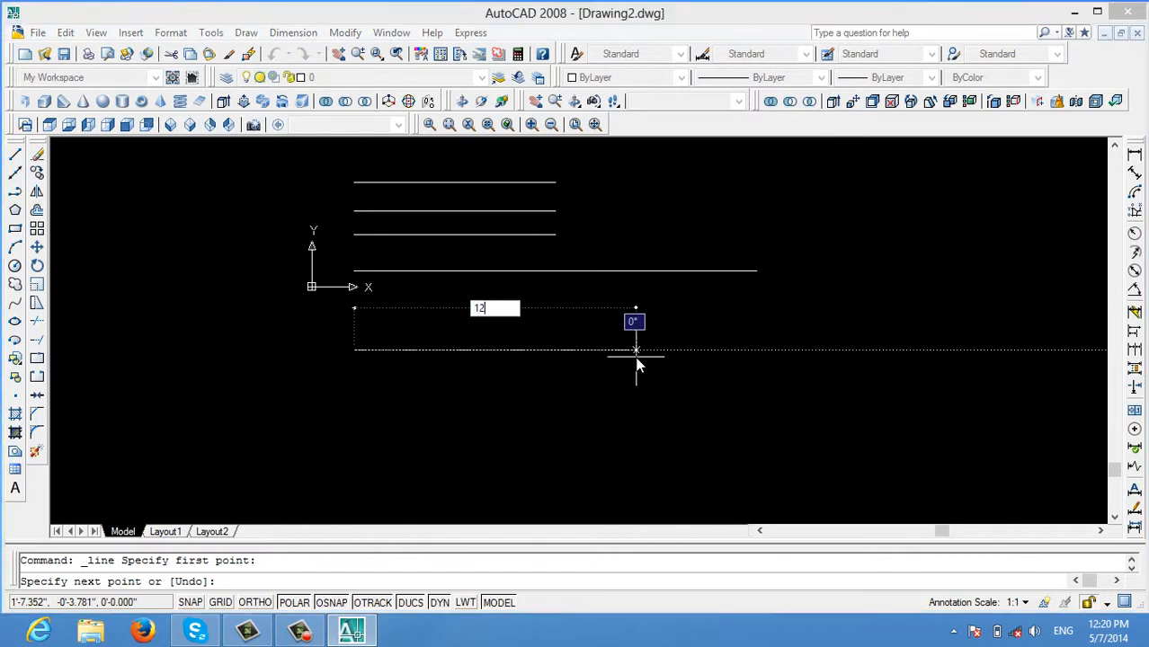
text('-6")
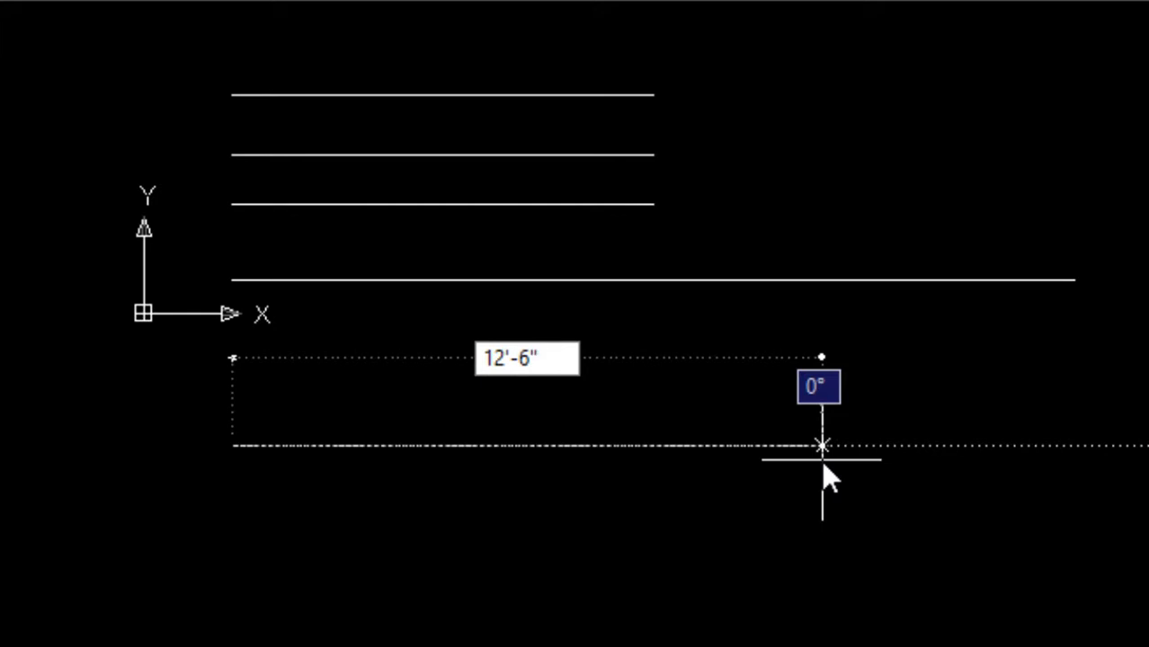
key(Return)
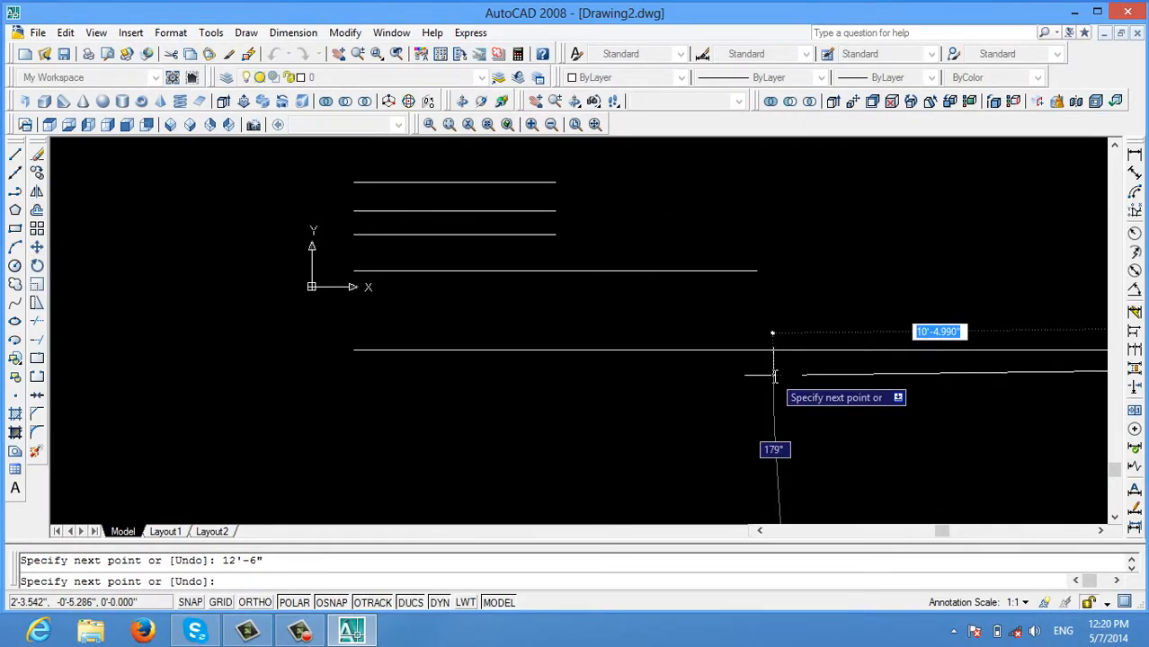
key(Escape)
Draw a horizontal line 1'-6" long between the two lowest lines, with its start aligned to their left ends.
mouse_move(798, 324)
middle_down()
mouse_move(359, 289)
mouse_move(746, 372)
mouse_move(816, 377)
mouse_move(826, 352)
middle_up()
scroll(723, 340, up, 2)
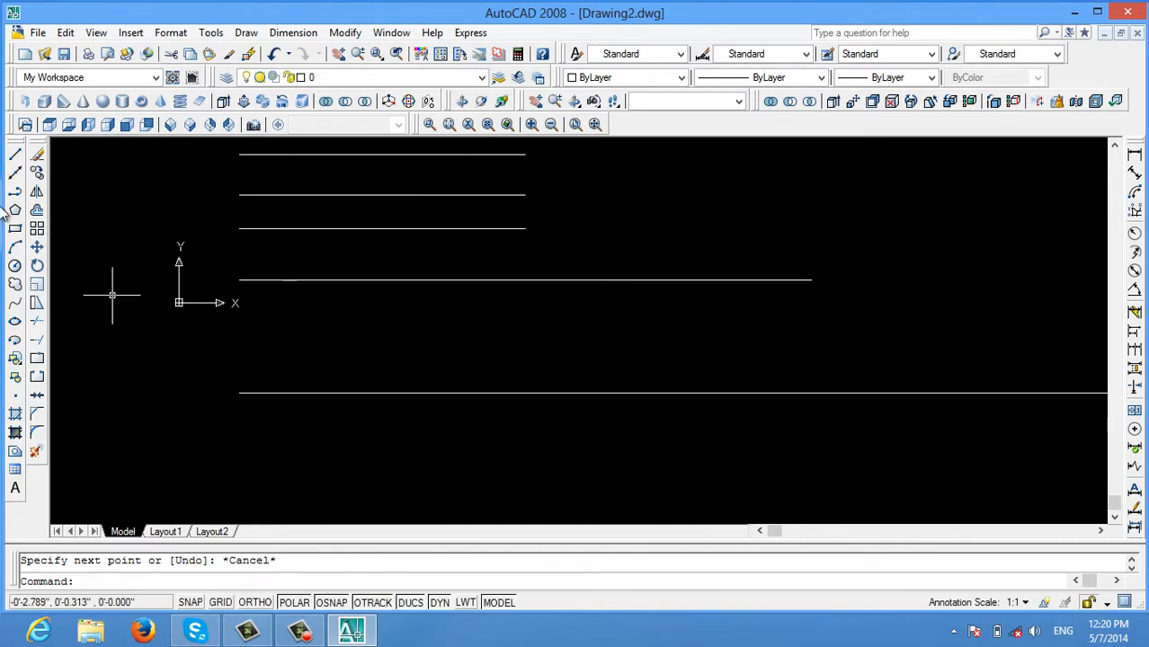
click(15, 154)
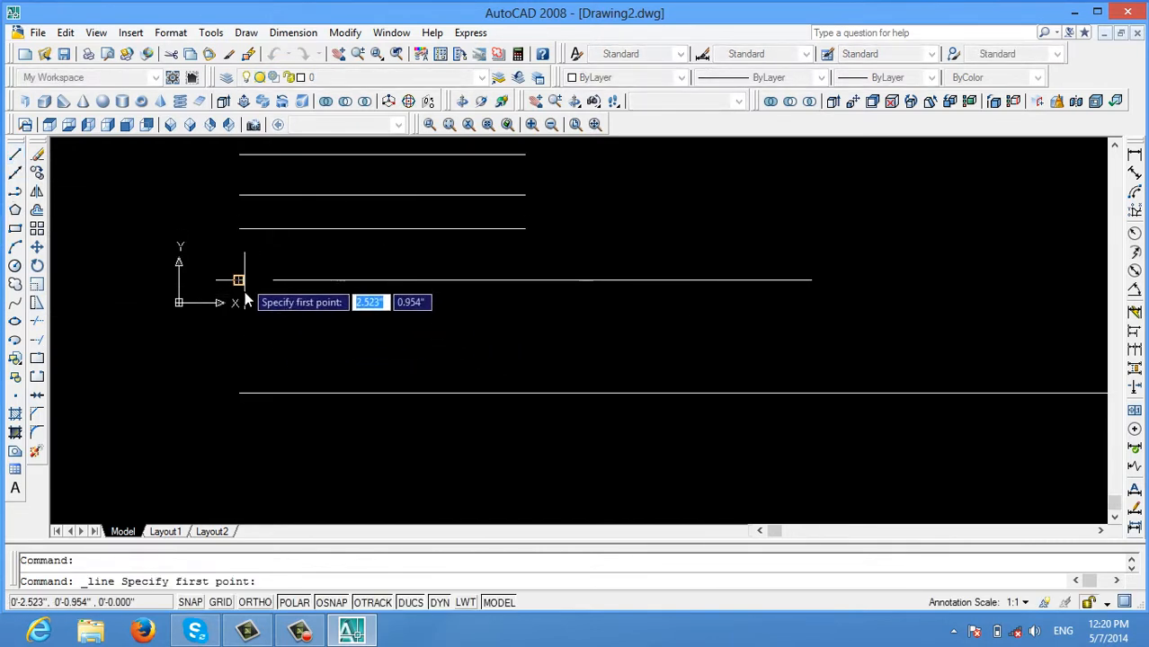
click(239, 339)
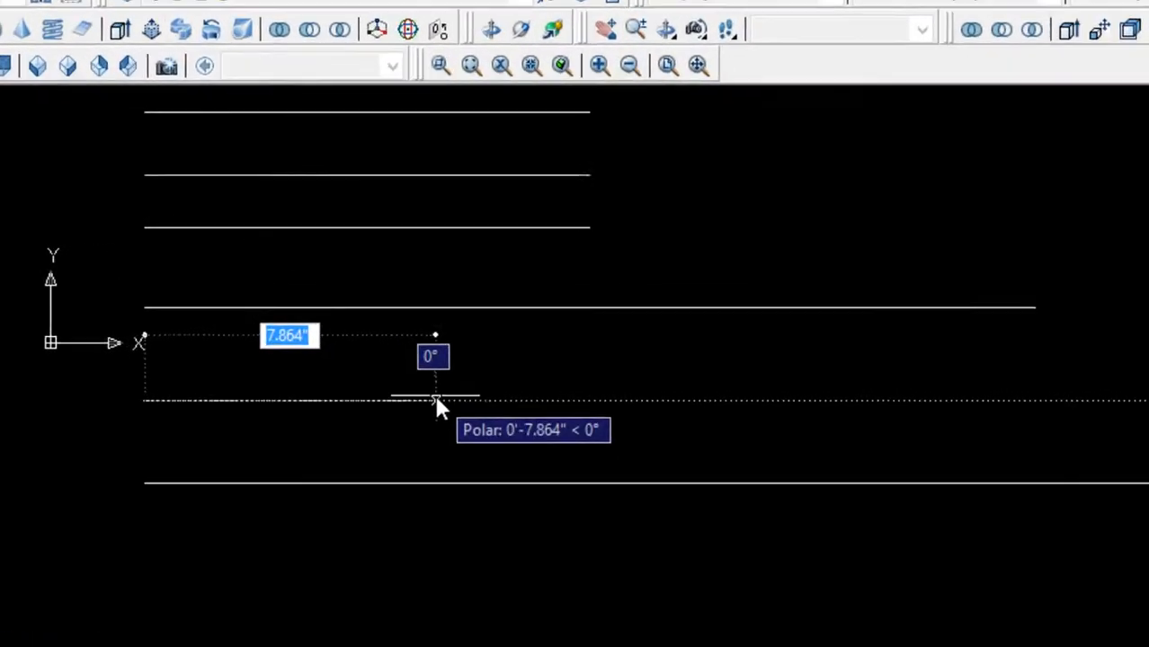
text(1'-6")
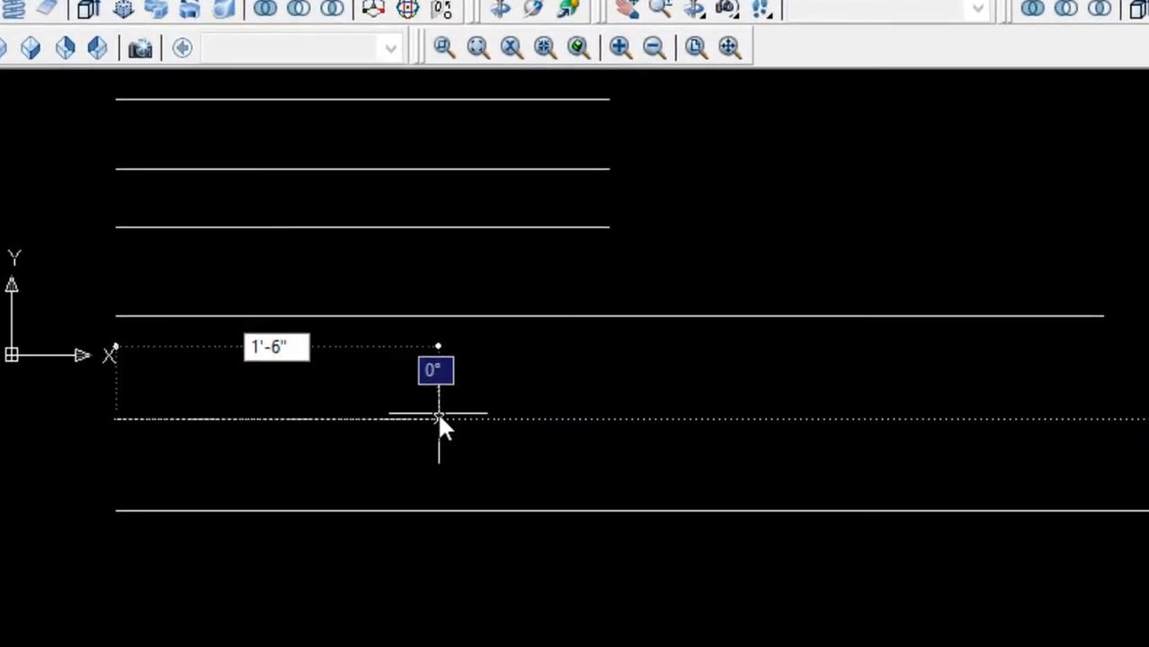
key(Return)
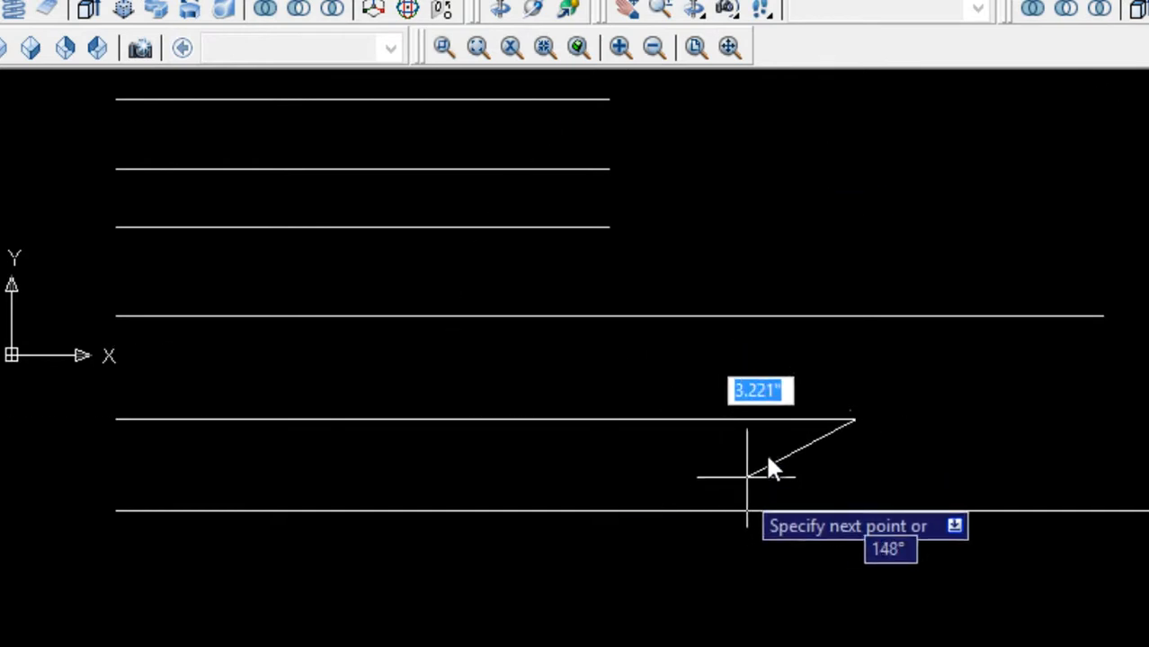
key(Escape)
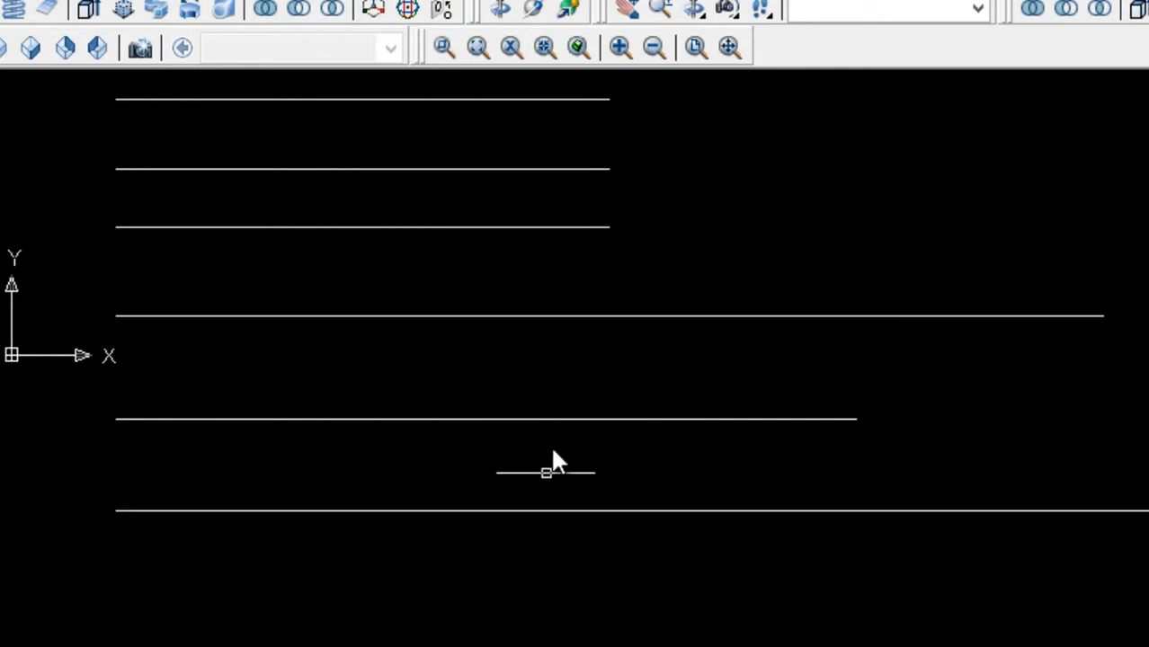
Change the drawing units' length type to Decimal.
scroll(564, 411, down, 2)
mouse_move(566, 411)
middle_down()
mouse_move(474, 324)
mouse_move(442, 334)
middle_up()
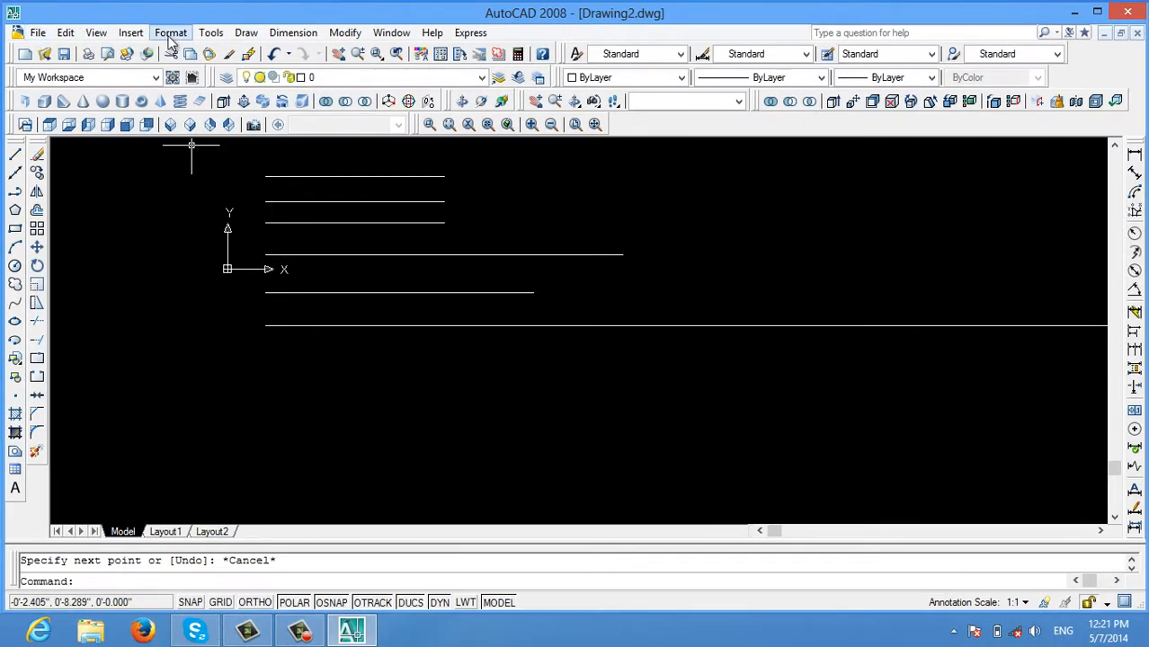
click(174, 36)
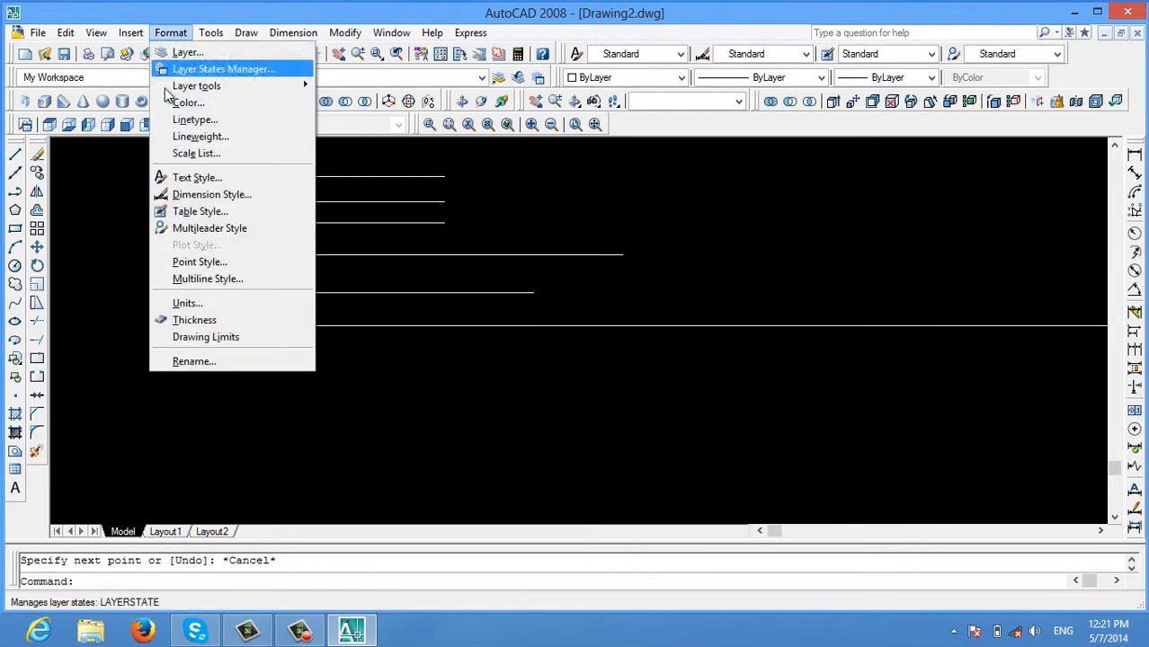
click(218, 307)
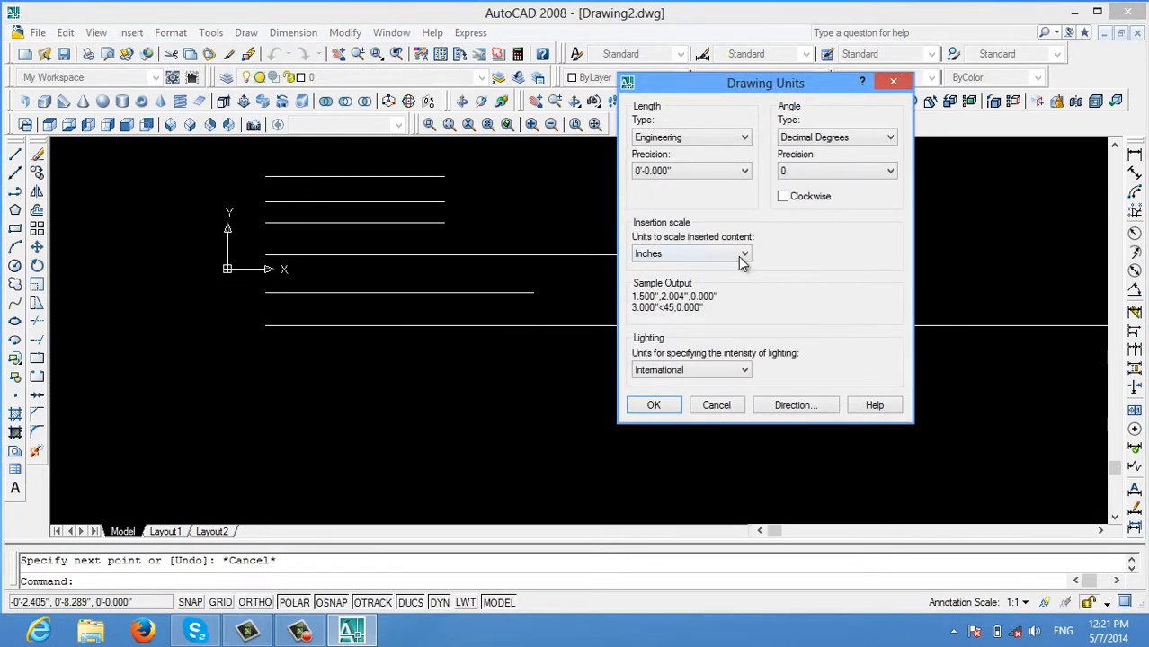
click(738, 138)
click(736, 166)
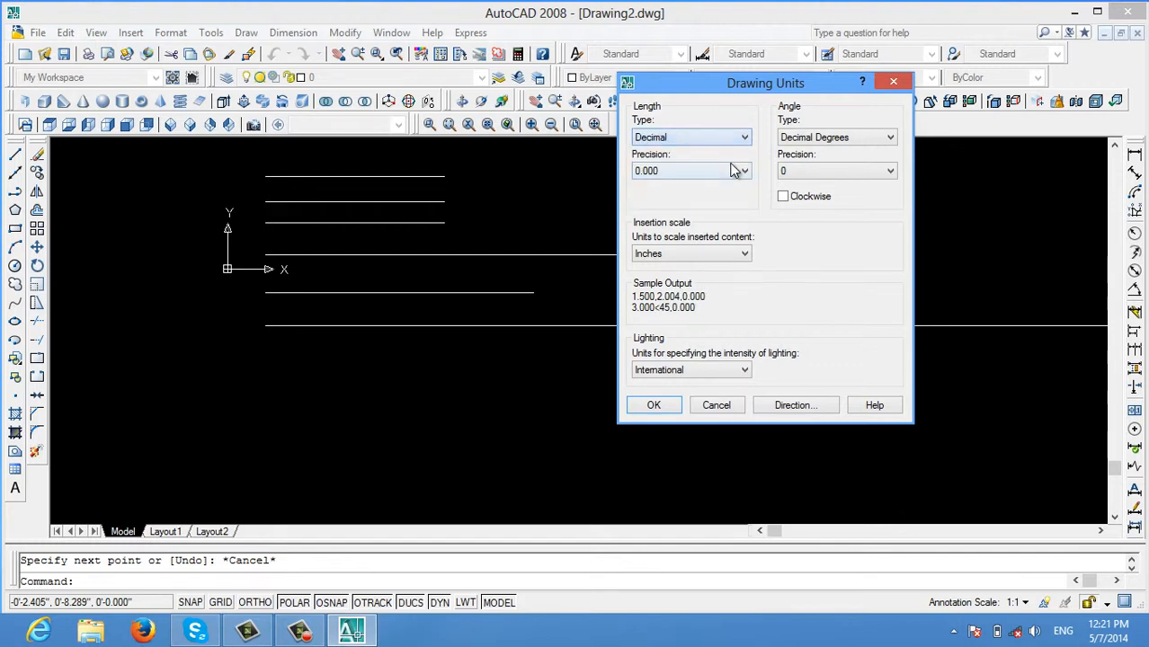
click(653, 405)
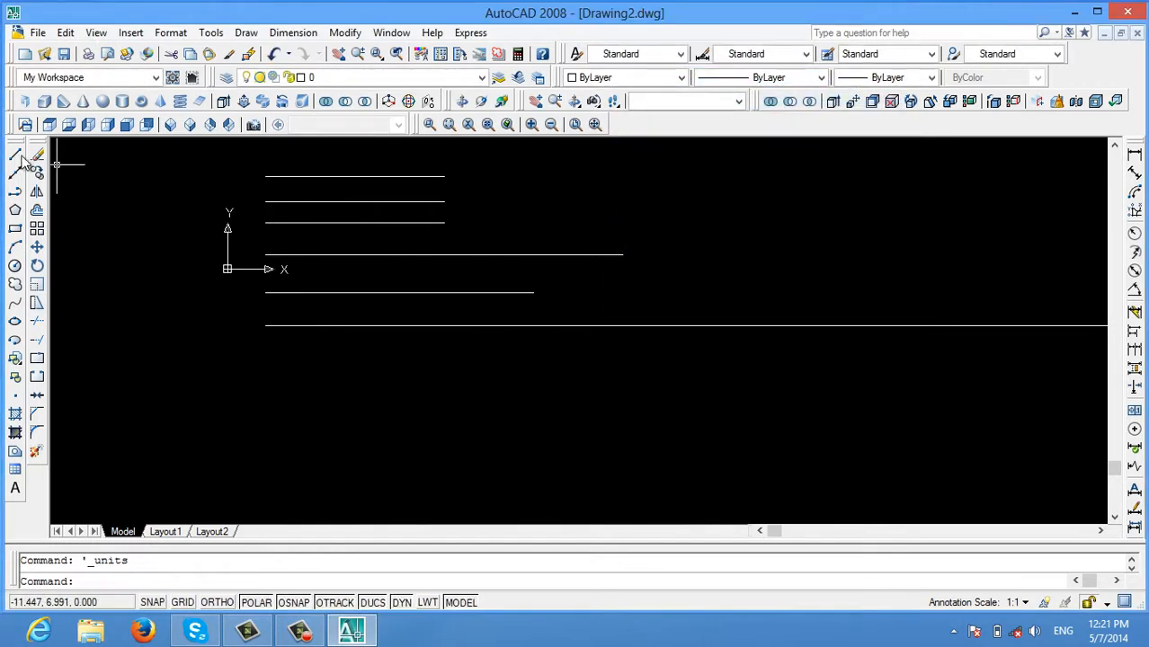
Draw a horizontal line 18 units long below all existing lines, with its start aligned to their left ends.
click(16, 154)
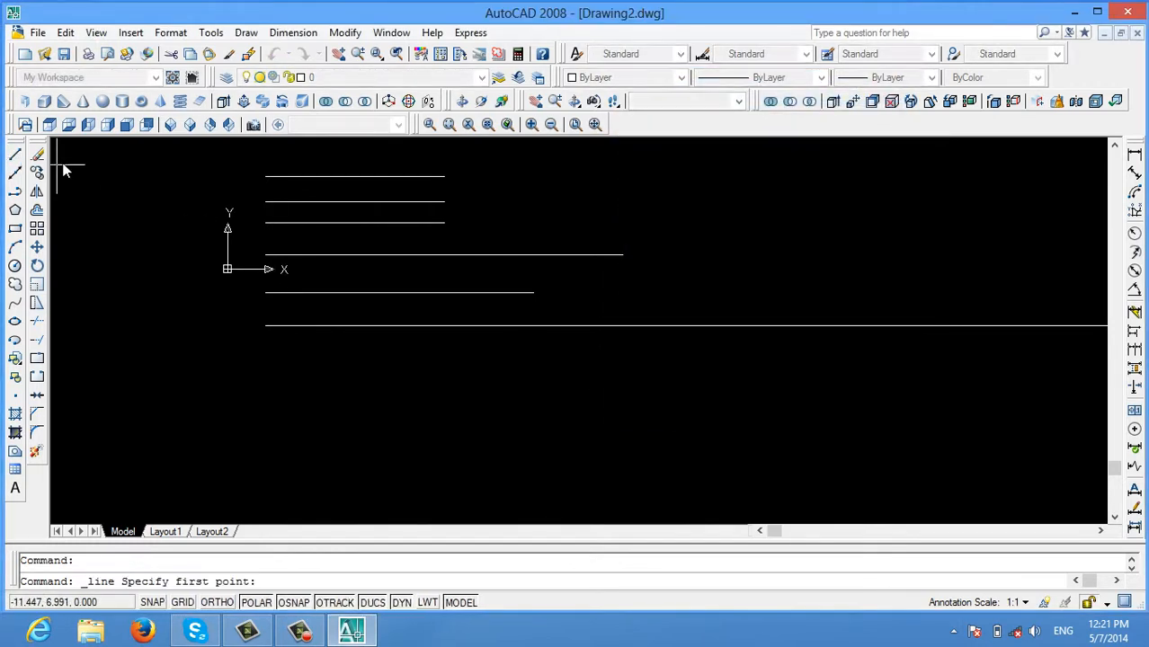
click(266, 396)
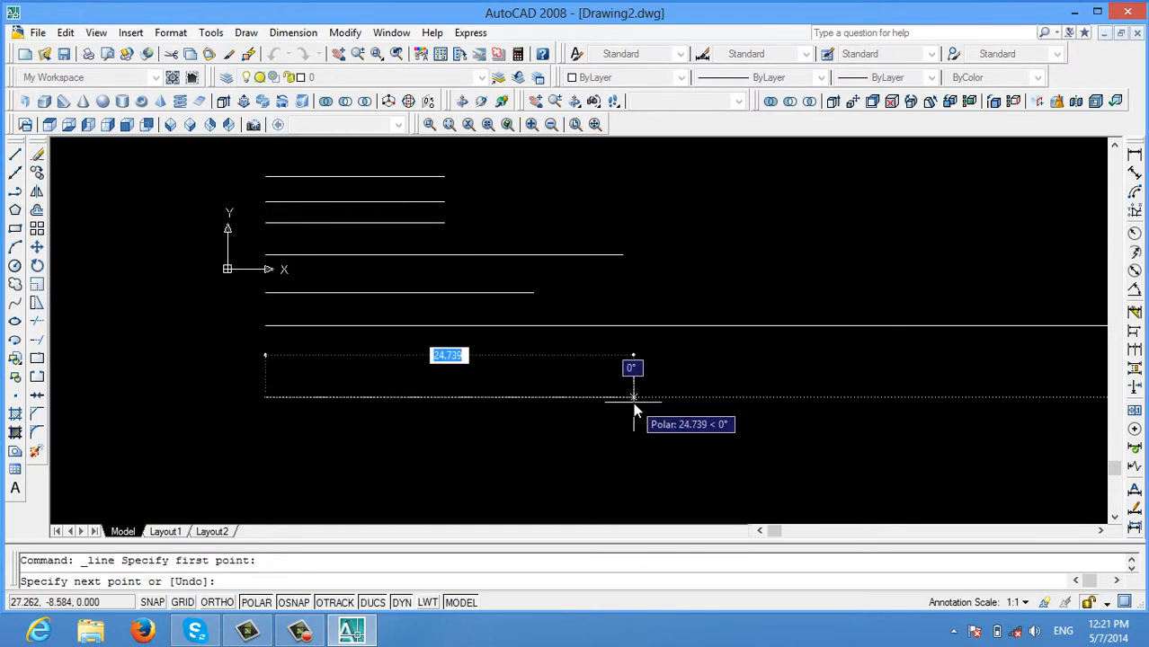
text(18)
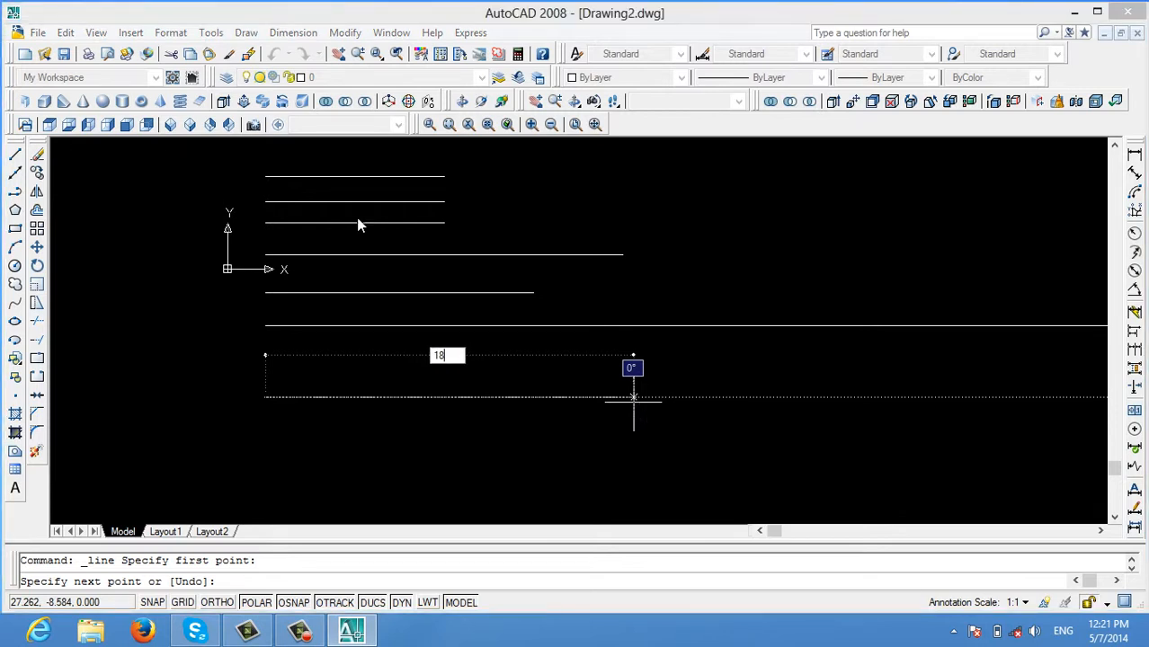
key(Return)
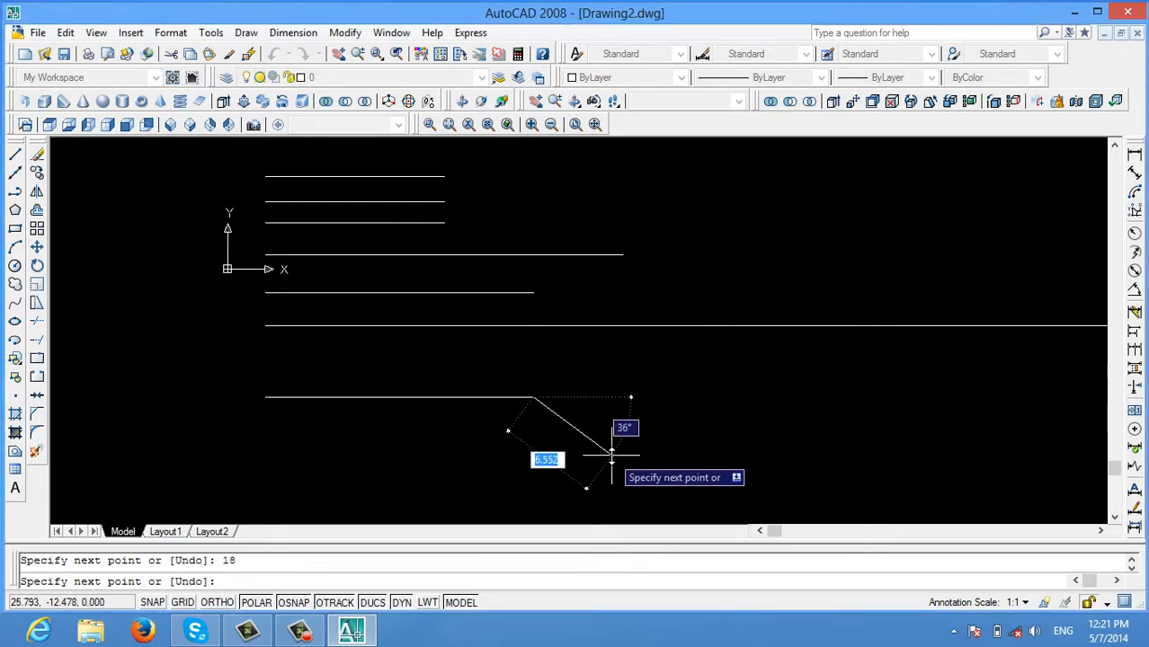
key(Escape)
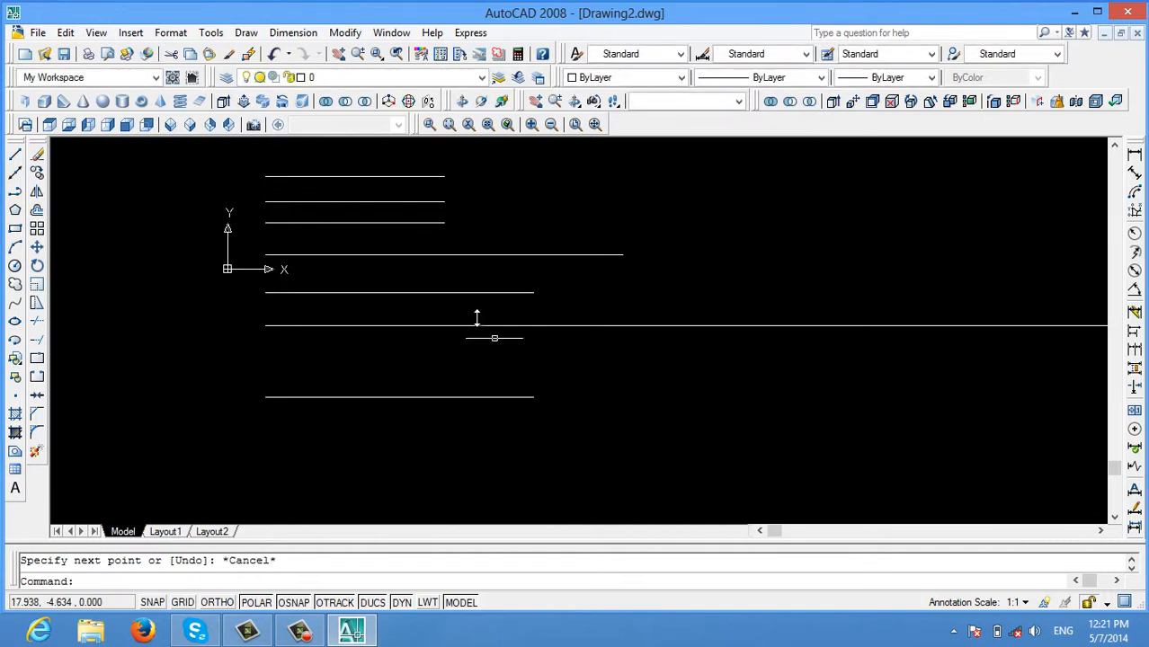
Add a linear dimension between the ends of the topmost line, placing it just above the line.
scroll(477, 318, down, 2)
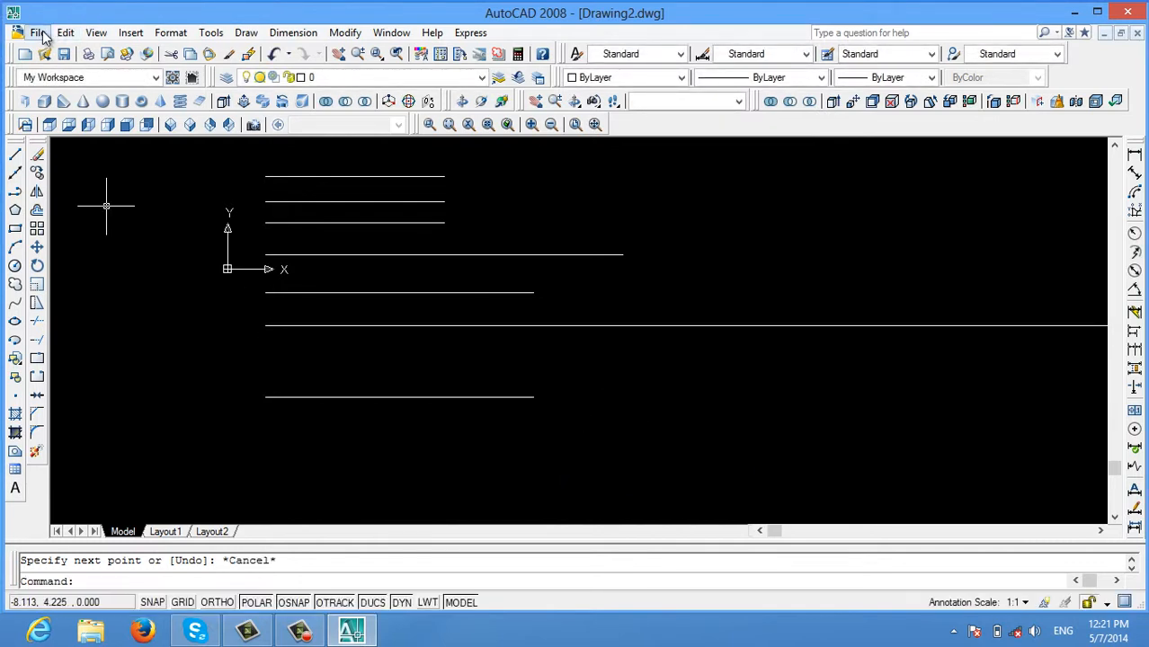
scroll(424, 200, up, 2)
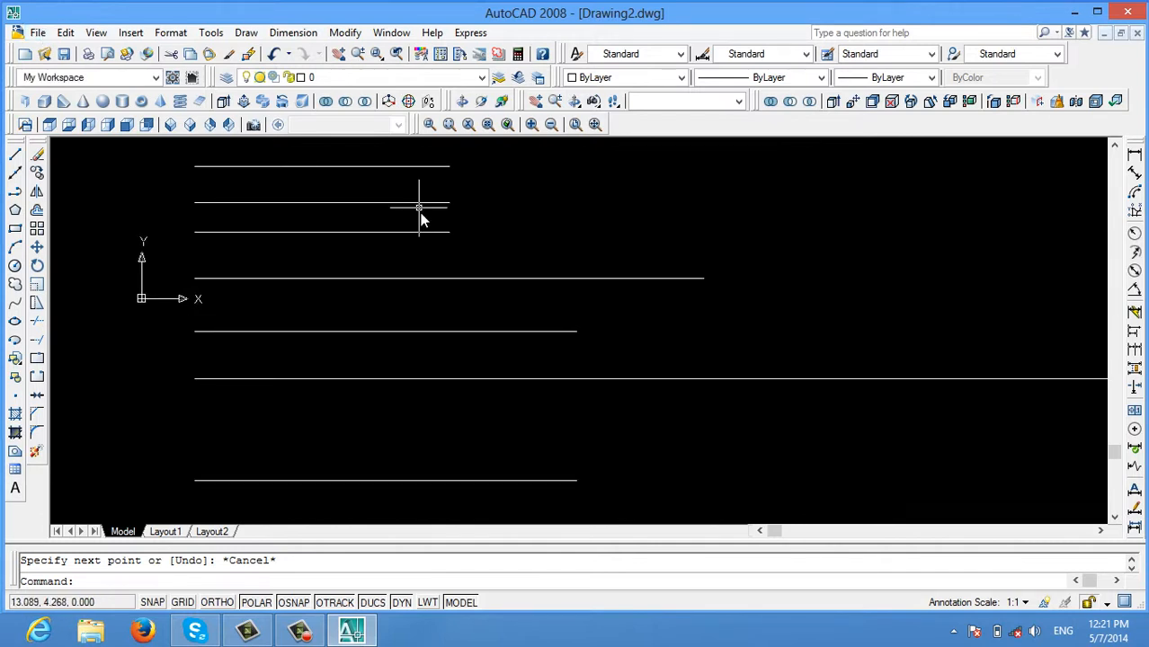
middle_drag(431, 222, 458, 262)
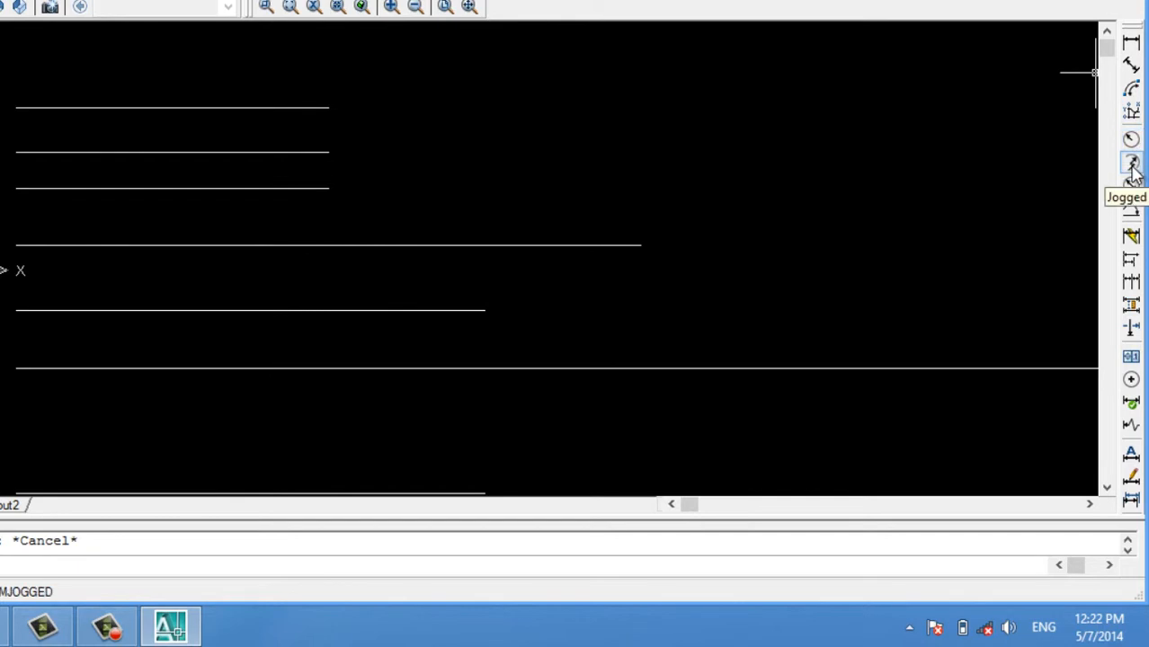
click(1131, 44)
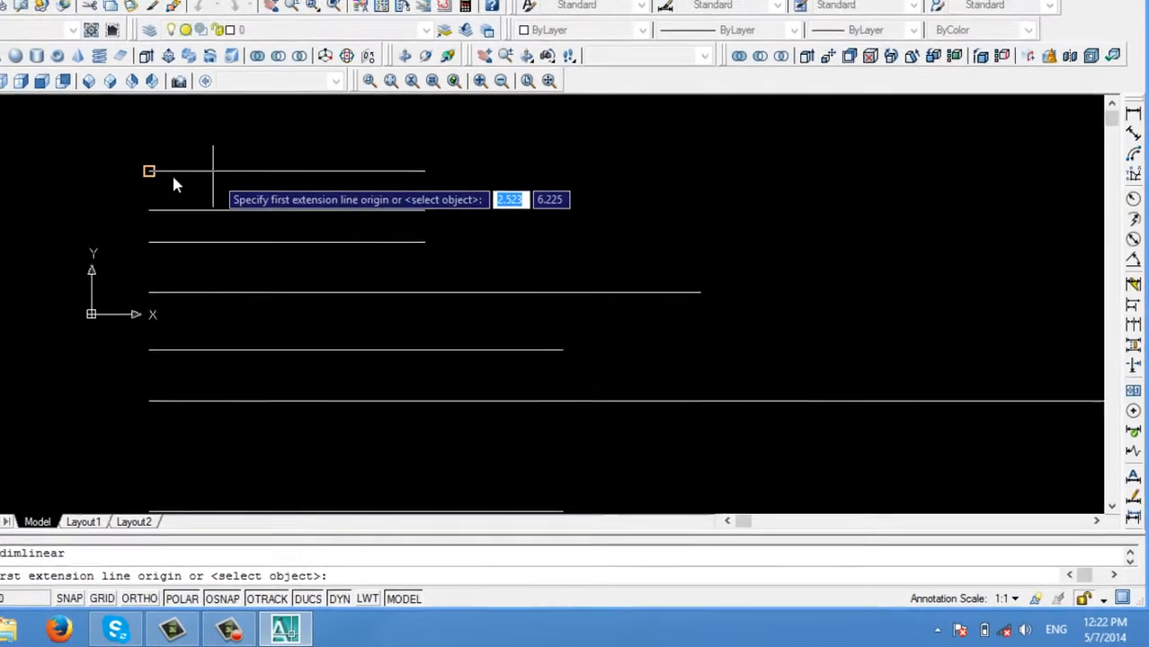
click(224, 208)
click(480, 207)
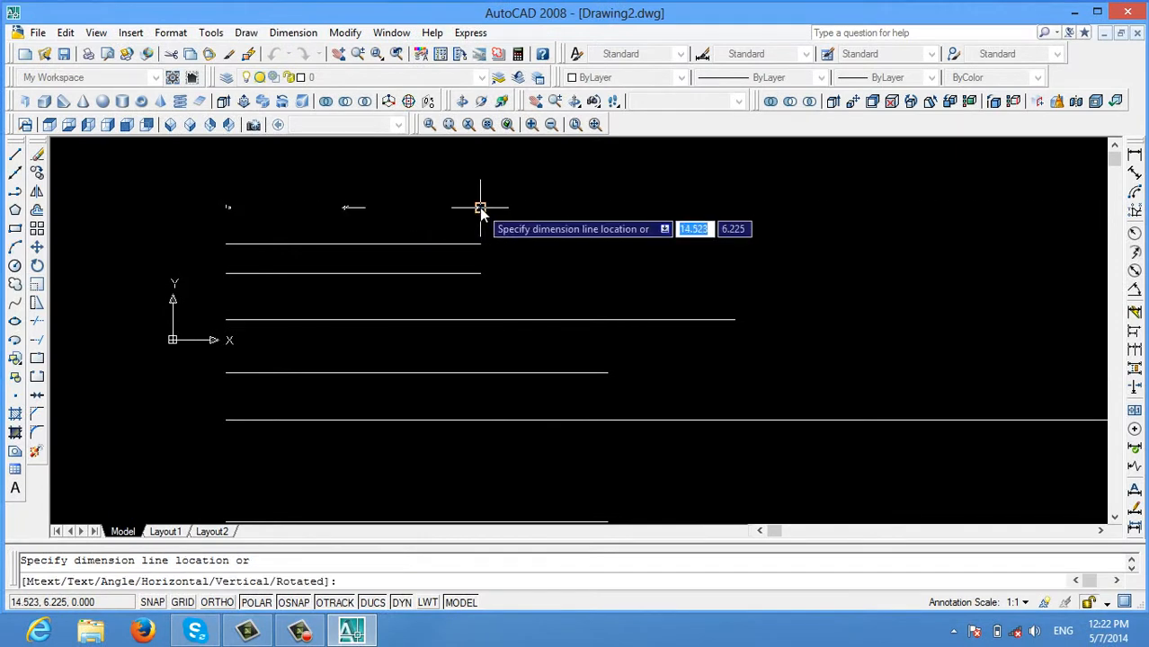
click(430, 186)
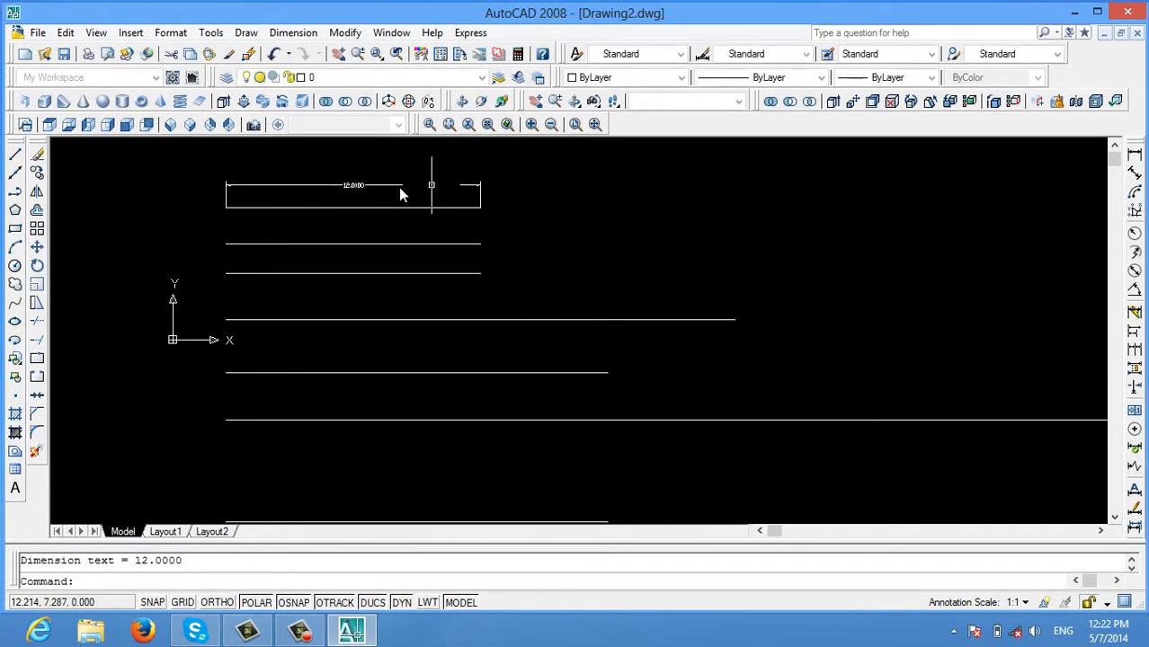
scroll(349, 191, up, 1)
scroll(348, 188, up, 4)
scroll(348, 188, down, 2)
middle_drag(349, 197, 566, 254)
scroll(506, 240, up, 1)
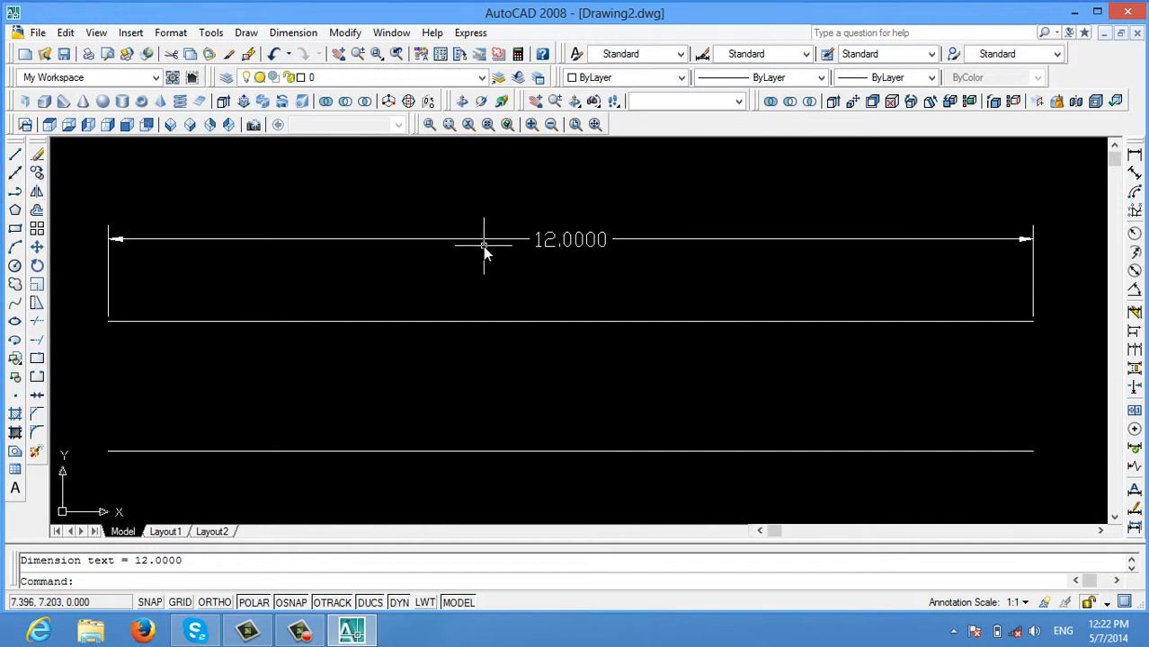
Open the Standard dimension style for modification and look through its Lines, Symbols and Arrows, Text and Fit settings.
click(171, 32)
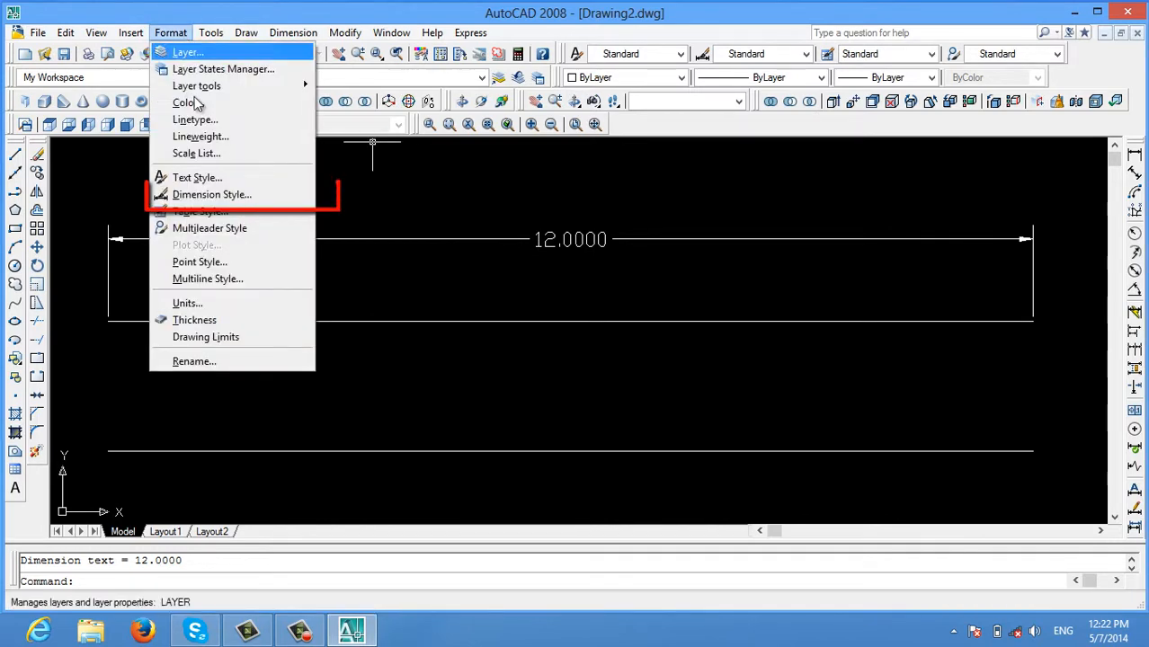
click(216, 196)
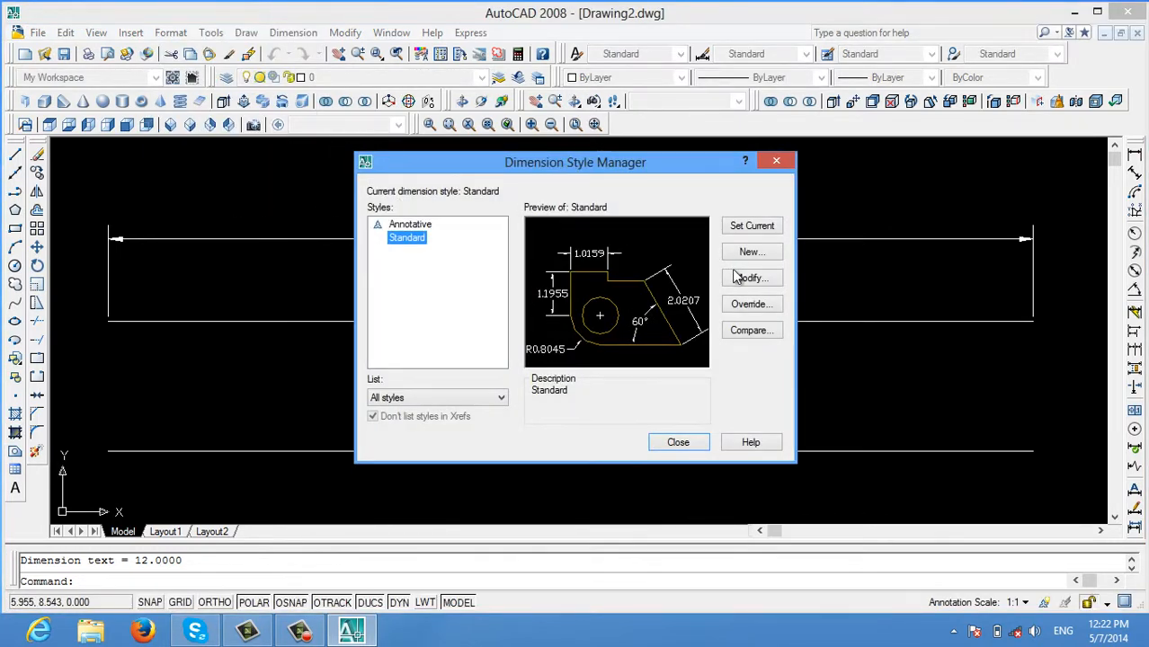
click(757, 279)
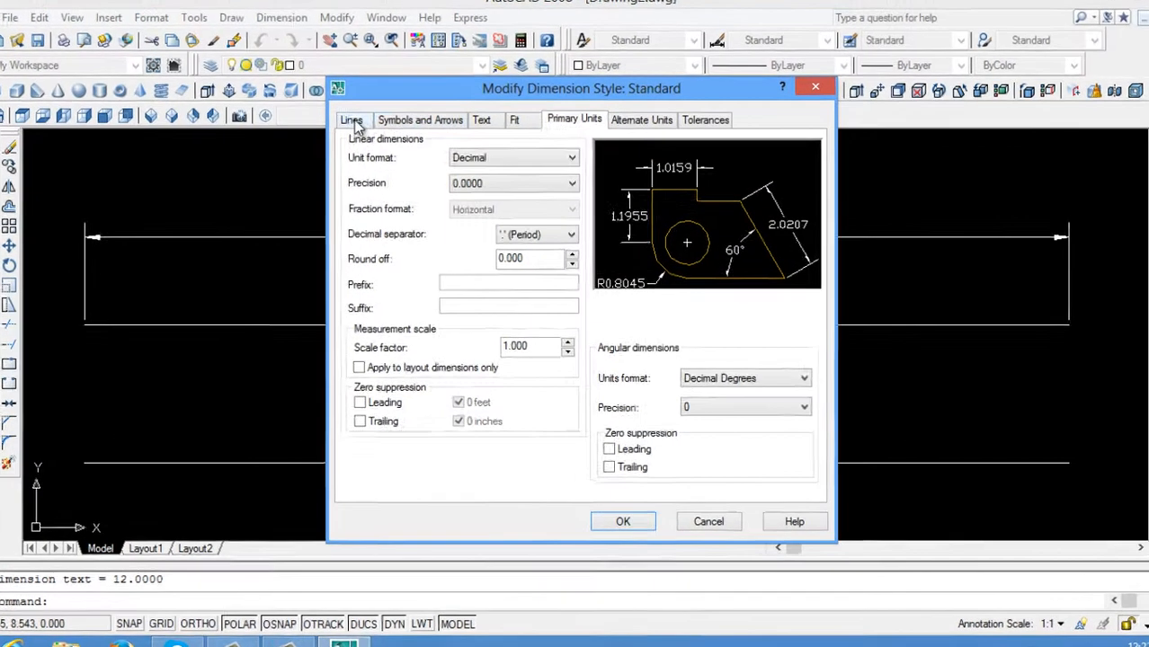
click(358, 128)
click(424, 129)
click(481, 129)
click(532, 78)
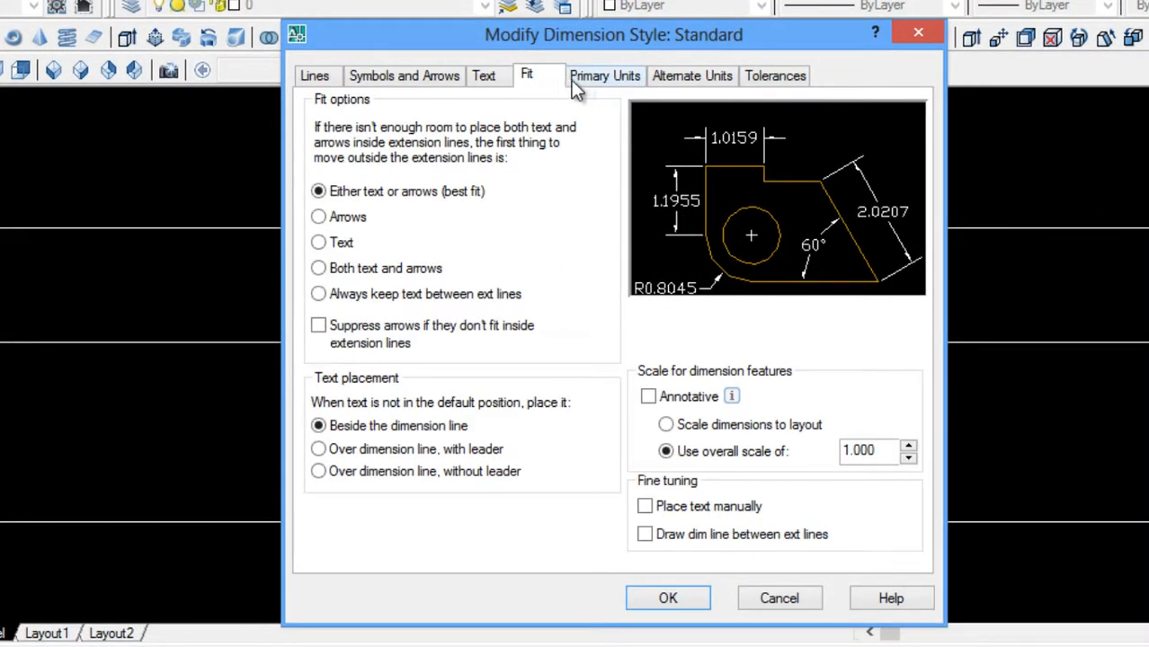
Set the Standard dimension style's primary unit format for linear dimensions to Engineering.
click(586, 77)
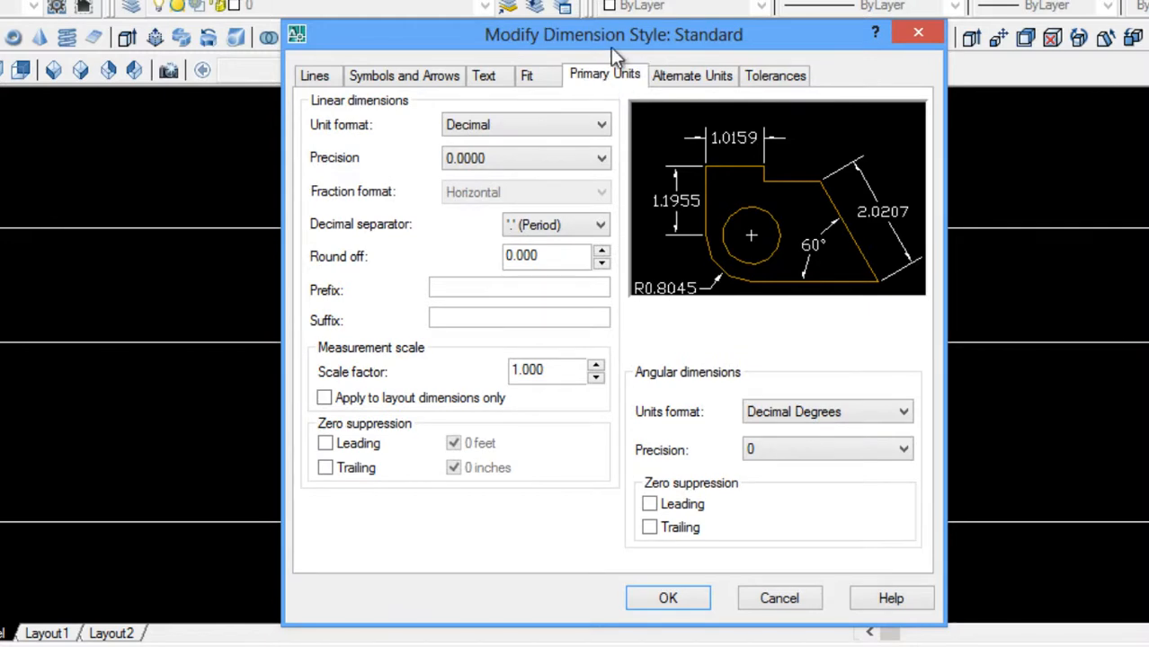
drag(603, 38, 330, 3)
drag(247, 5, 453, 2)
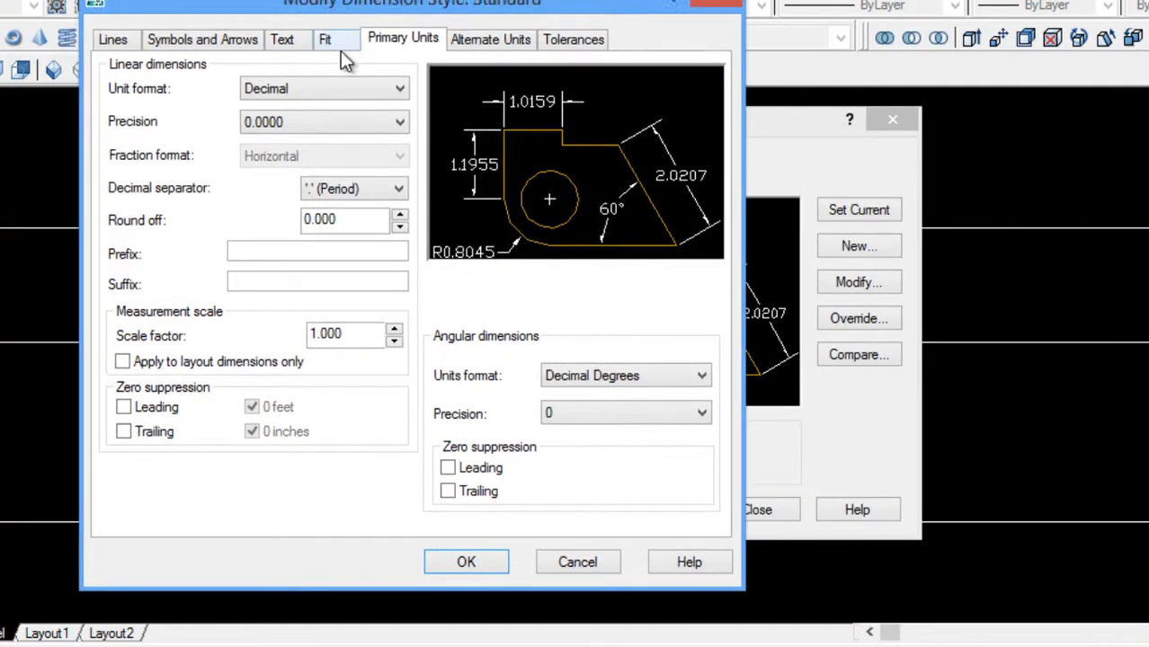
click(281, 87)
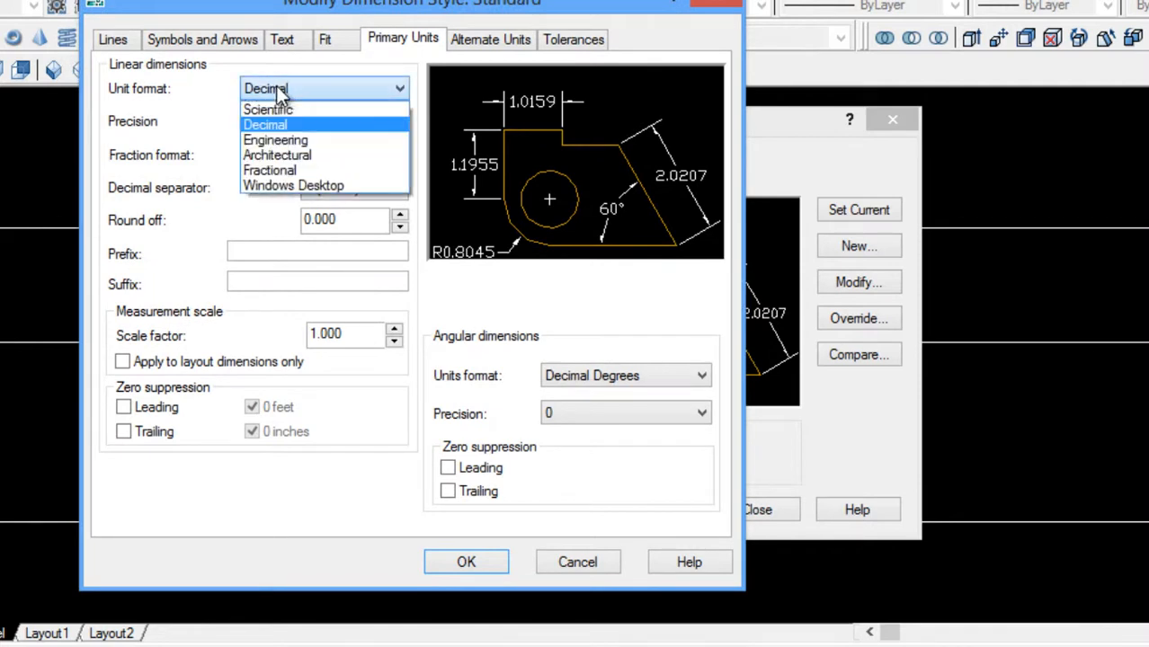
click(295, 143)
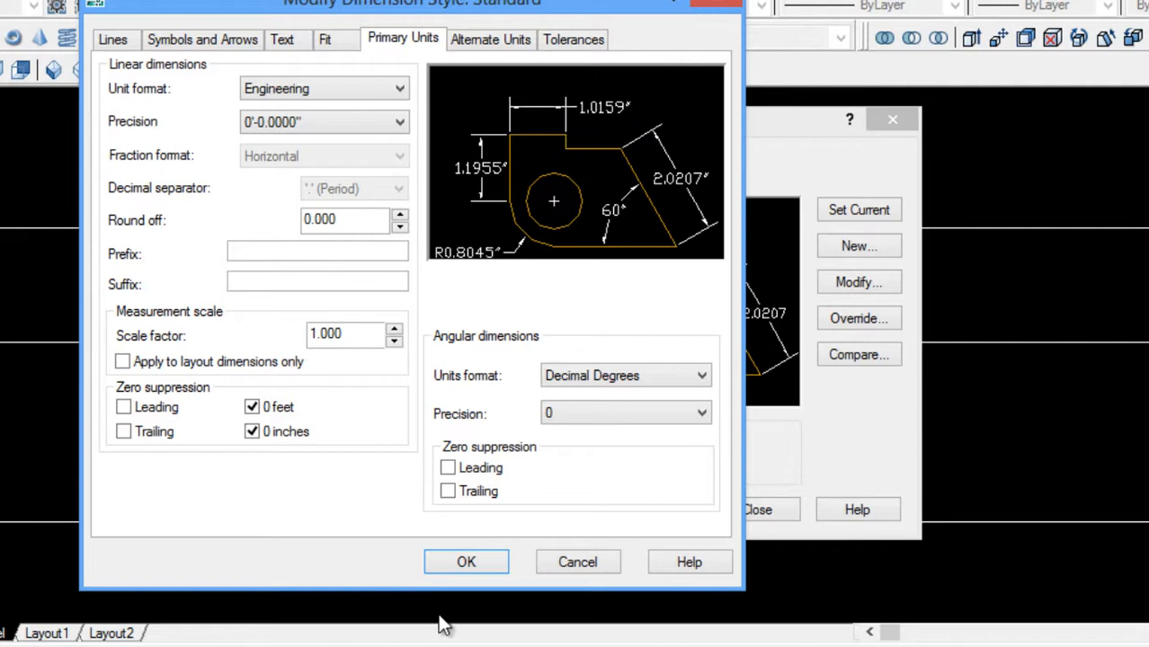
click(460, 564)
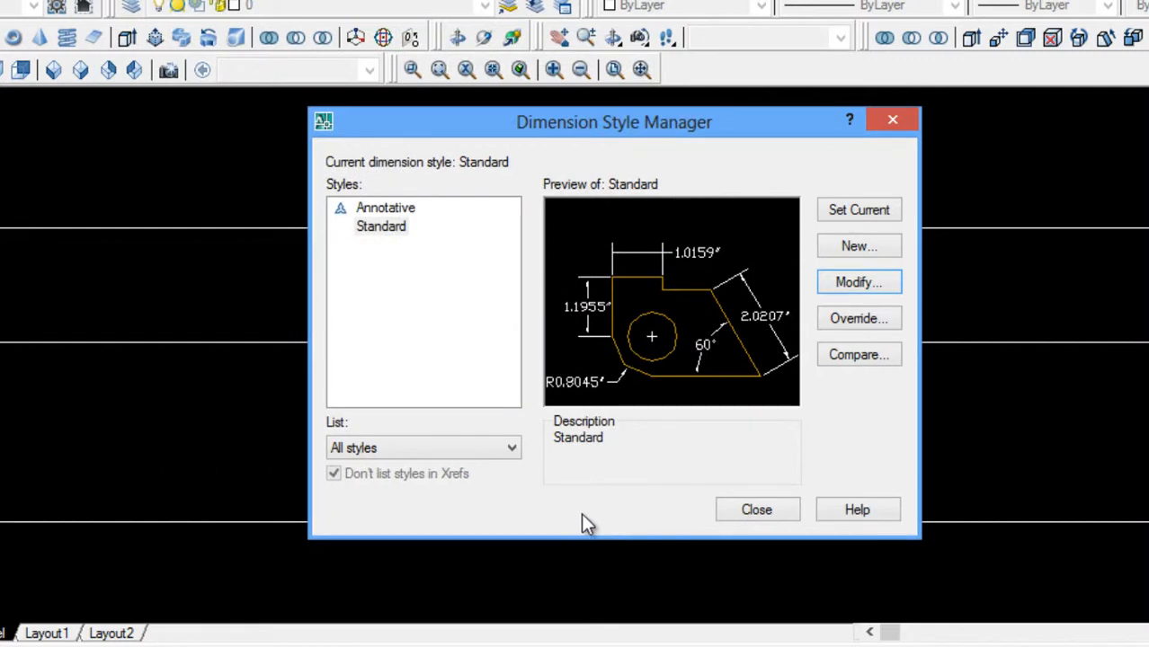
click(749, 512)
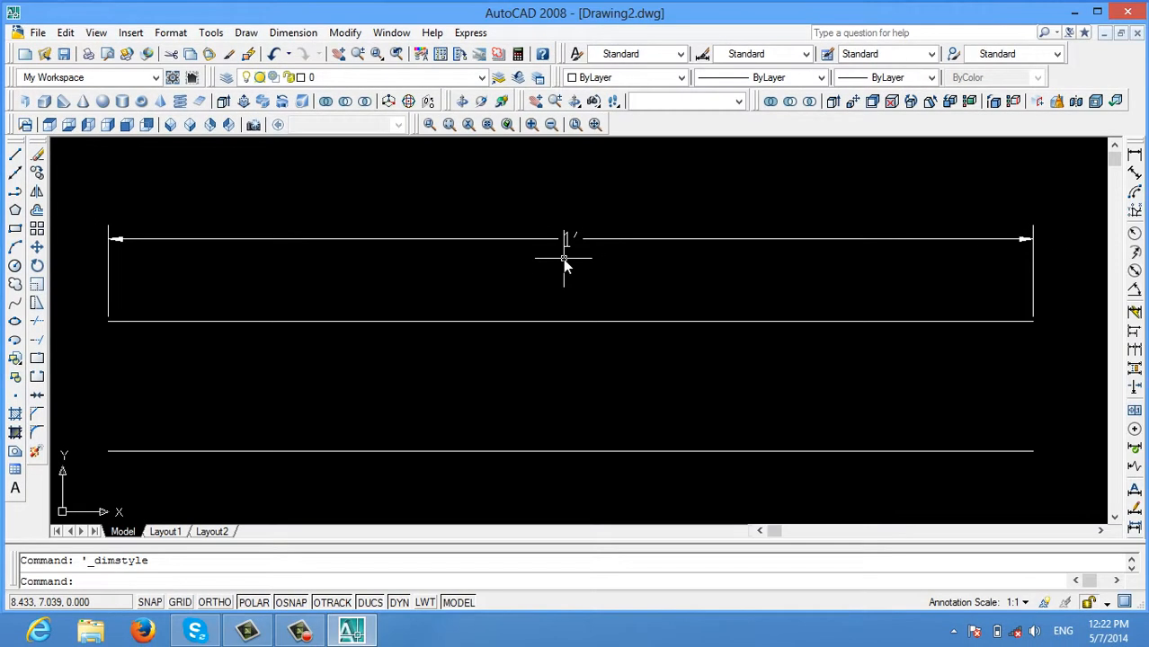
scroll(568, 319, down, 5)
scroll(568, 319, down, 3)
middle_drag(577, 342, 526, 297)
scroll(530, 304, up, 2)
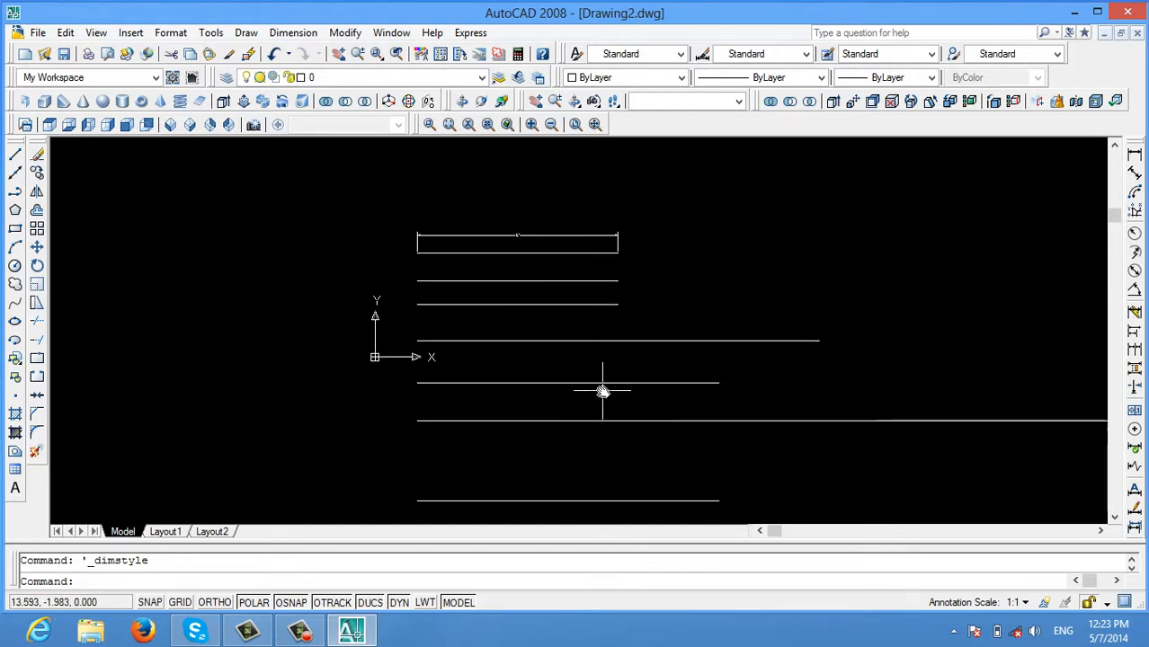
click(1134, 156)
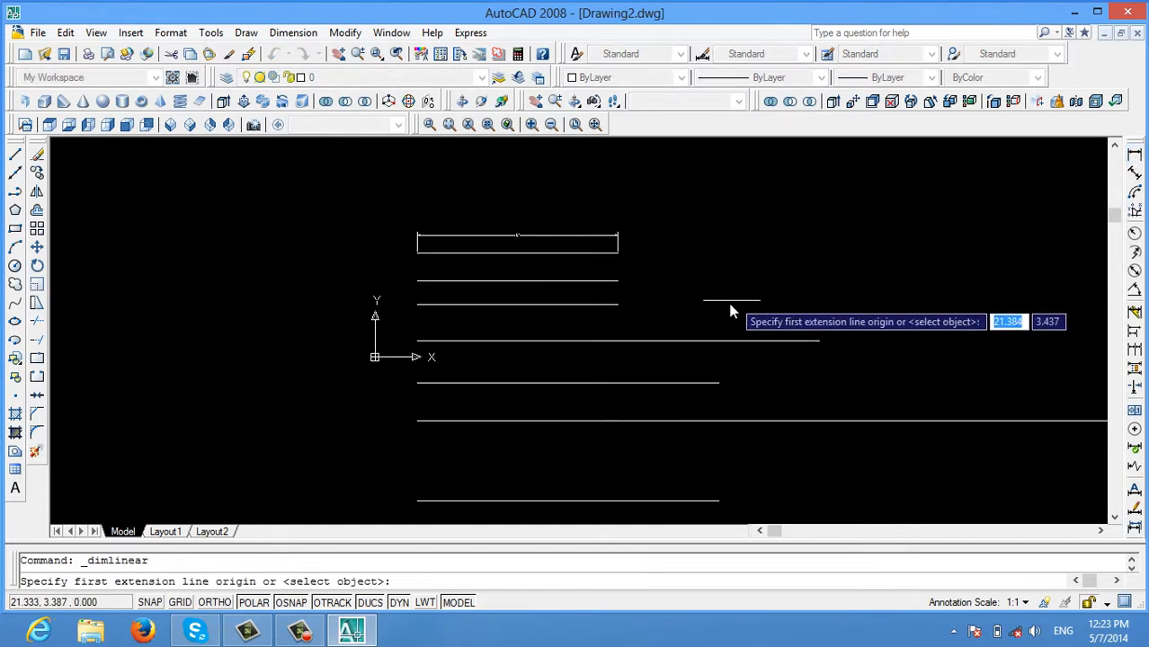
key(Return)
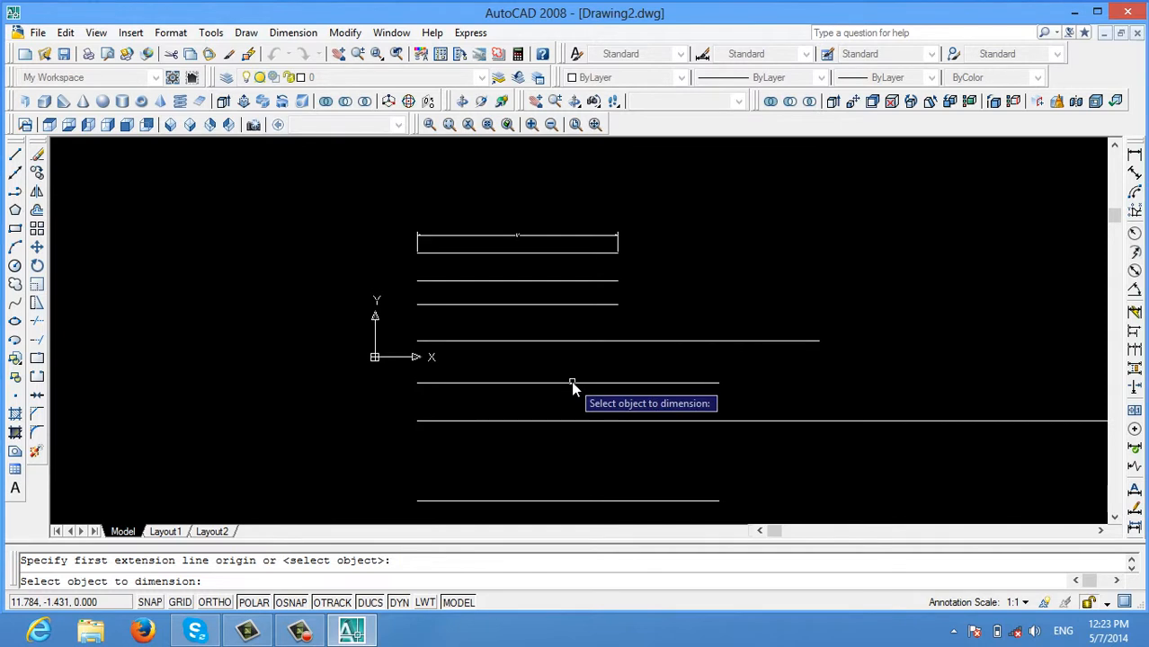
key(Escape)
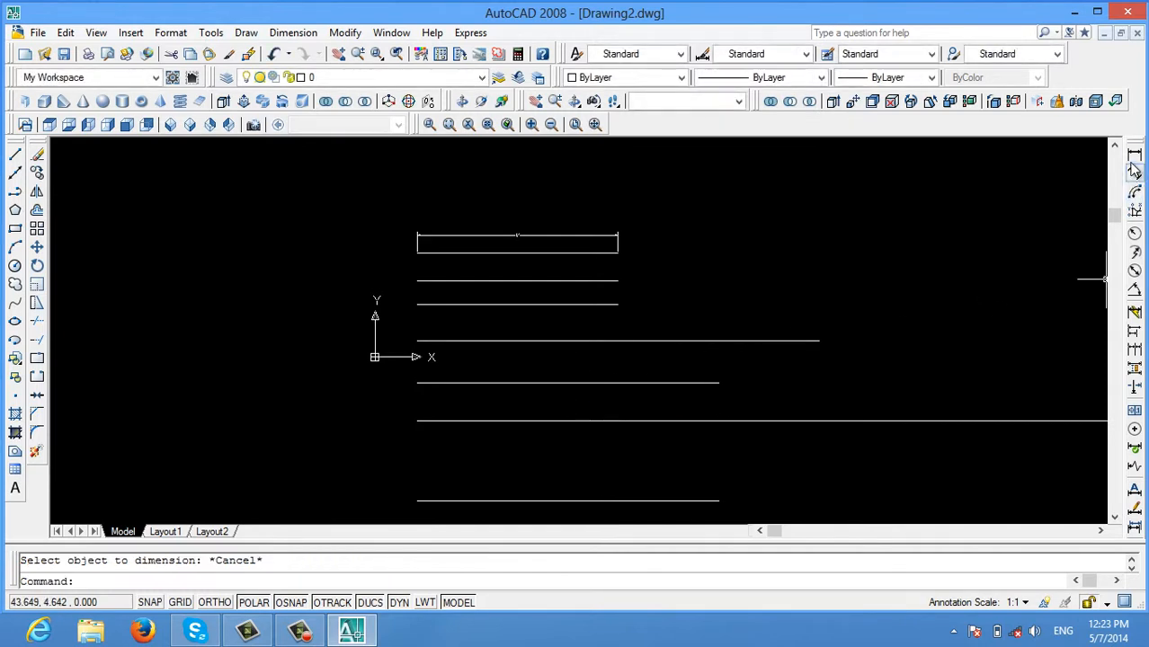
Add a linear dimension between the ends of the fifth line from the top, placing it just above the line.
click(1134, 157)
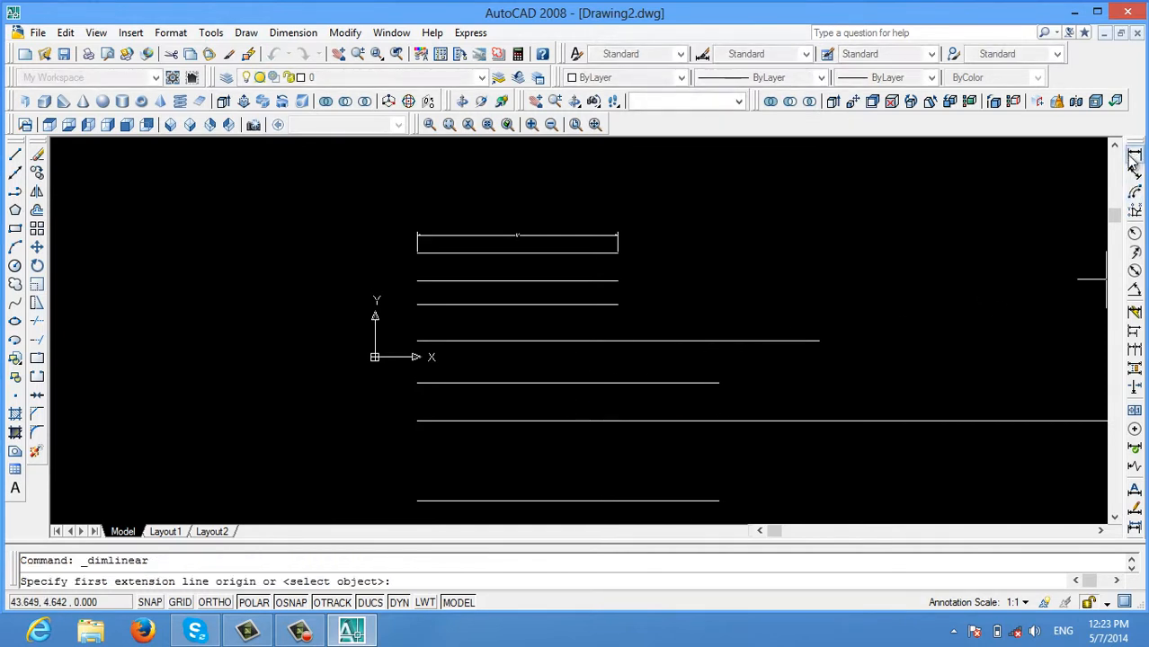
click(720, 382)
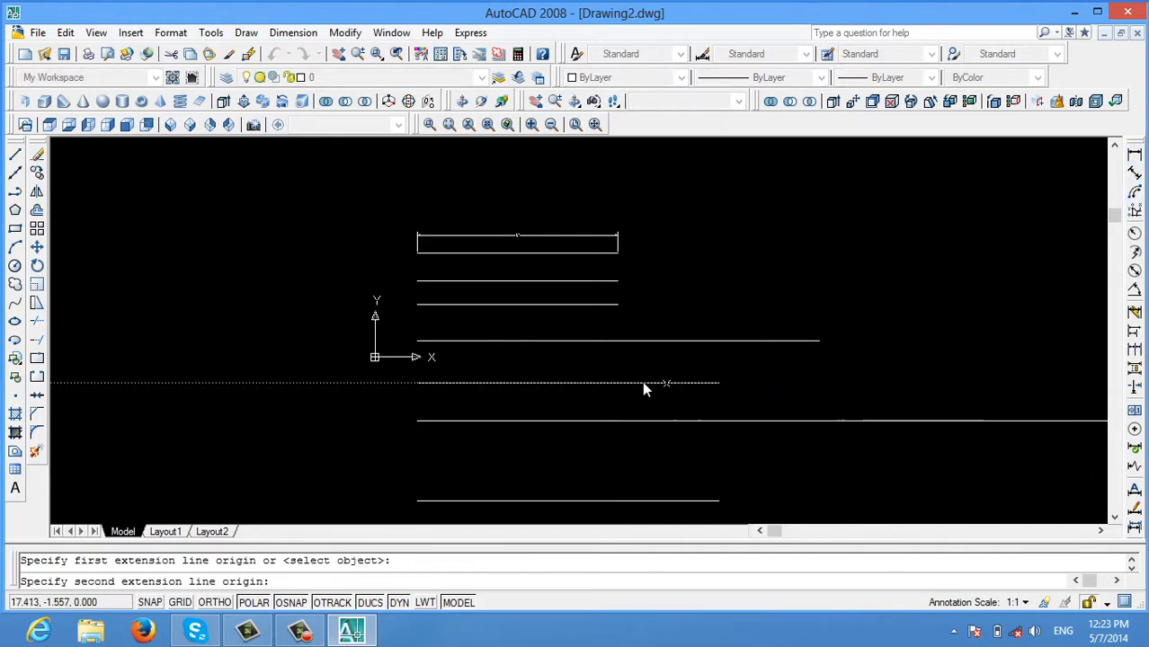
click(417, 383)
click(505, 370)
scroll(517, 372, up, 4)
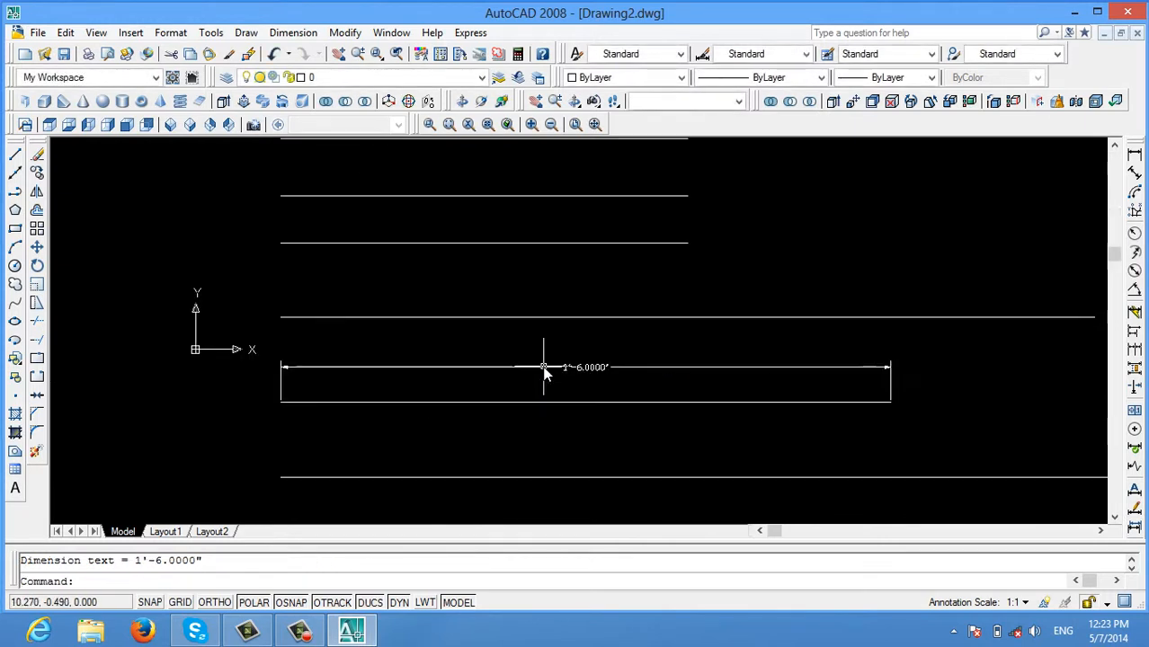
scroll(559, 376, up, 2)
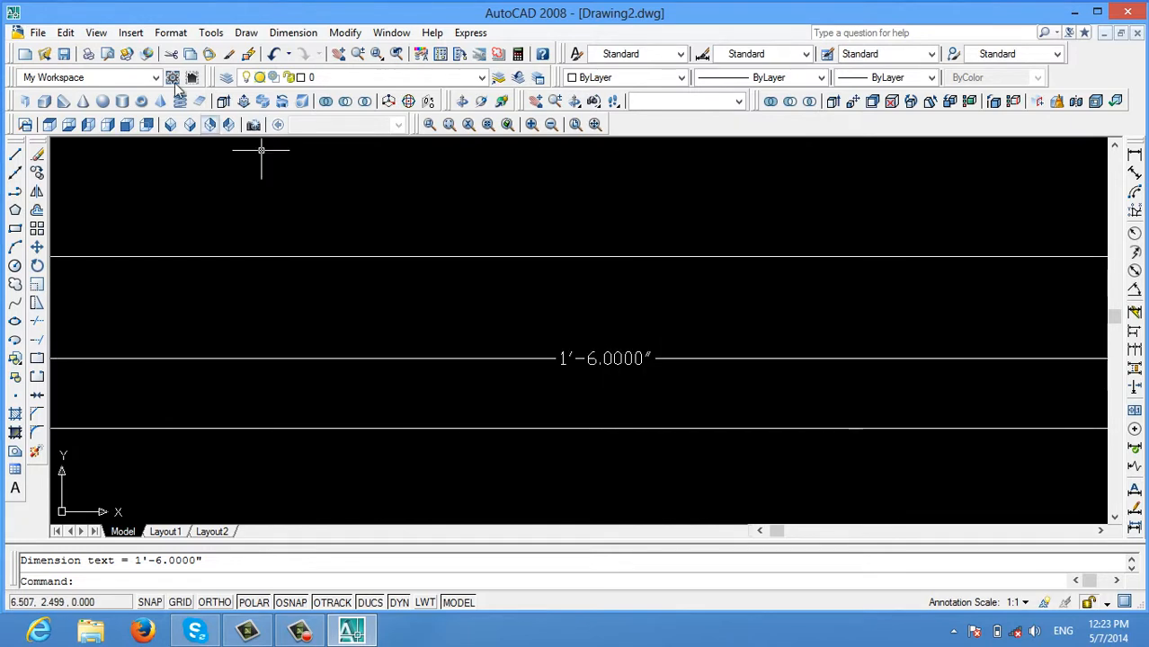
Set the Standard dimension style's linear precision to 0'-0.000".
click(170, 33)
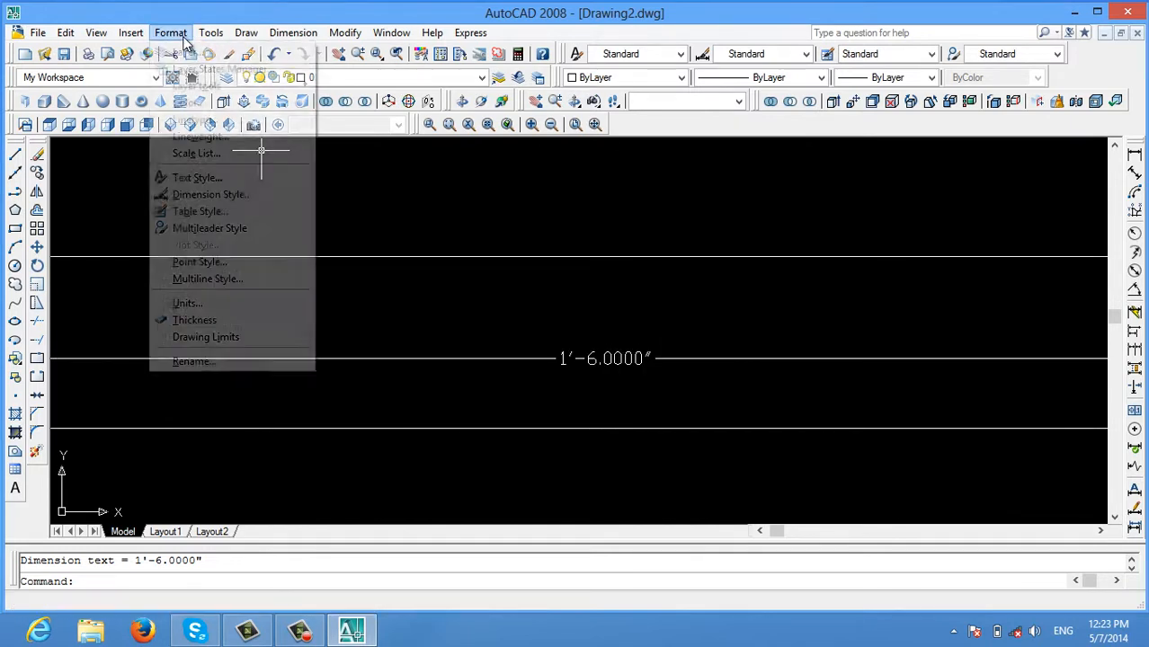
click(221, 199)
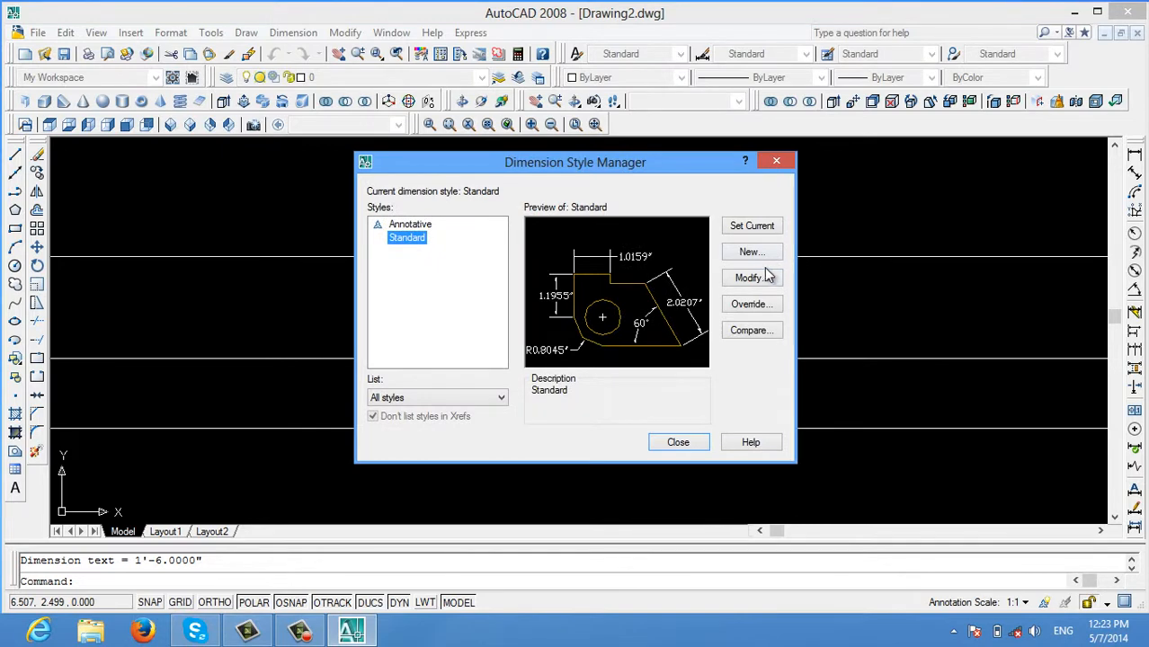
click(765, 279)
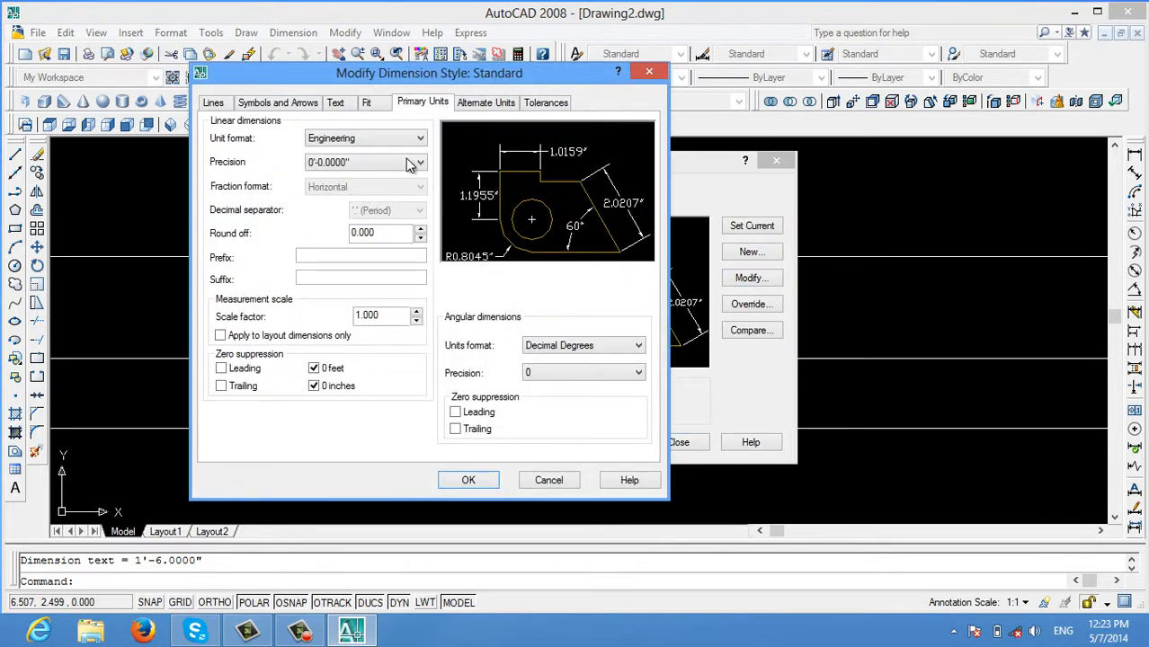
click(407, 164)
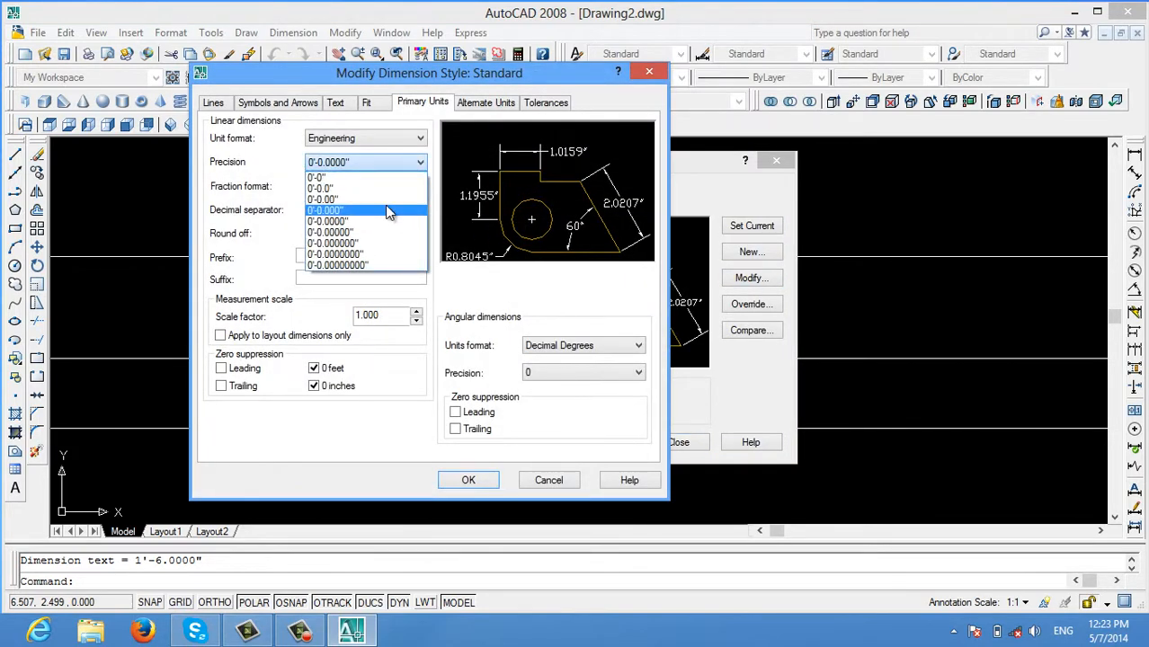
click(388, 211)
click(468, 480)
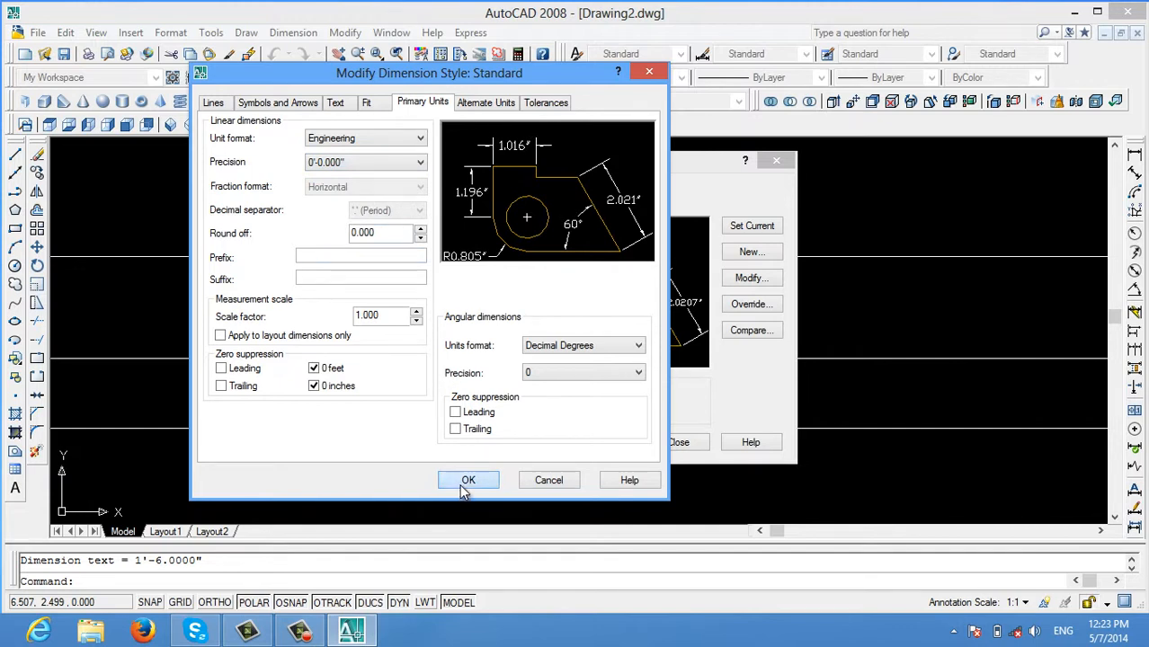
click(679, 442)
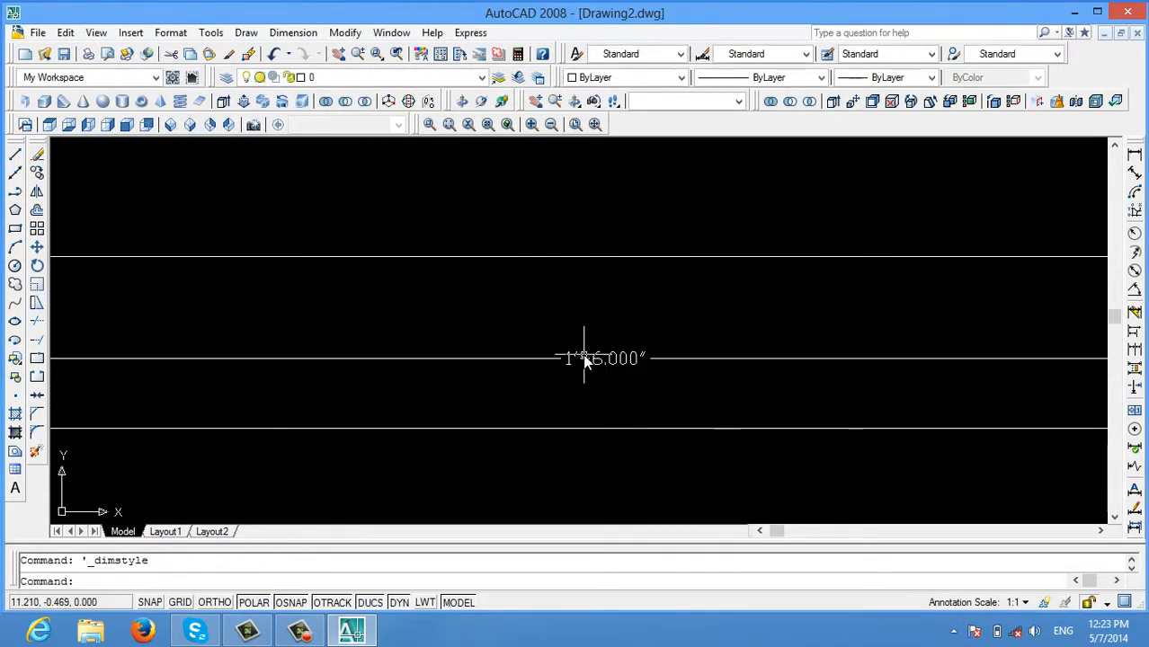
Set the Standard dimension style's text height to 0.25.
scroll(597, 358, down, 3)
scroll(599, 364, up, 2)
scroll(598, 367, down, 4)
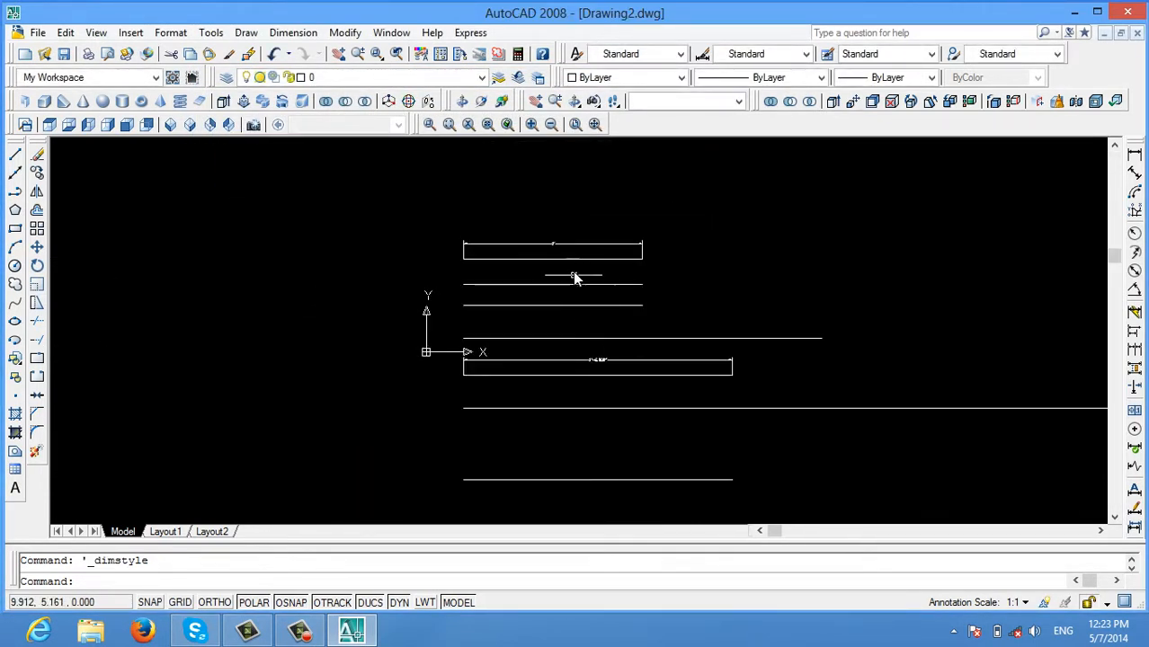
scroll(528, 241, up, 2)
scroll(530, 242, up, 2)
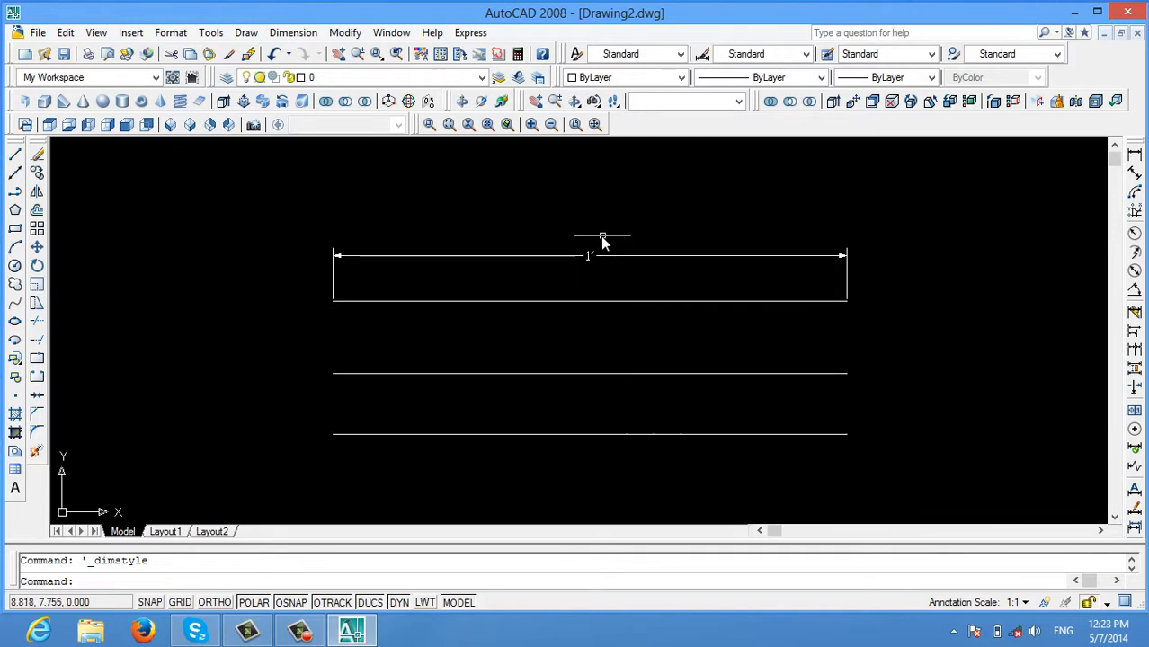
scroll(598, 254, up, 1)
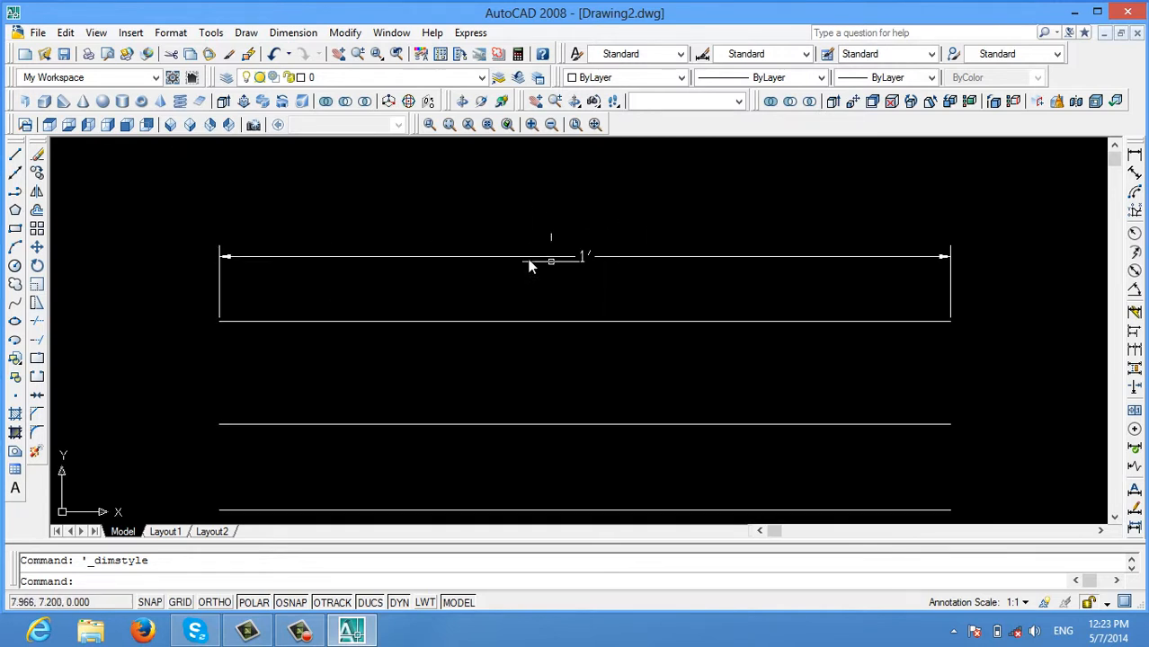
click(171, 33)
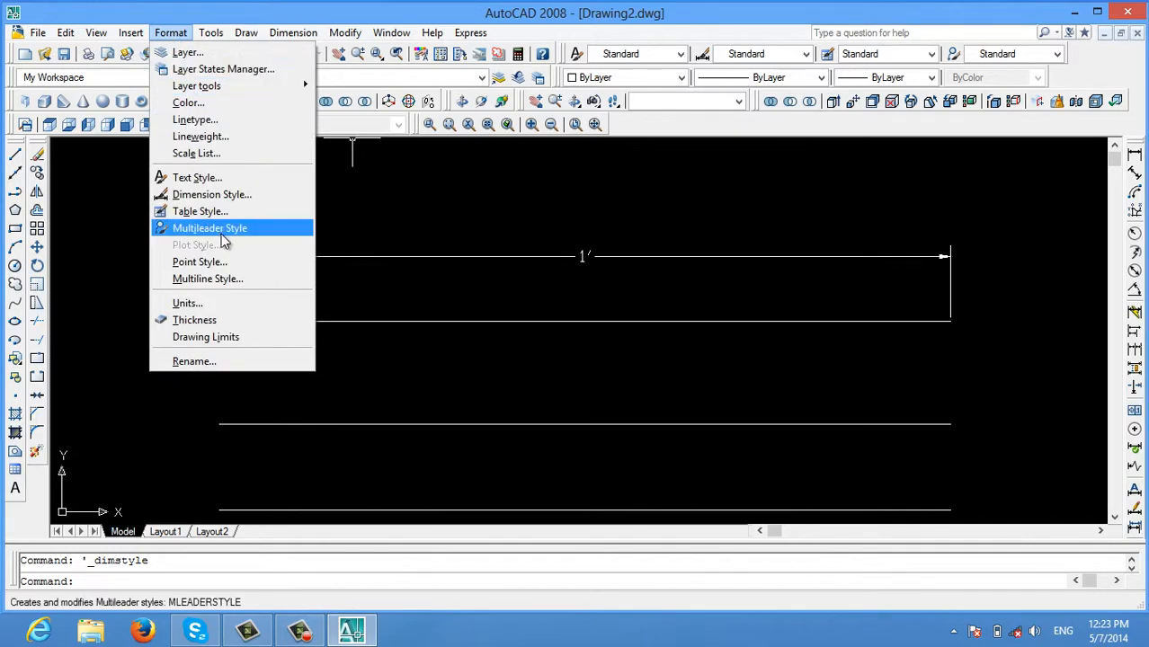
click(231, 200)
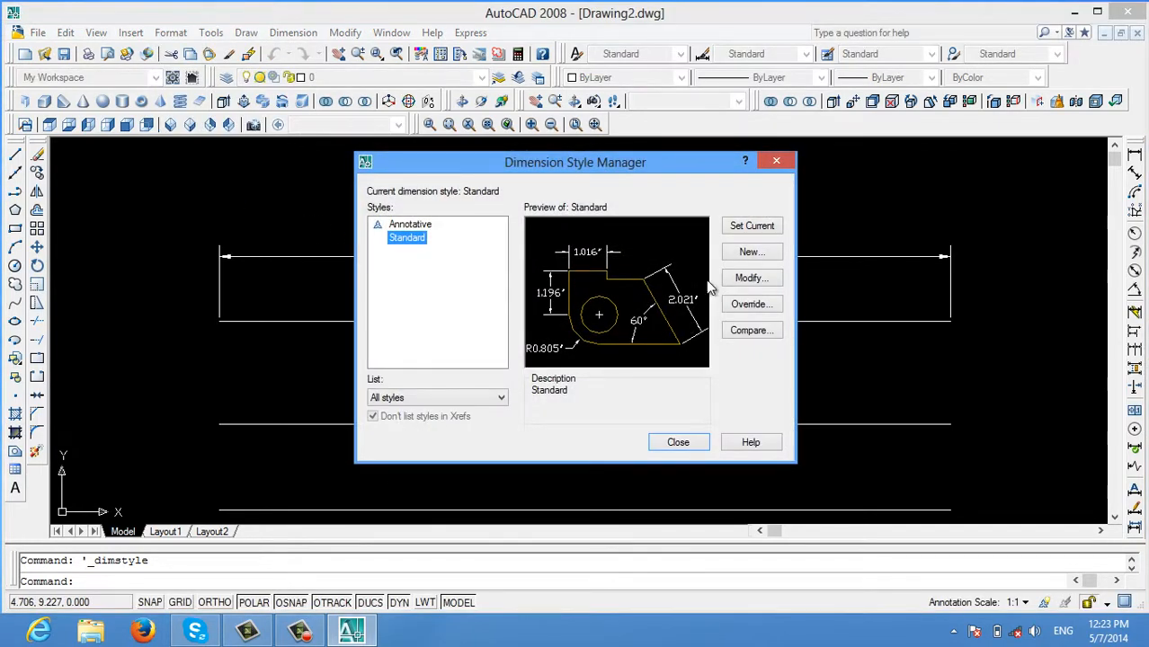
click(733, 280)
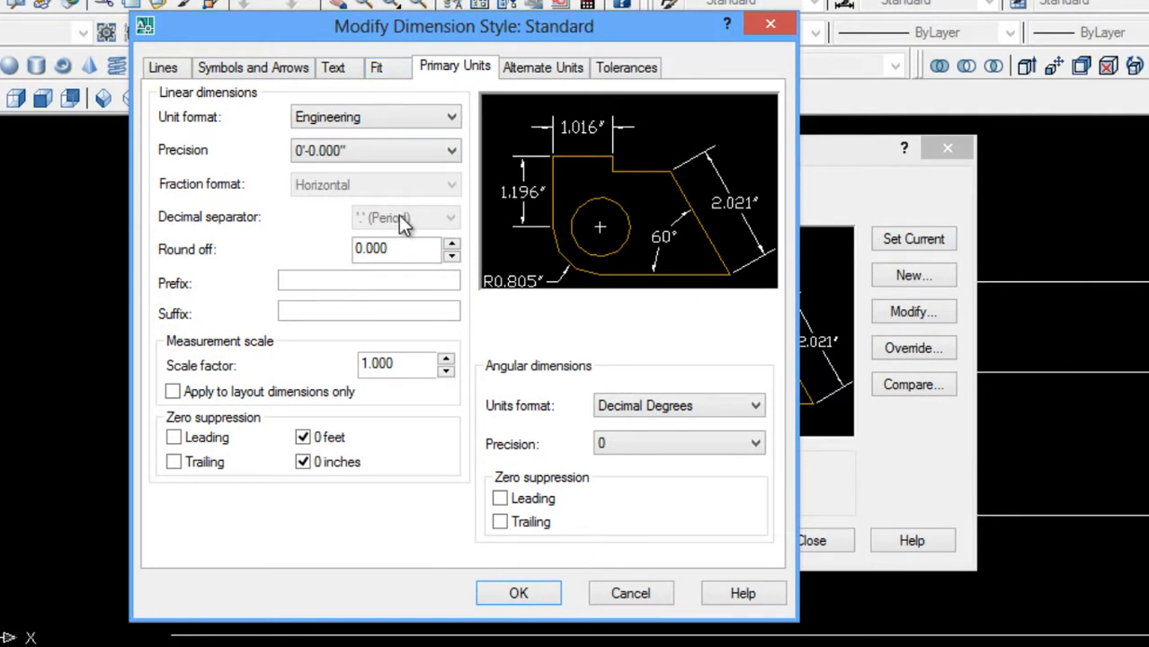
click(335, 71)
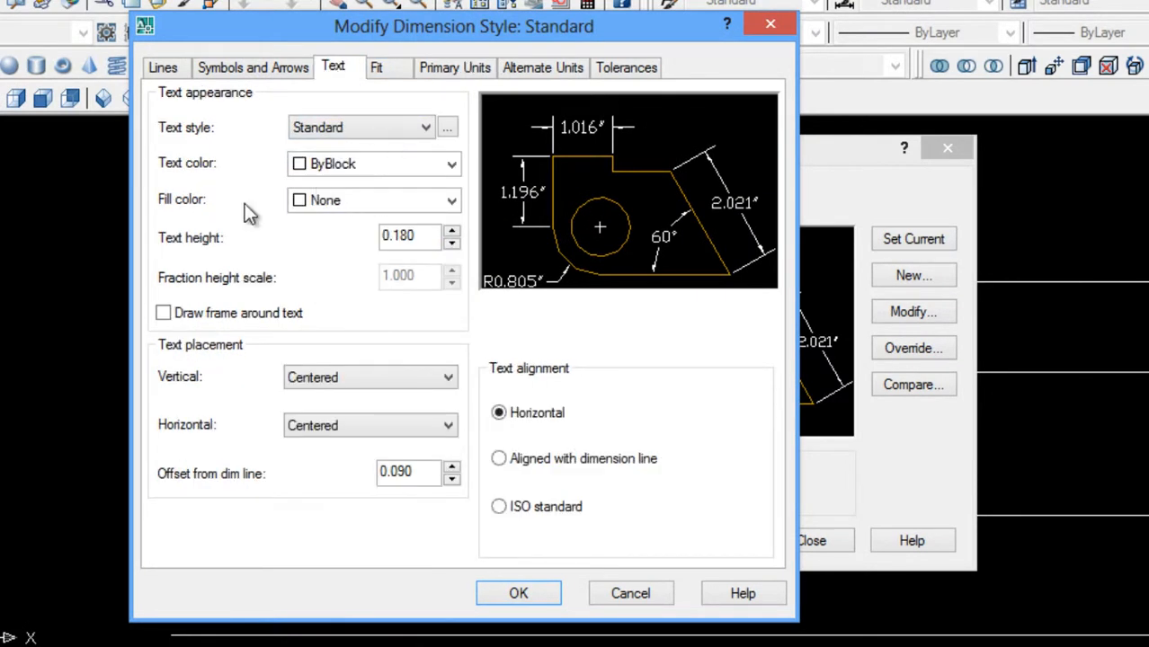
drag(431, 235, 404, 235)
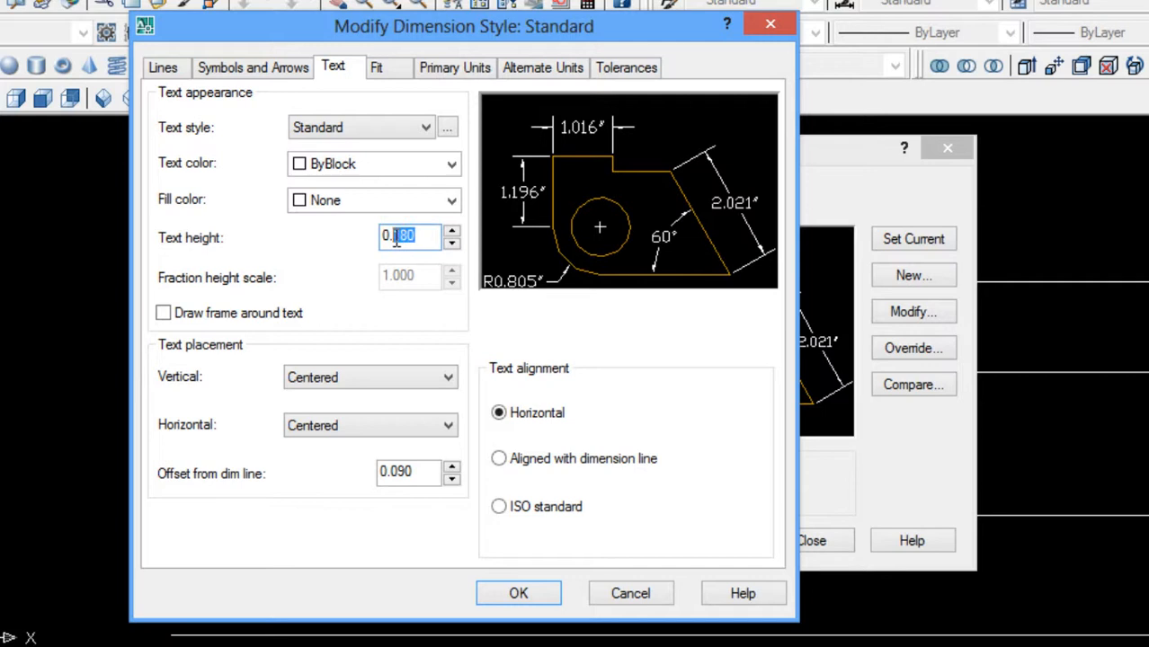
text(25)
click(490, 595)
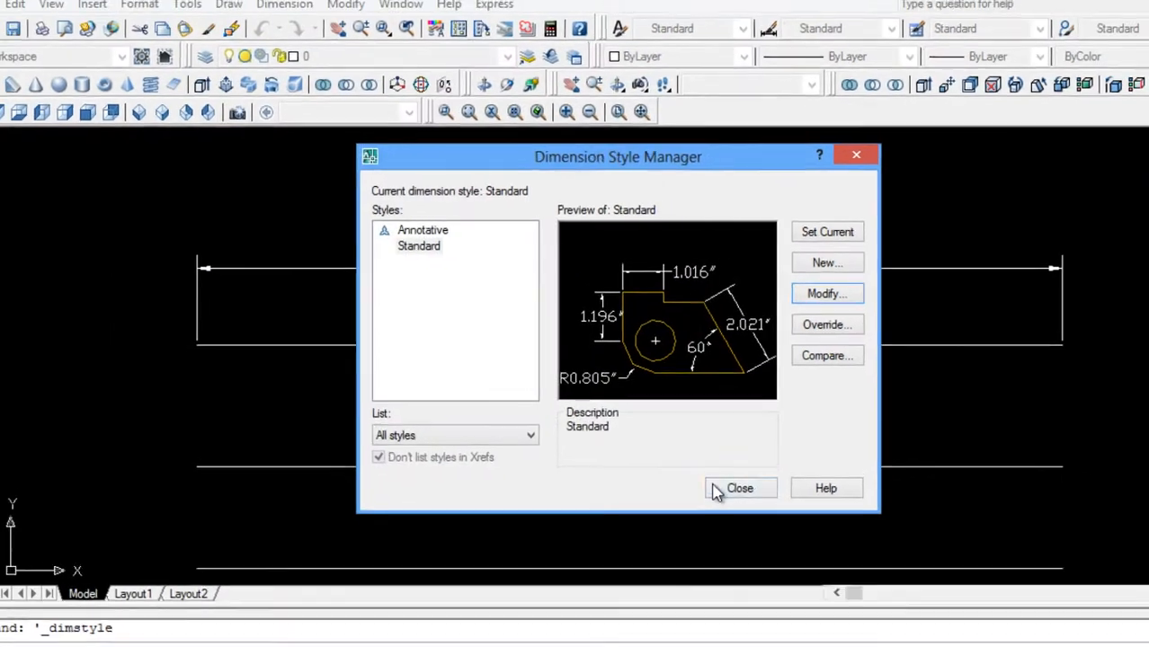
click(739, 492)
scroll(542, 354, down, 5)
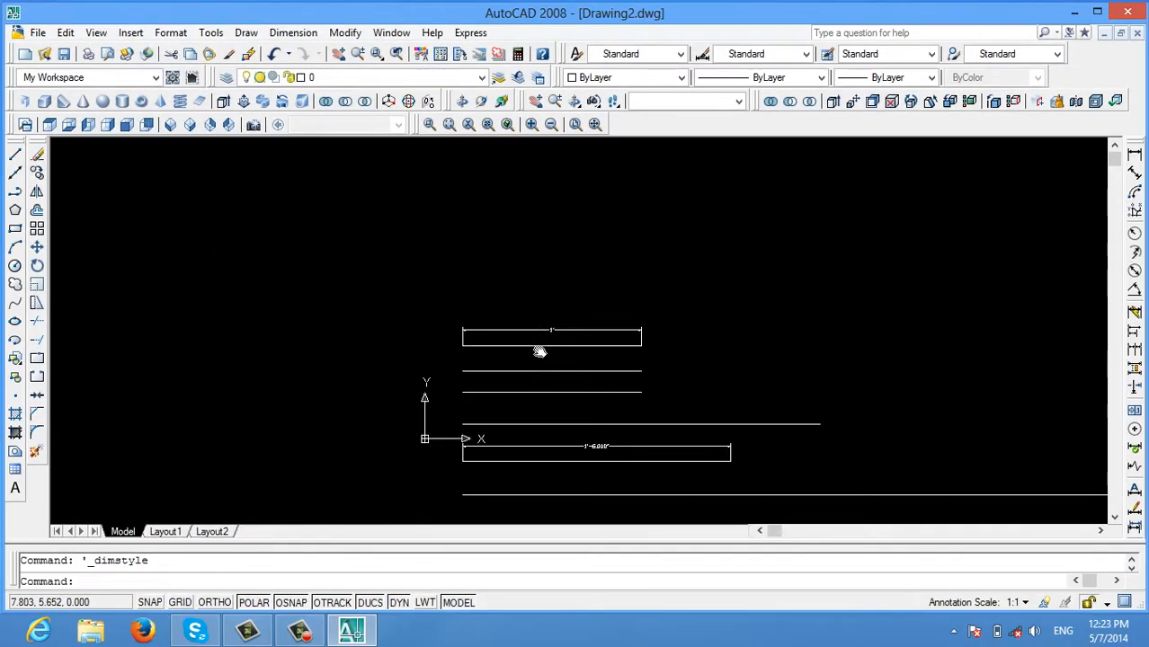
middle_drag(540, 352, 515, 264)
scroll(526, 282, up, 2)
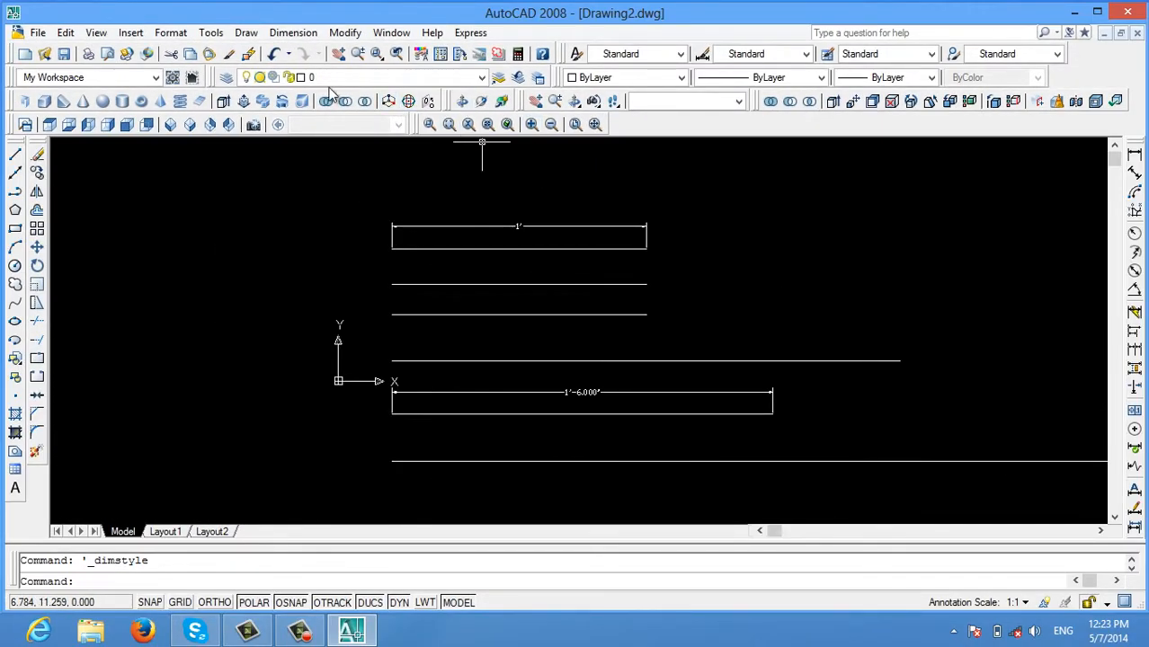
Set the Standard dimension style's text height to 0.5.
click(177, 34)
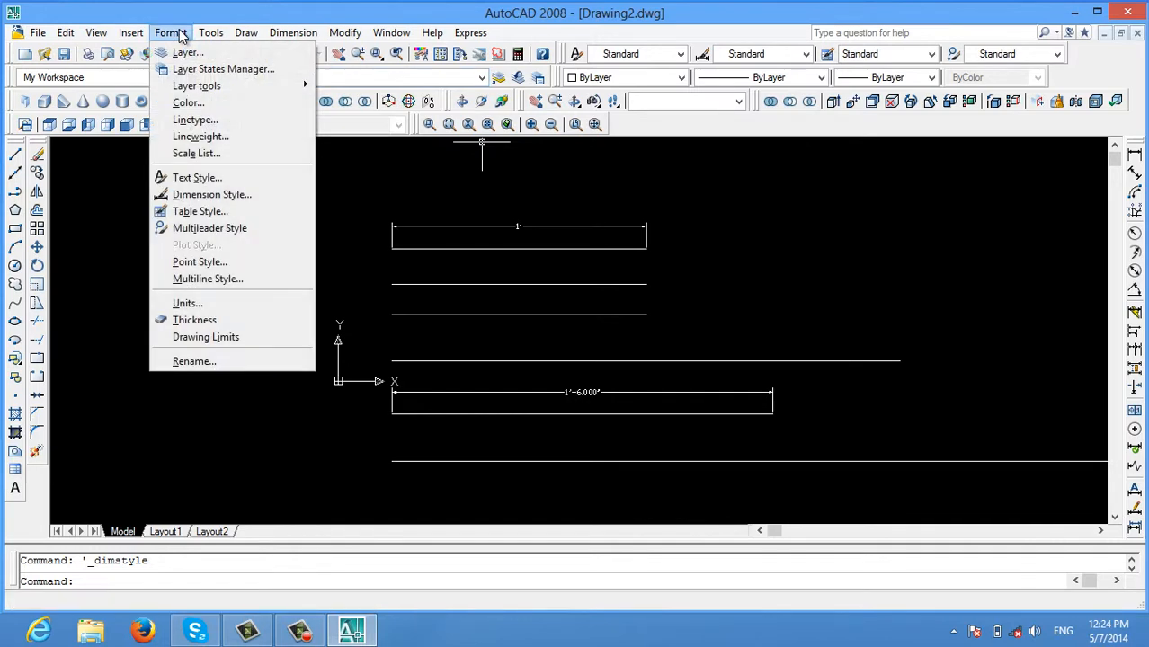
click(226, 194)
click(750, 278)
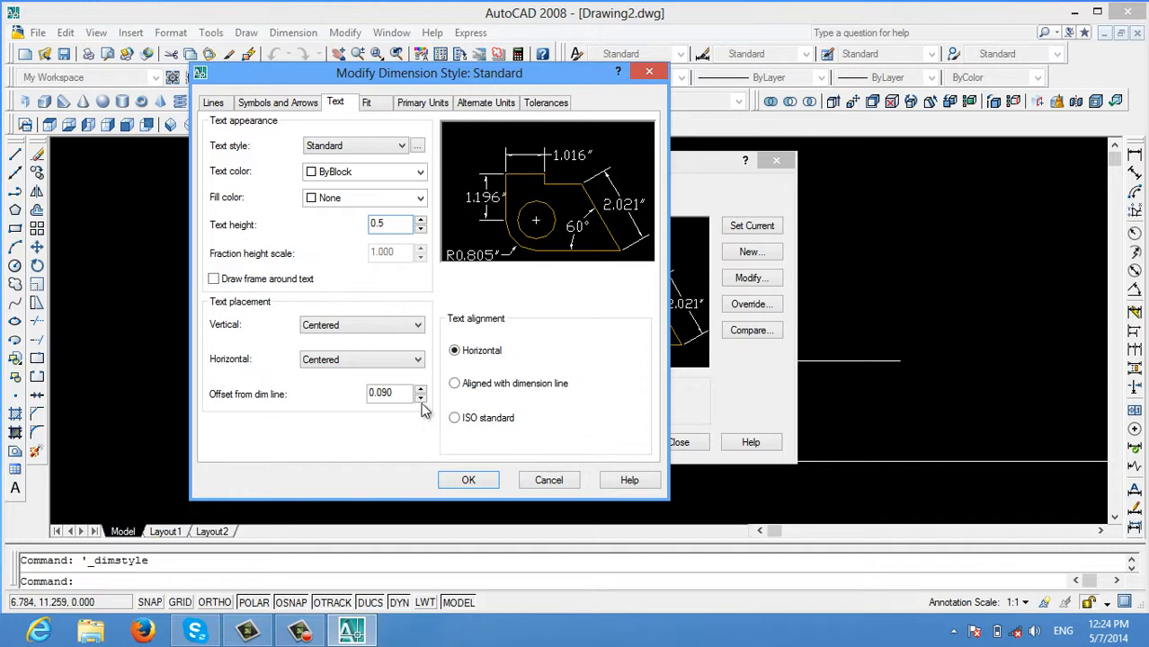
click(469, 480)
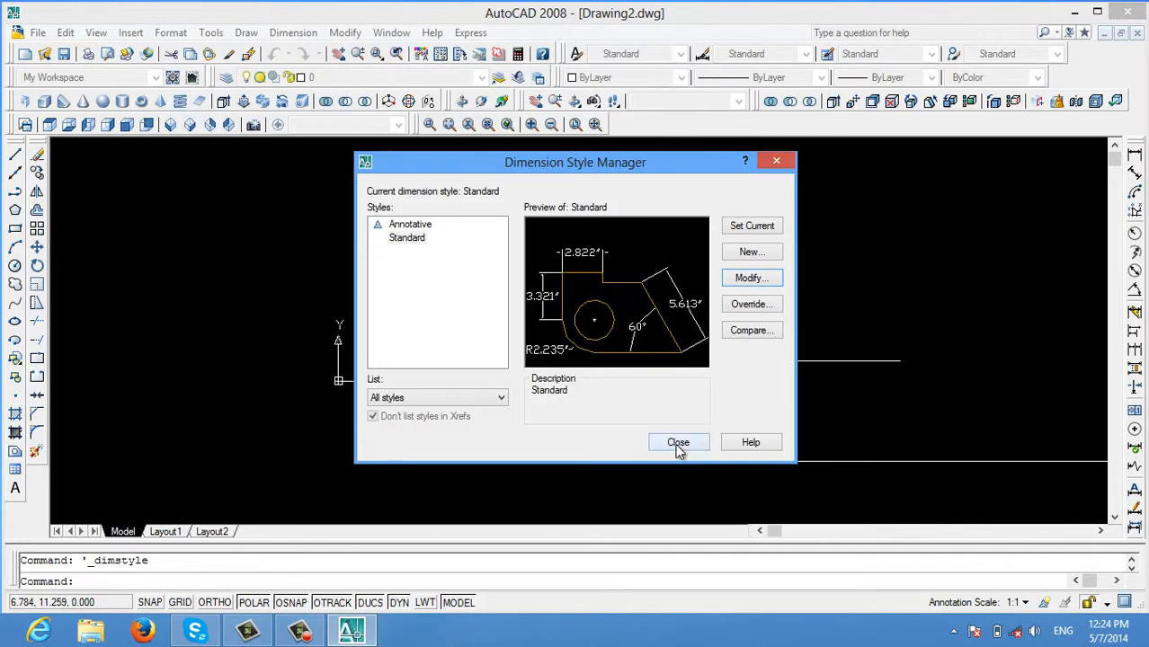
click(678, 443)
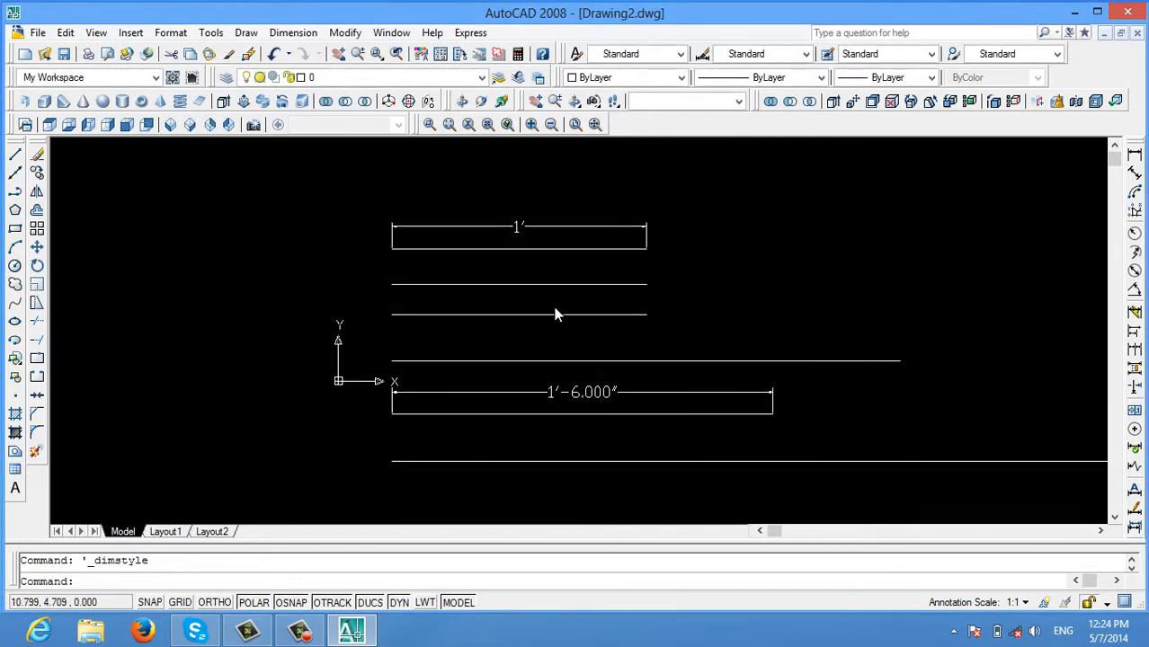
scroll(600, 394, up, 2)
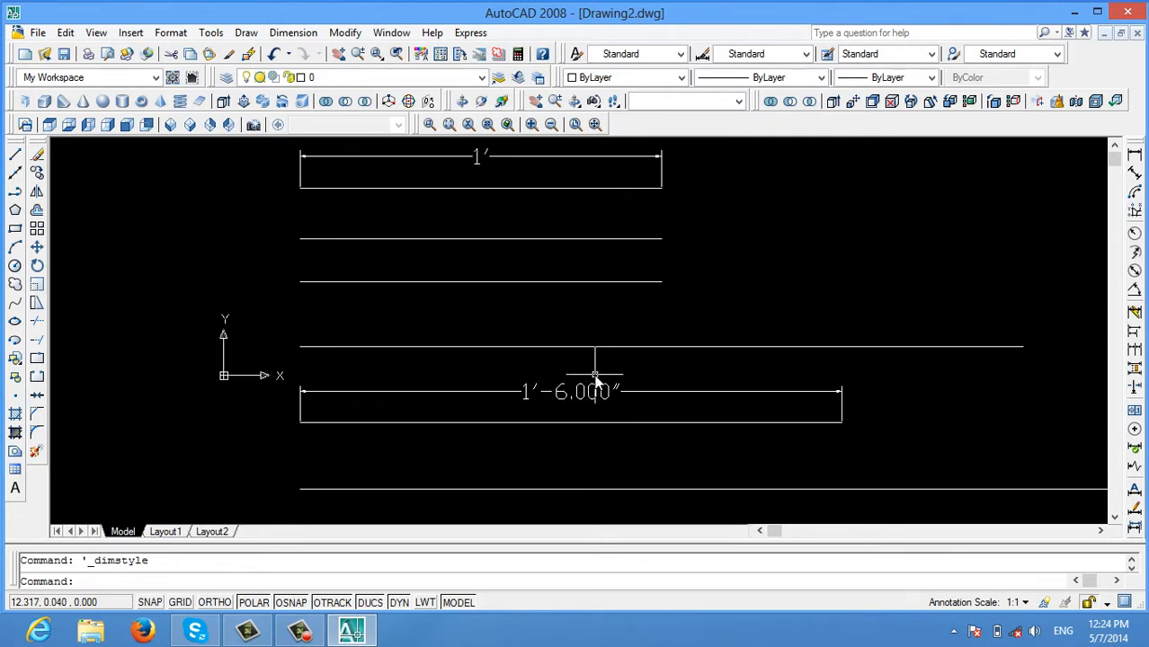
scroll(597, 369, down, 2)
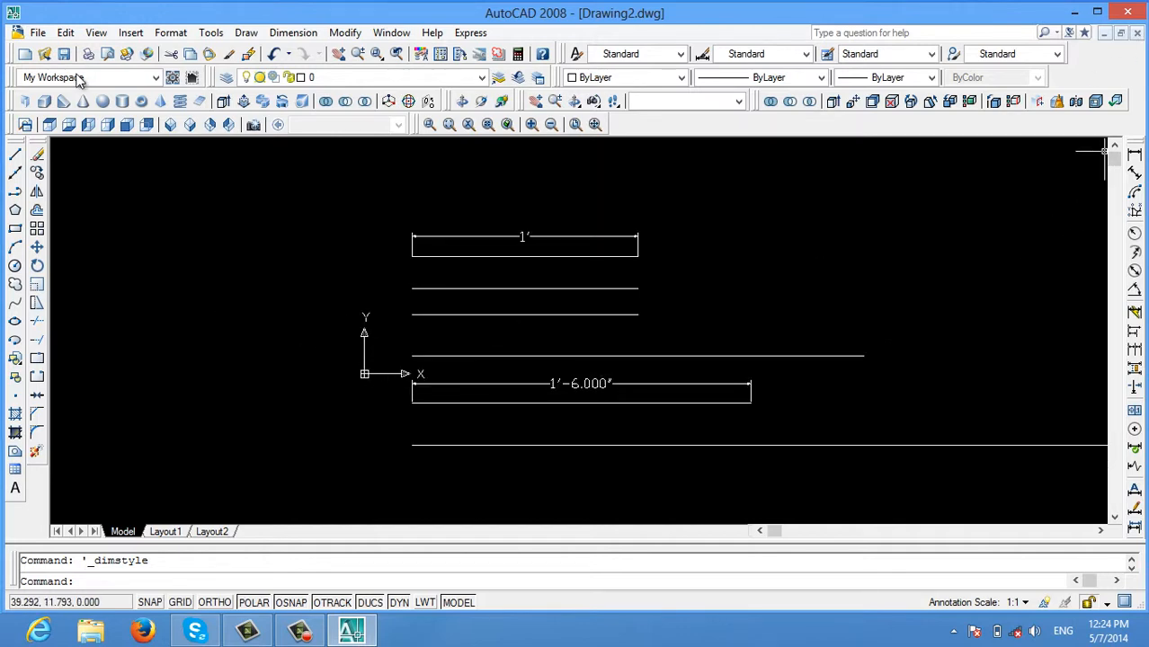
Start a new metric drawing with no template and check its drawing units.
click(39, 34)
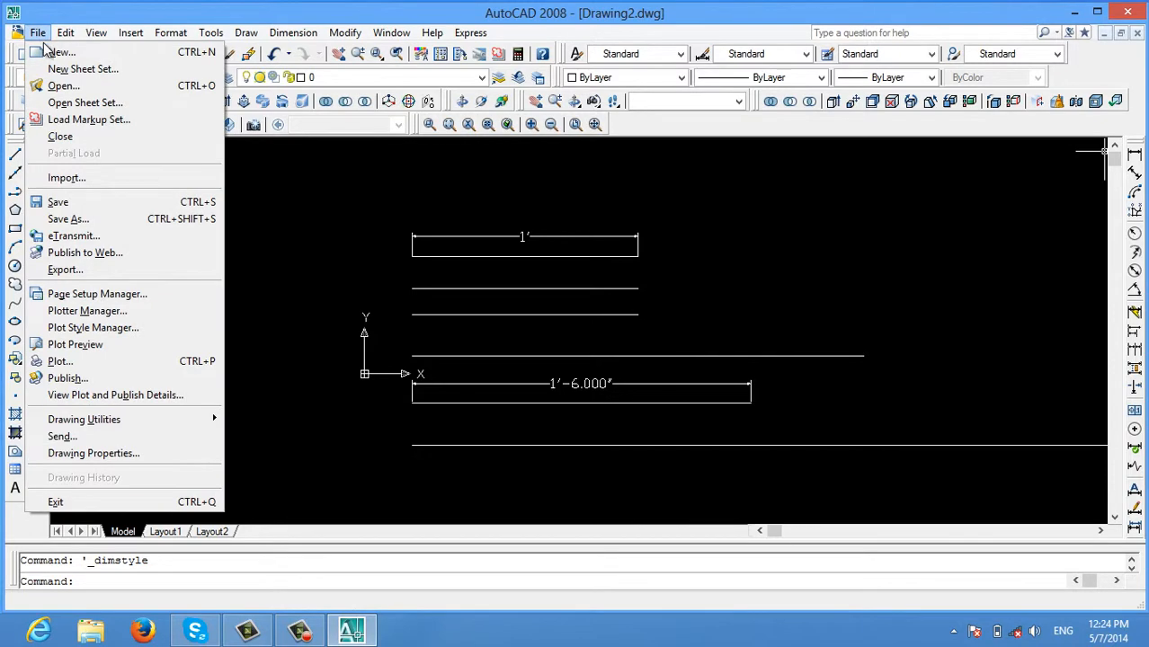
click(56, 52)
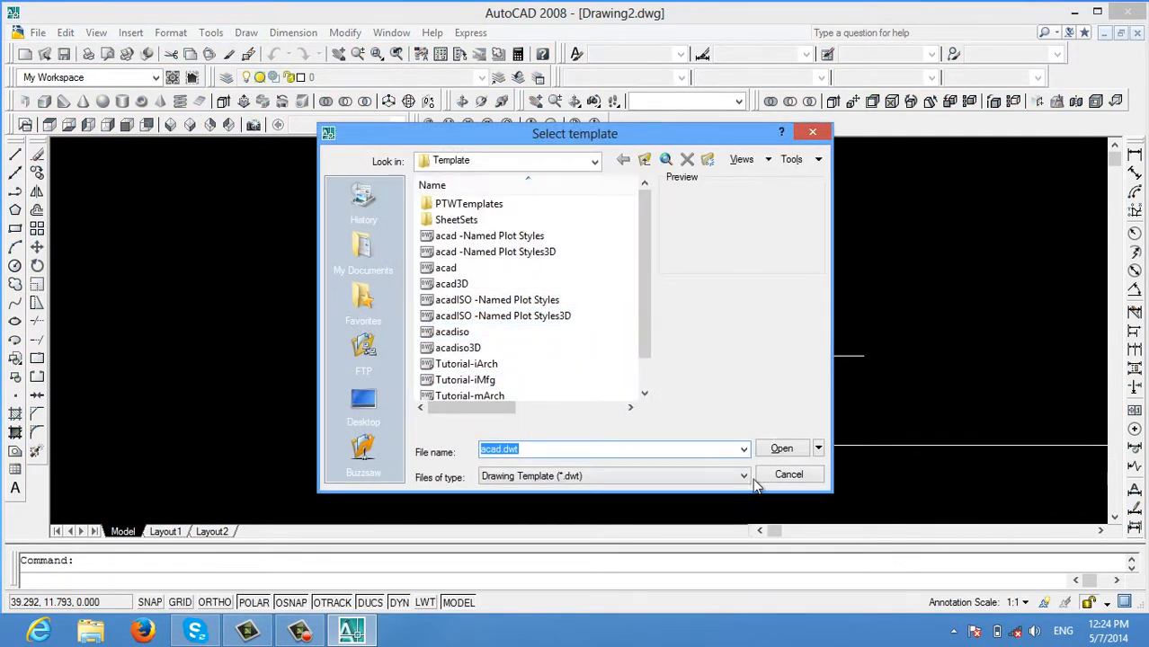
click(818, 447)
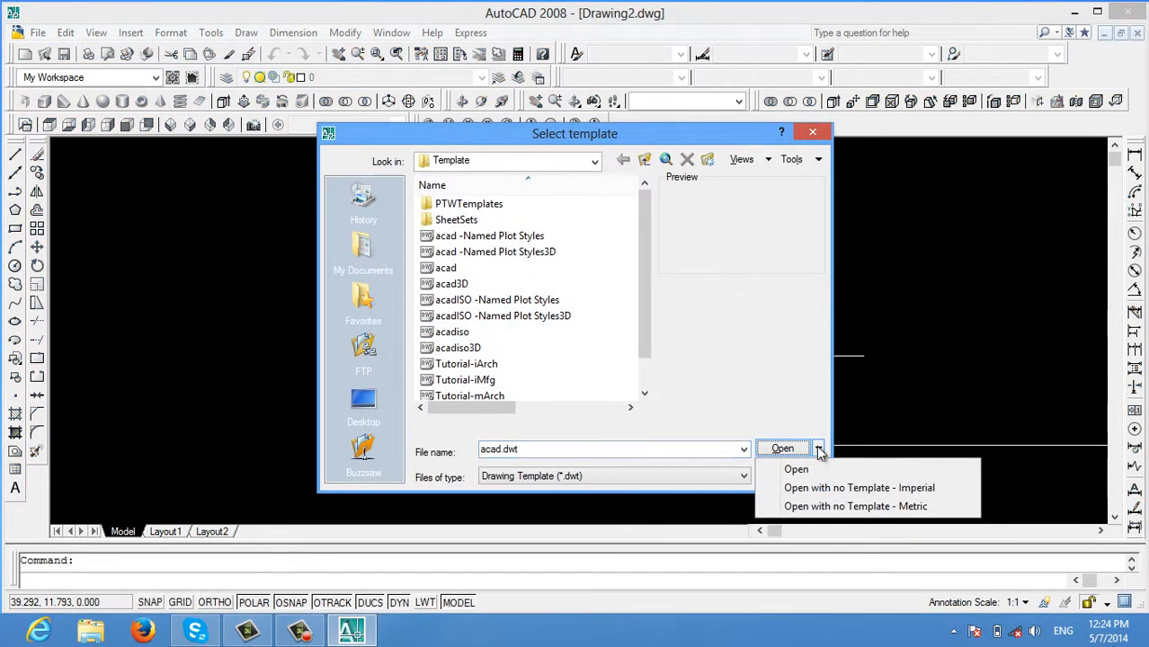
click(839, 508)
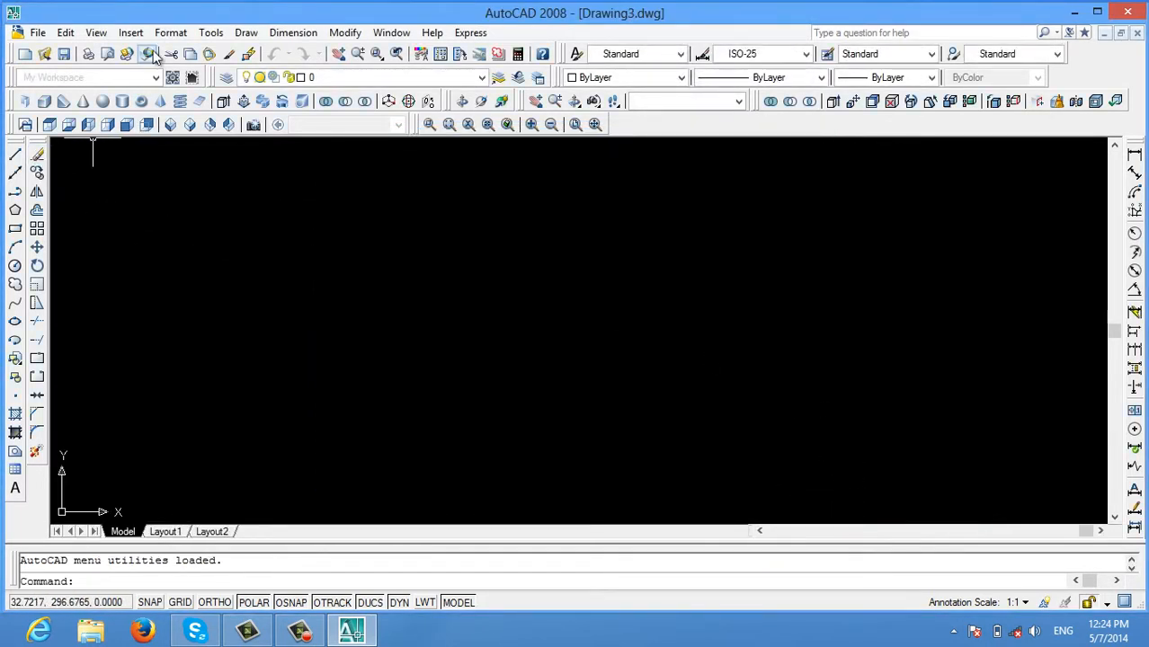
click(170, 32)
click(219, 302)
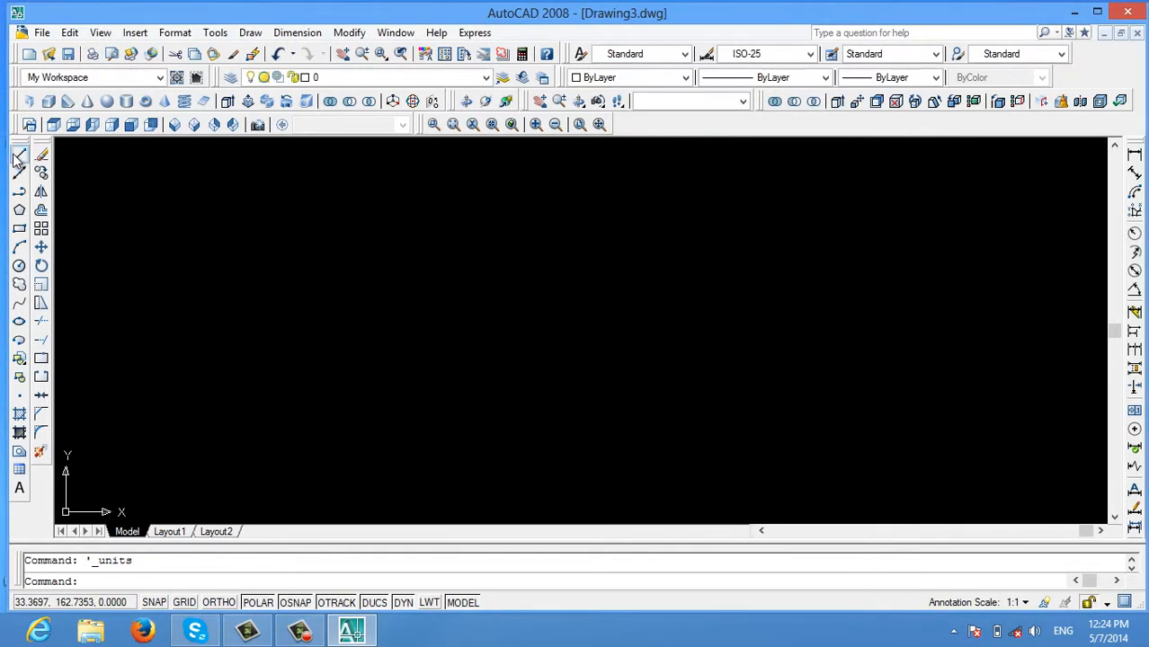
Draw a horizontal line 25 units long from a point in the upper part of the new drawing.
click(19, 155)
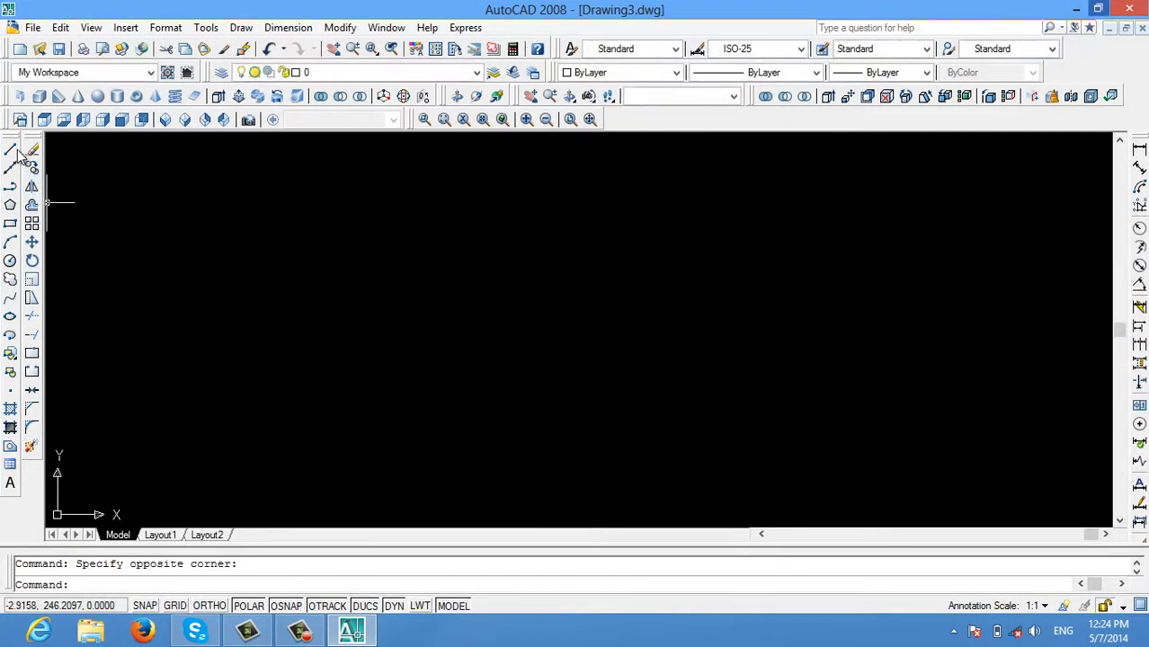
click(19, 156)
click(224, 260)
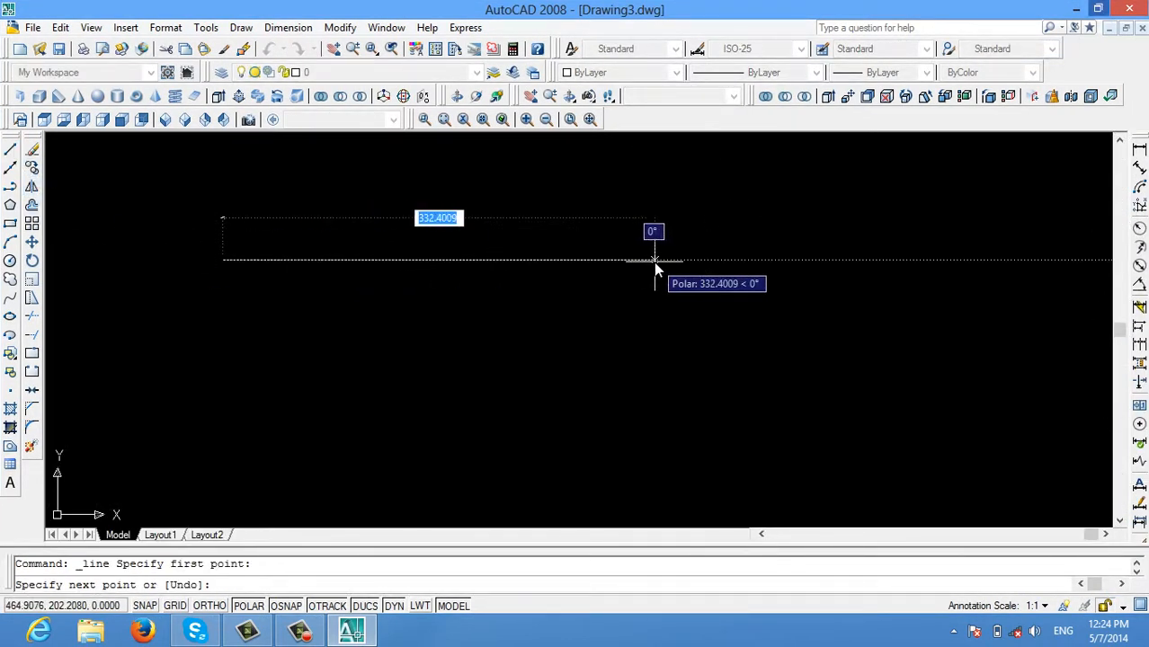
scroll(654, 262, down, 2)
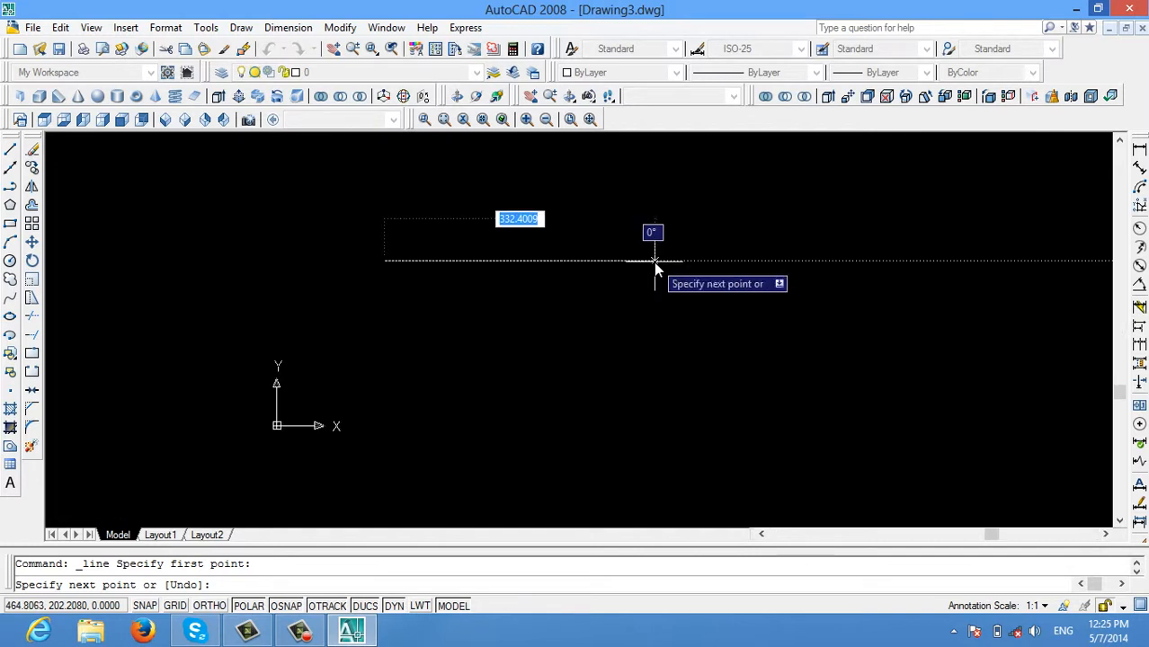
text(25)
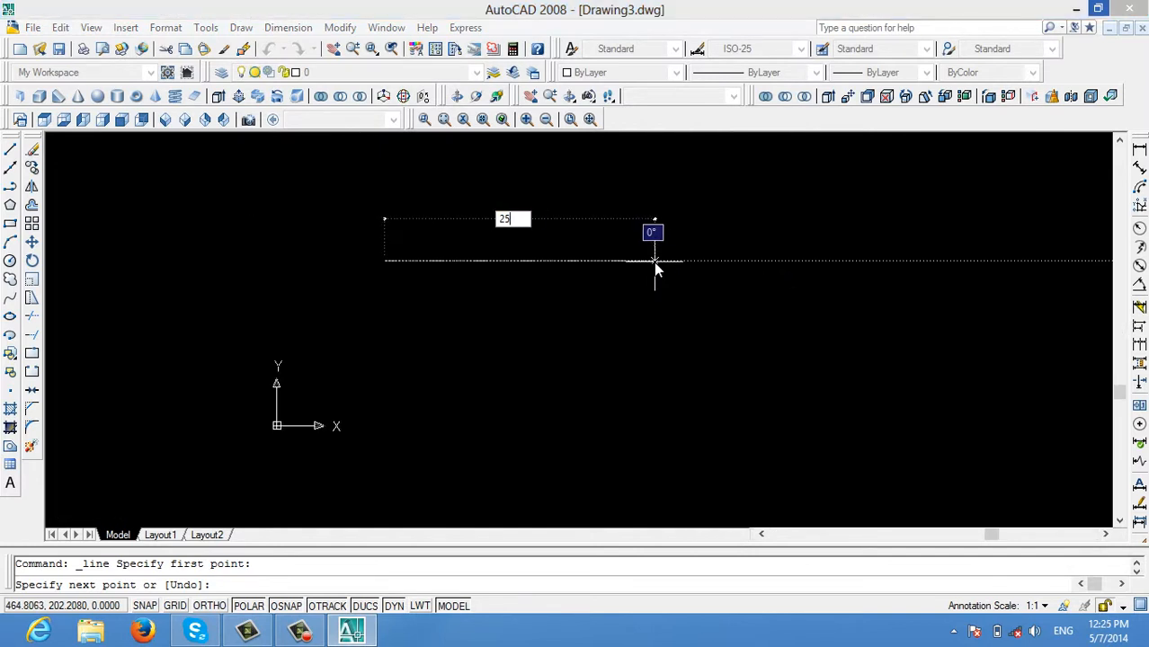
key(Return)
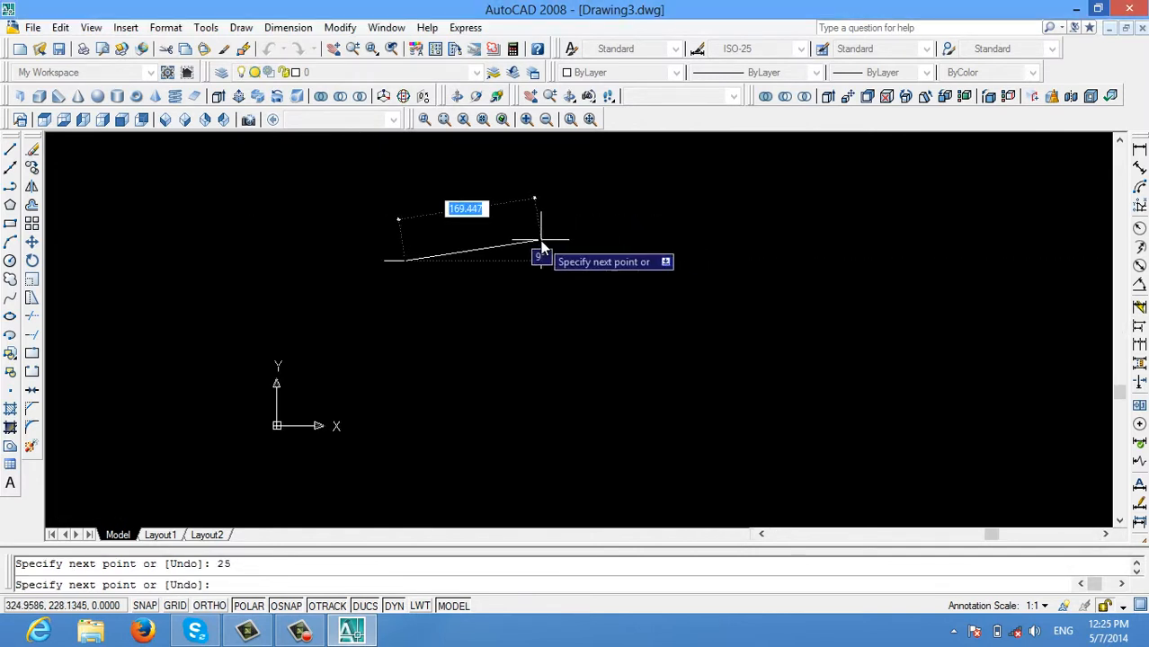
key(Escape)
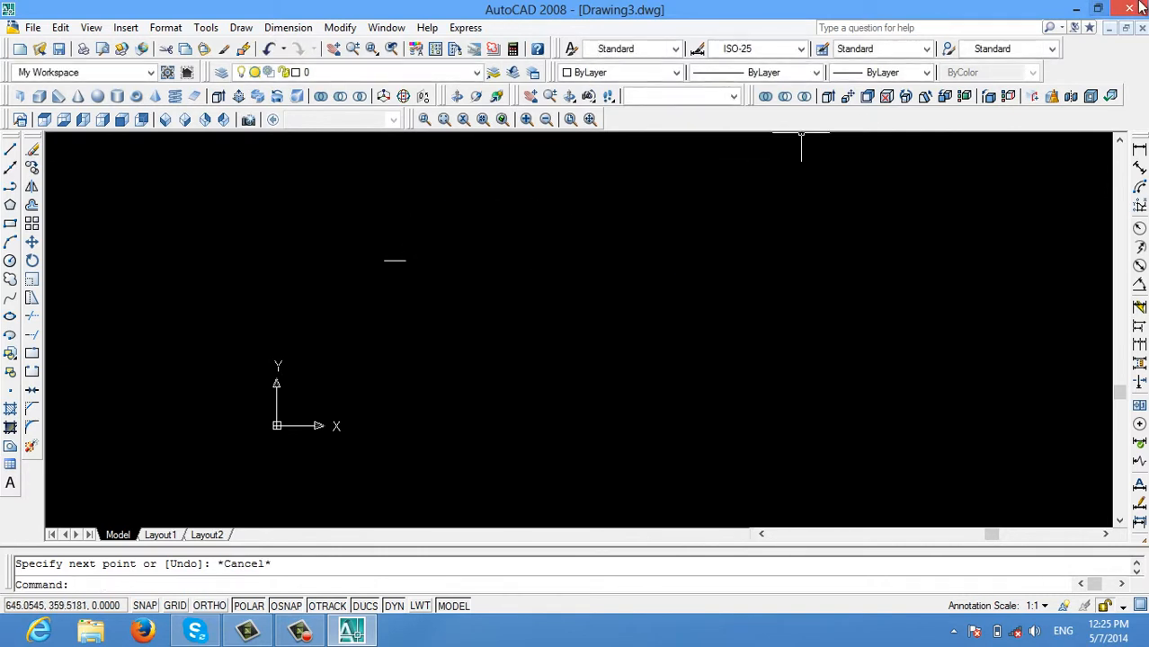
scroll(350, 260, up, 5)
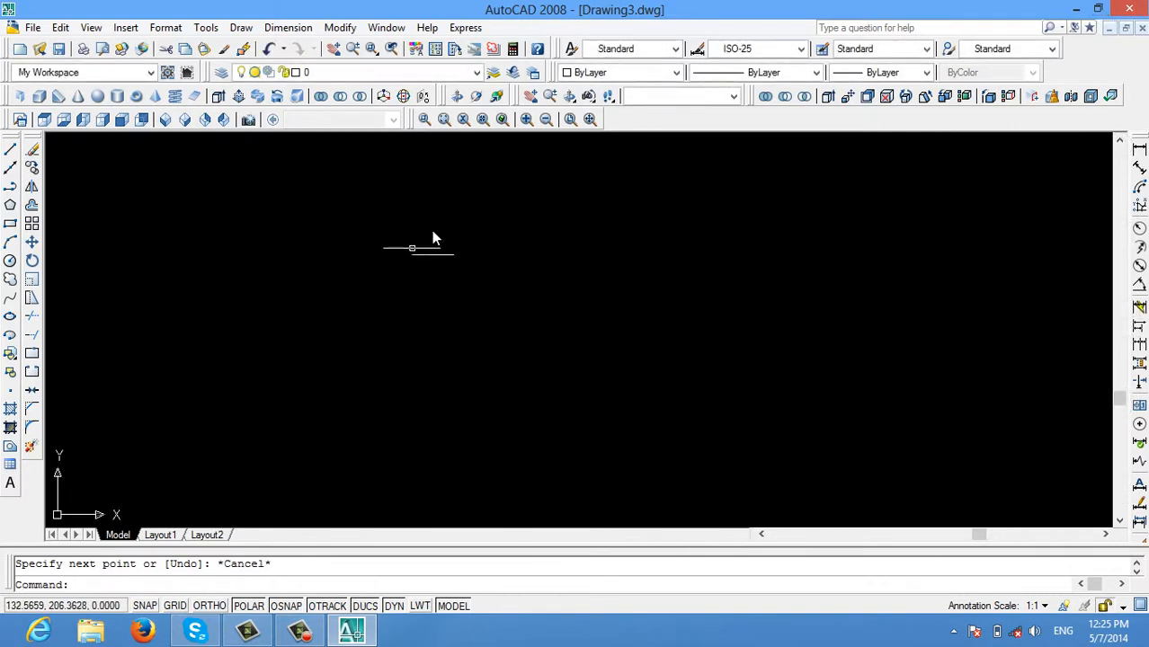
middle_drag(431, 256, 471, 327)
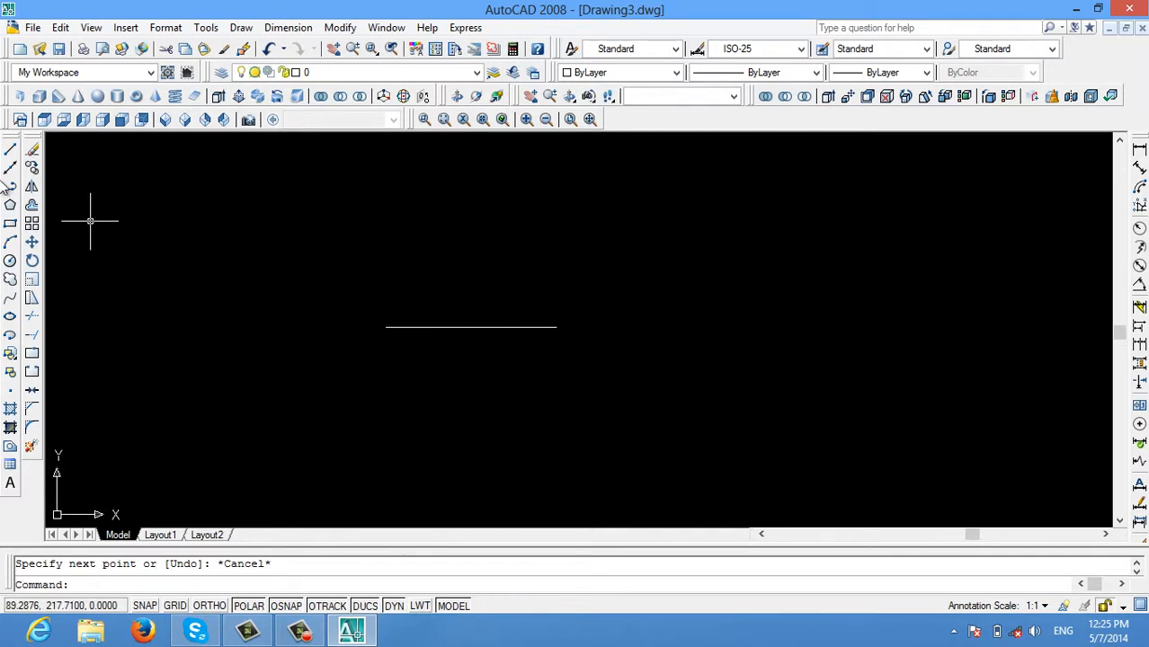
Set the ISO-25 dimension style's primary unit format for linear dimensions to Engineering.
click(162, 27)
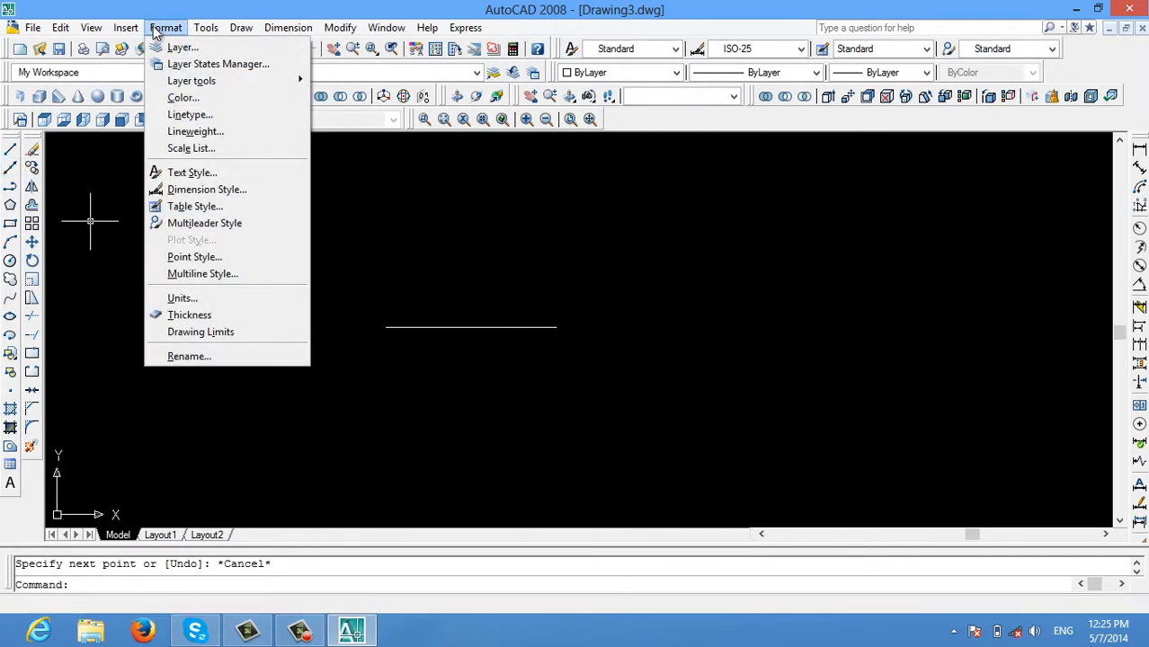
mouse_move(130, 27)
click(170, 16)
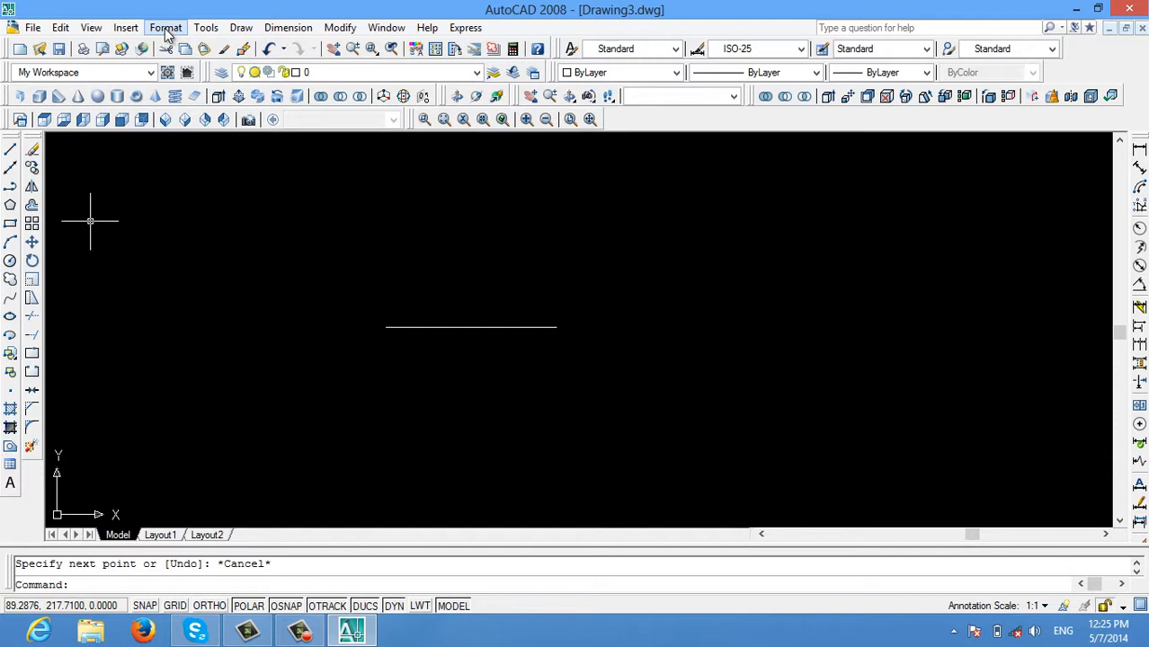
click(166, 28)
click(218, 190)
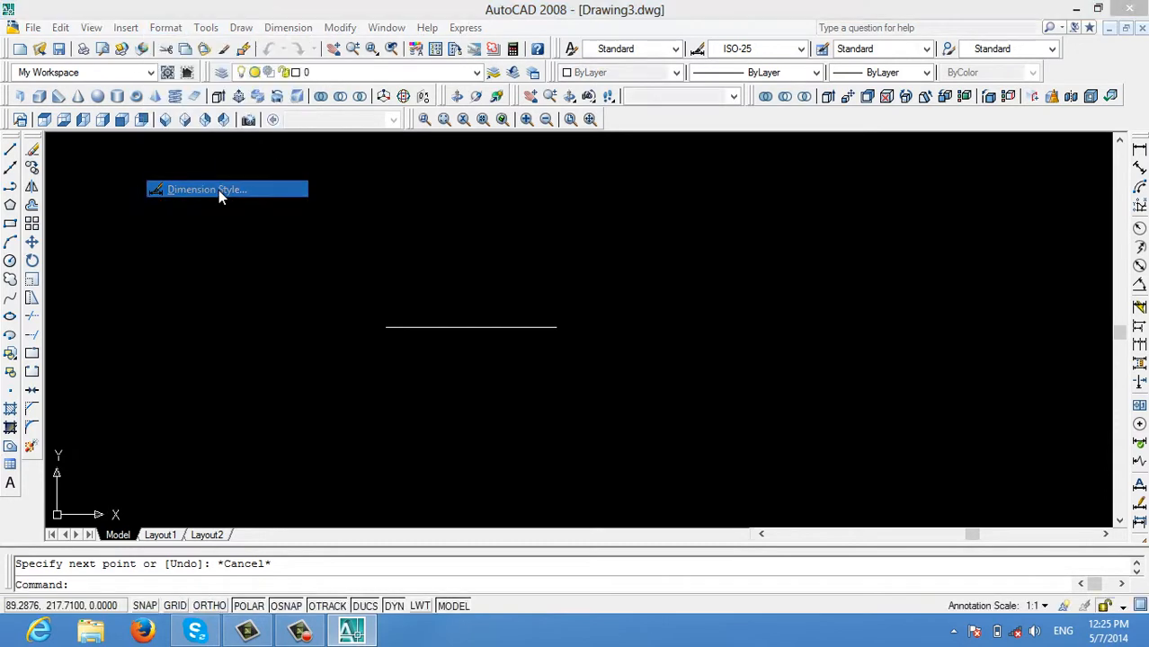
click(762, 286)
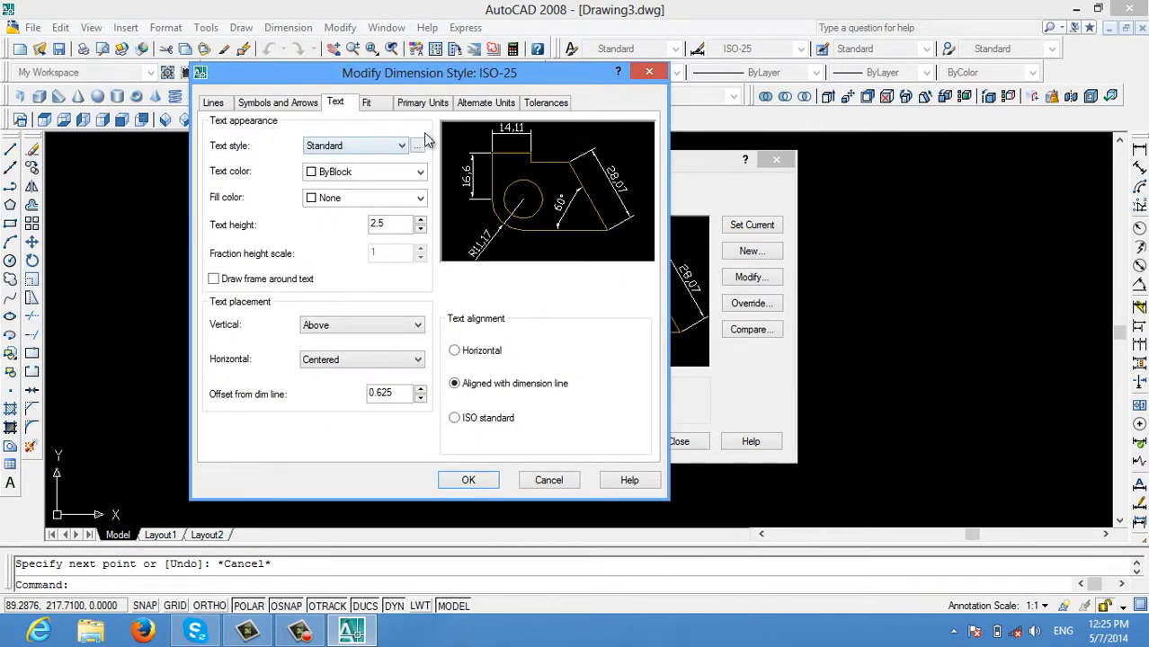
click(422, 104)
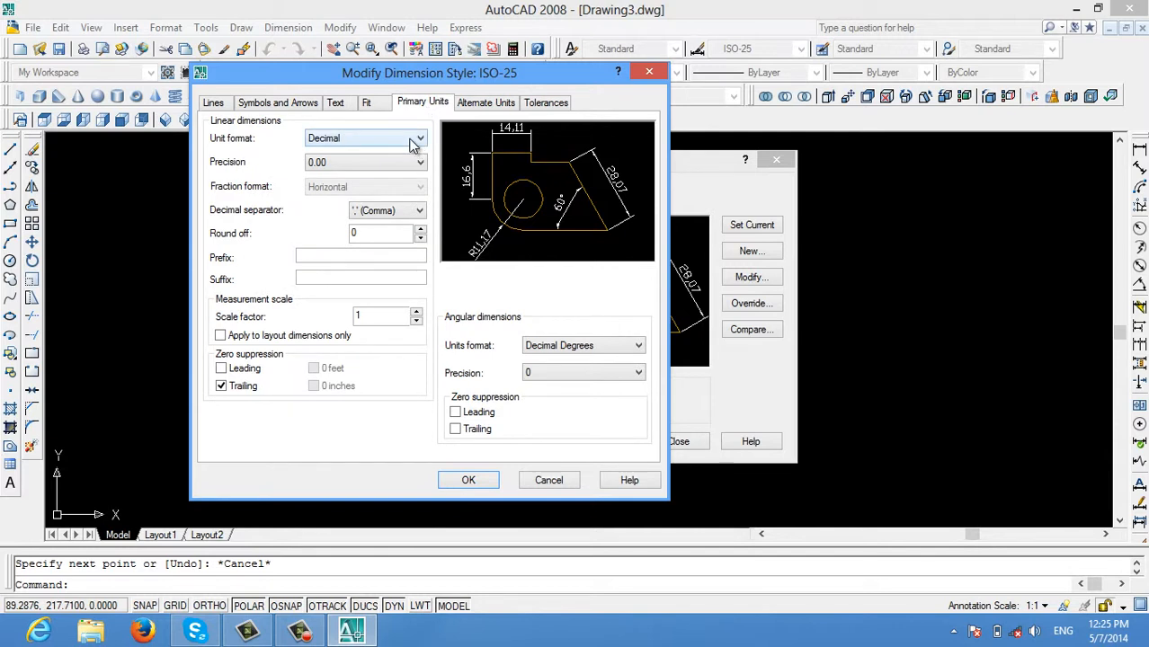
click(412, 142)
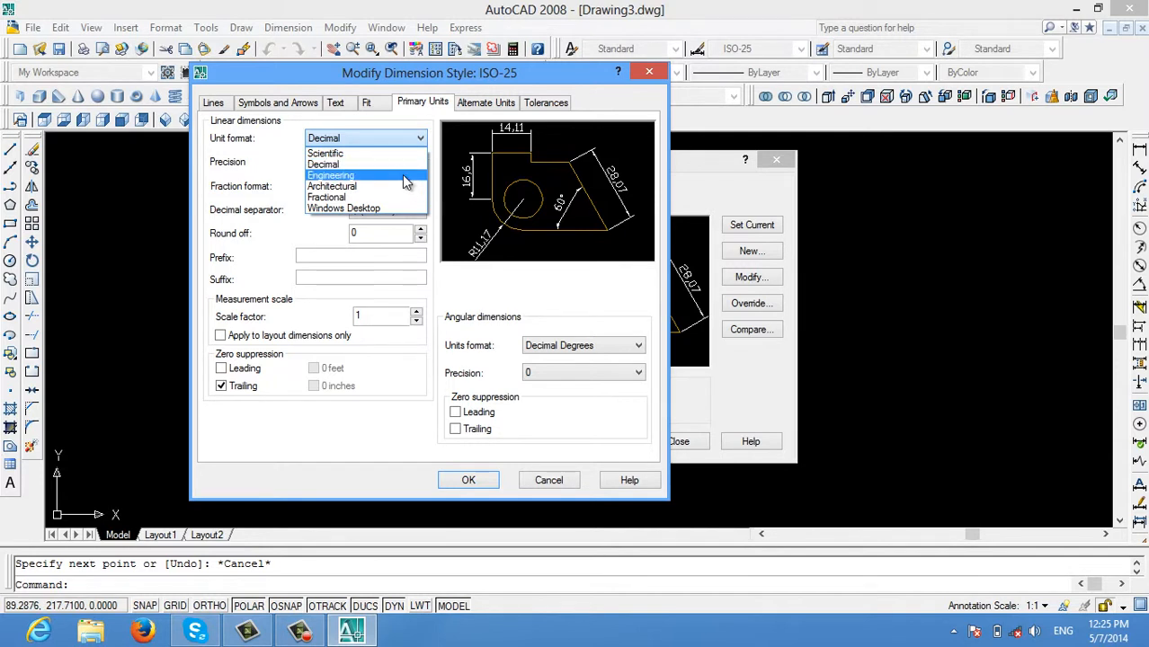
click(402, 176)
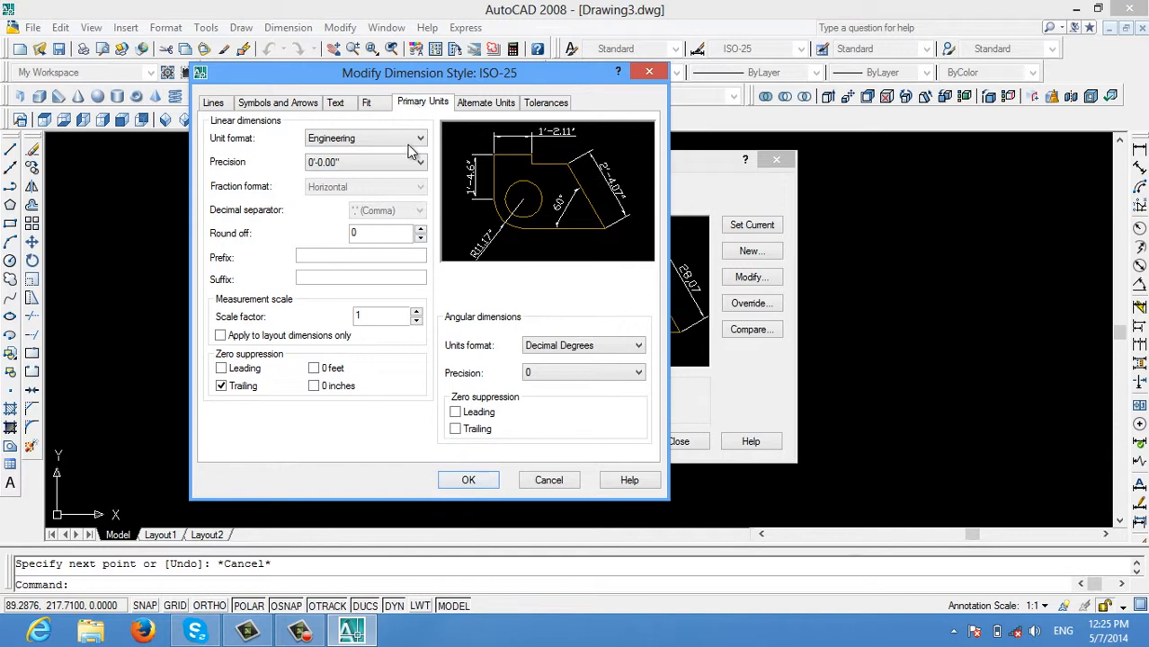
click(478, 481)
click(674, 441)
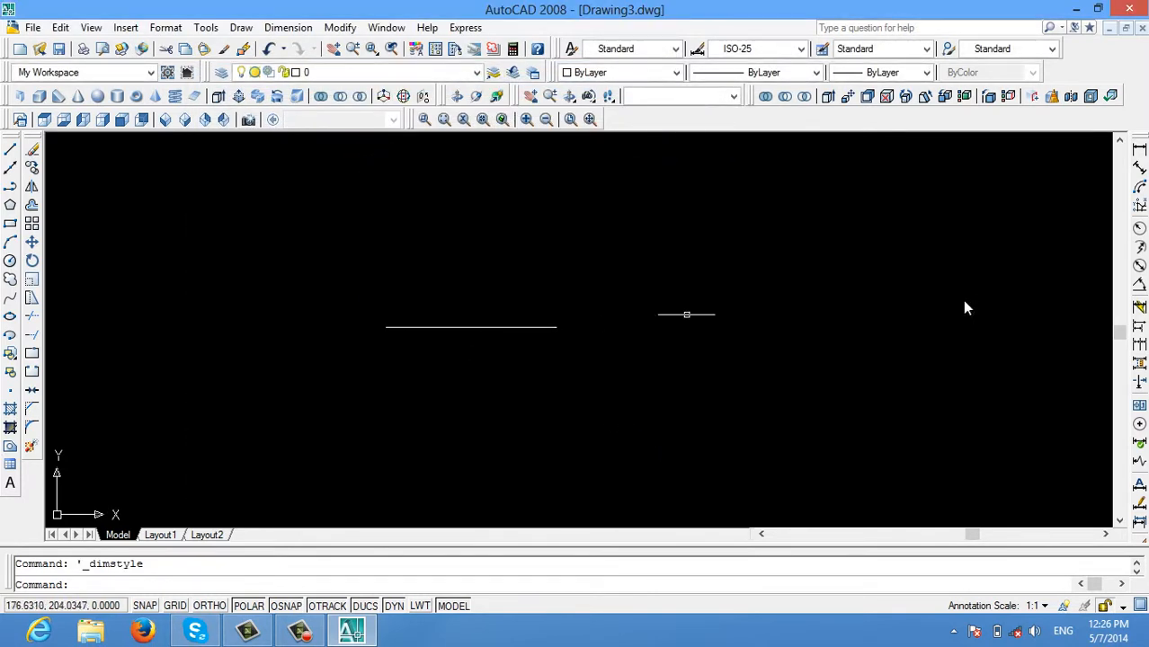
Add a linear dimension between the two ends of the horizontal line, placing it just above the line.
click(1139, 149)
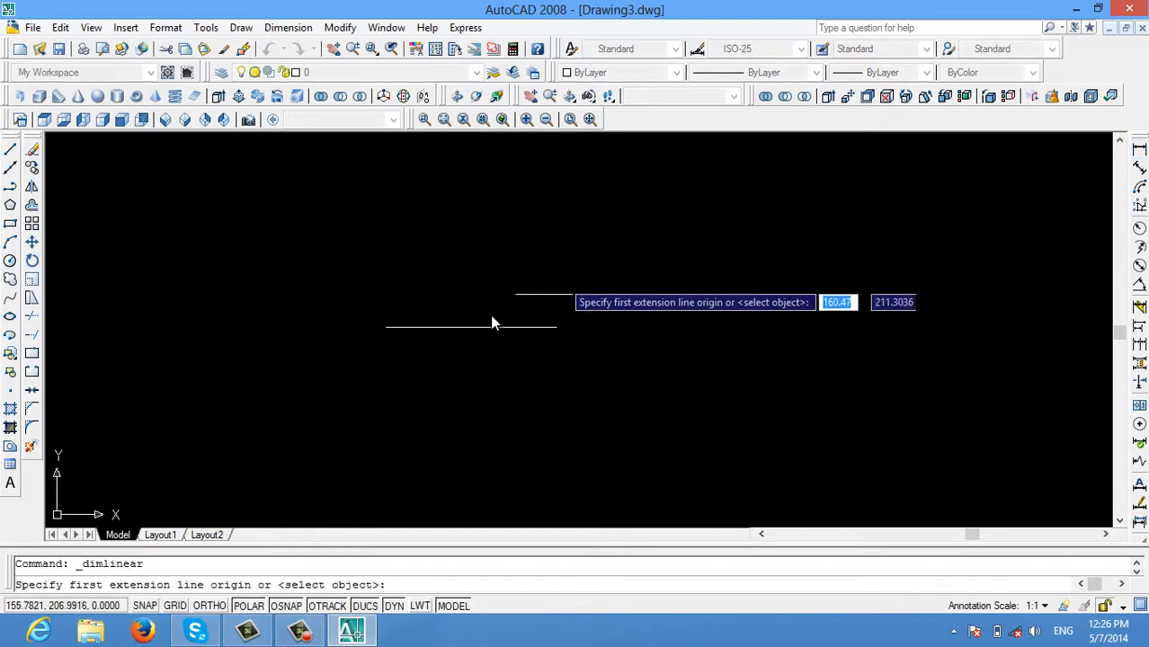
click(384, 327)
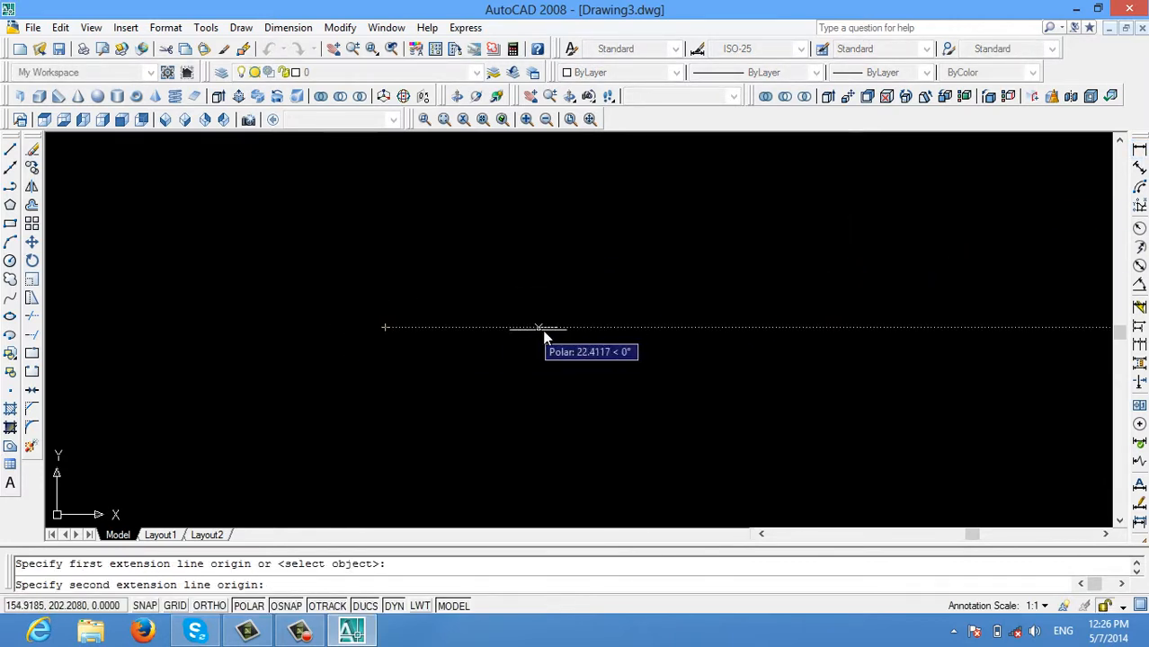
click(556, 327)
click(529, 303)
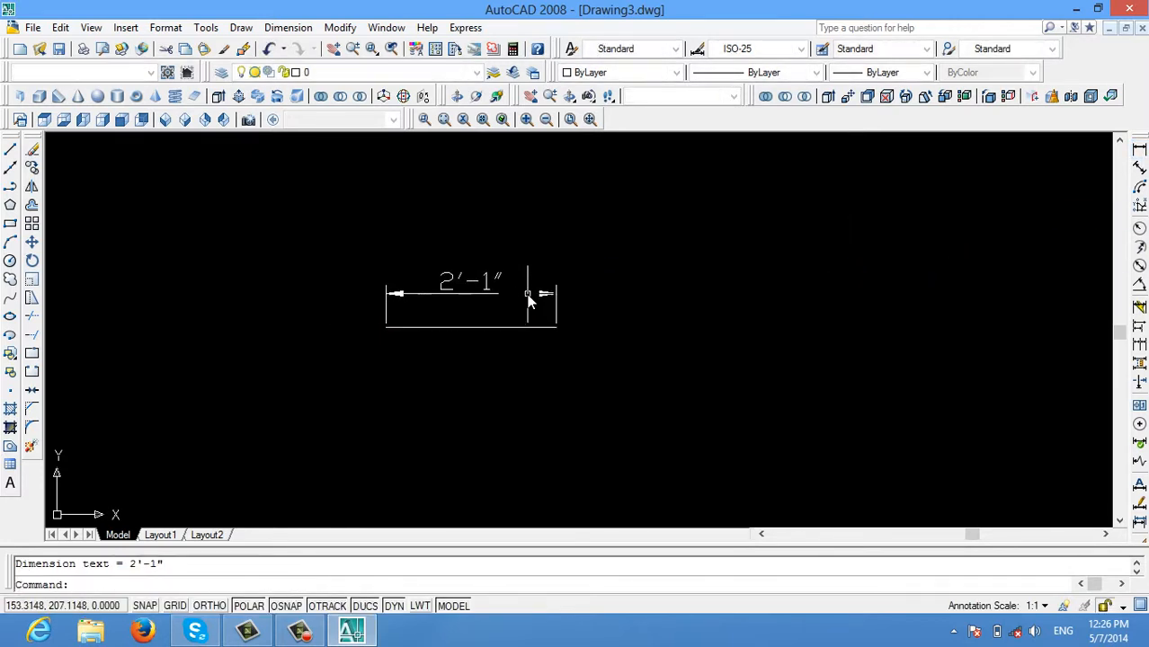
scroll(464, 329, up, 3)
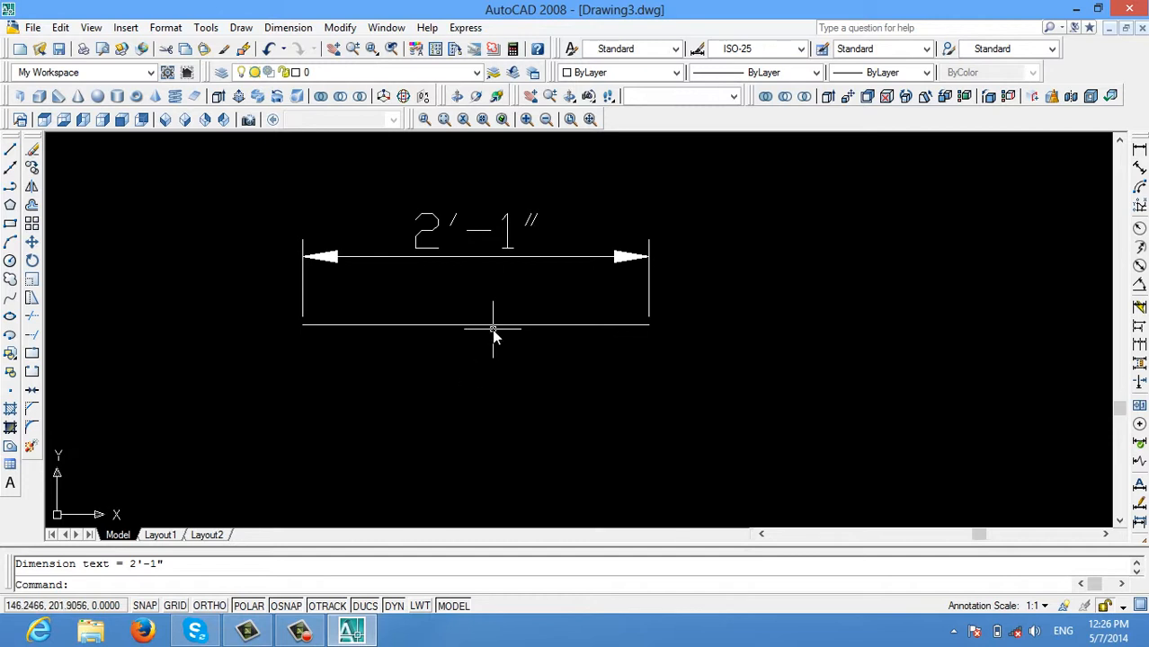
scroll(487, 333, down, 2)
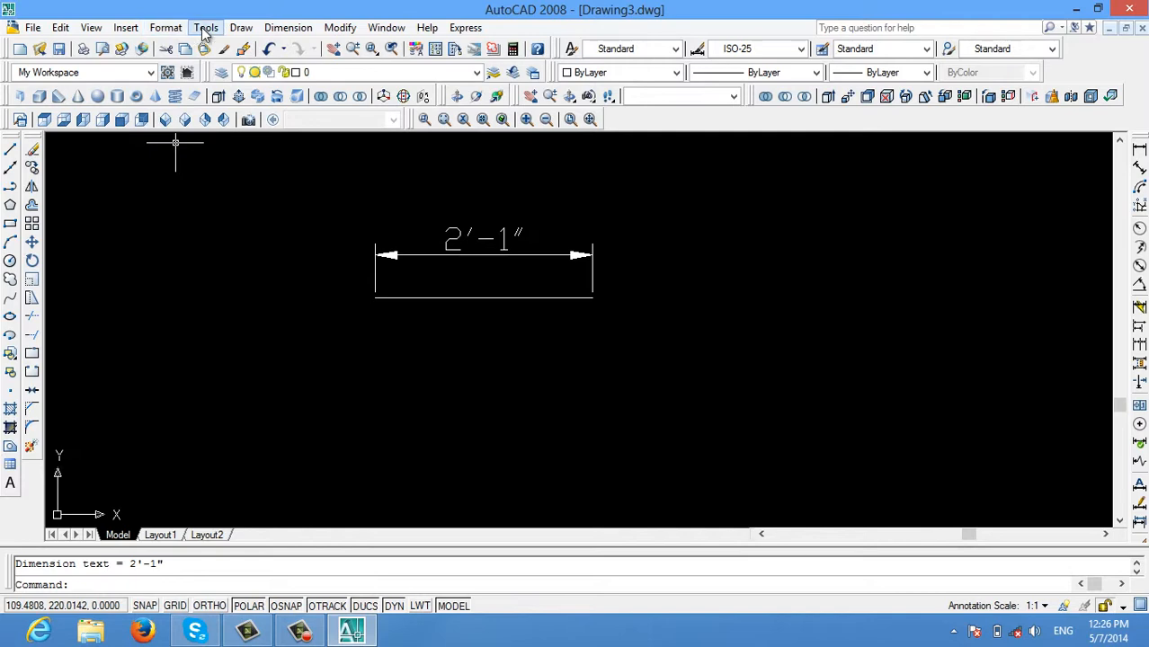
Set the drawing units' insertion scale to Centimeters.
click(165, 28)
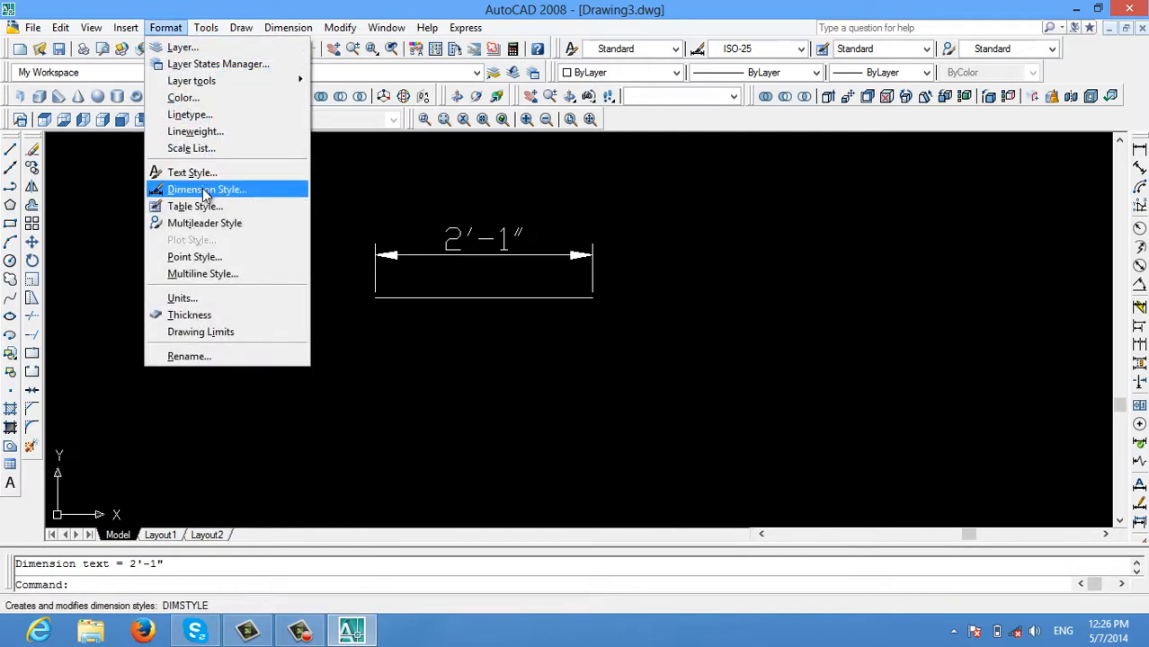
click(185, 297)
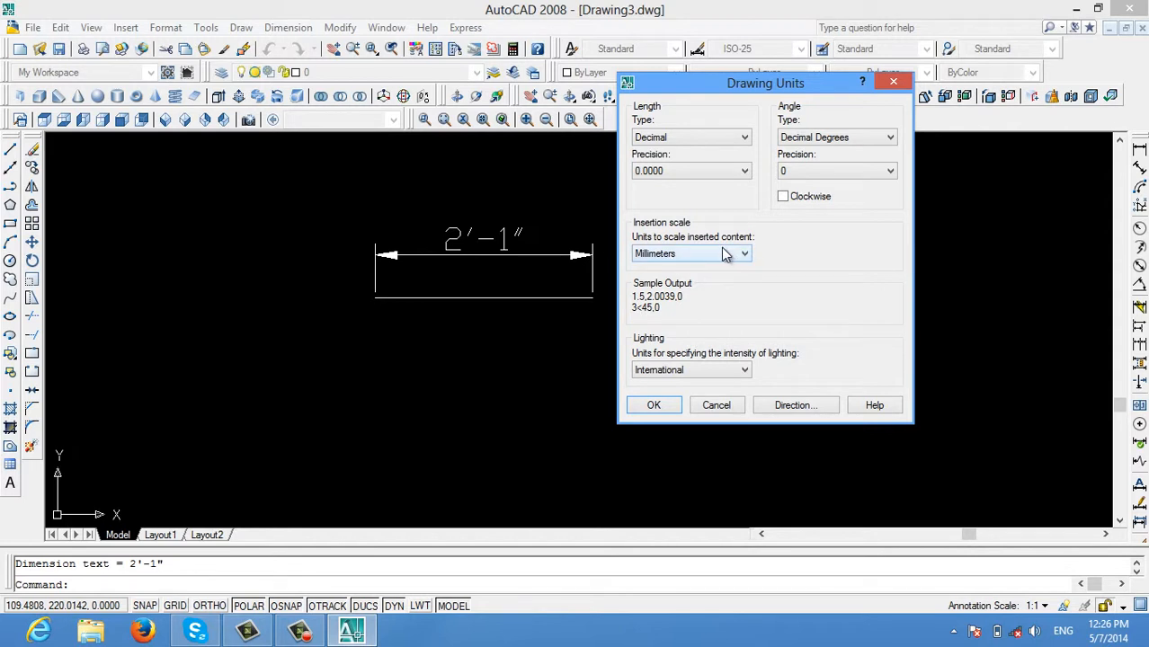
click(686, 254)
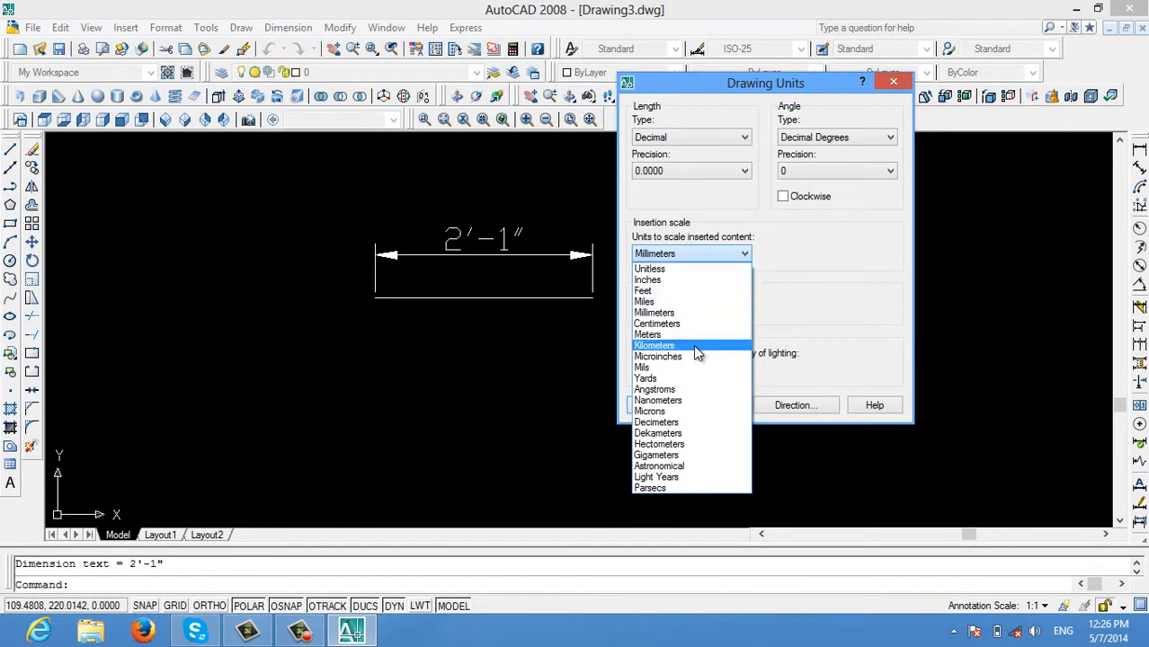
click(705, 325)
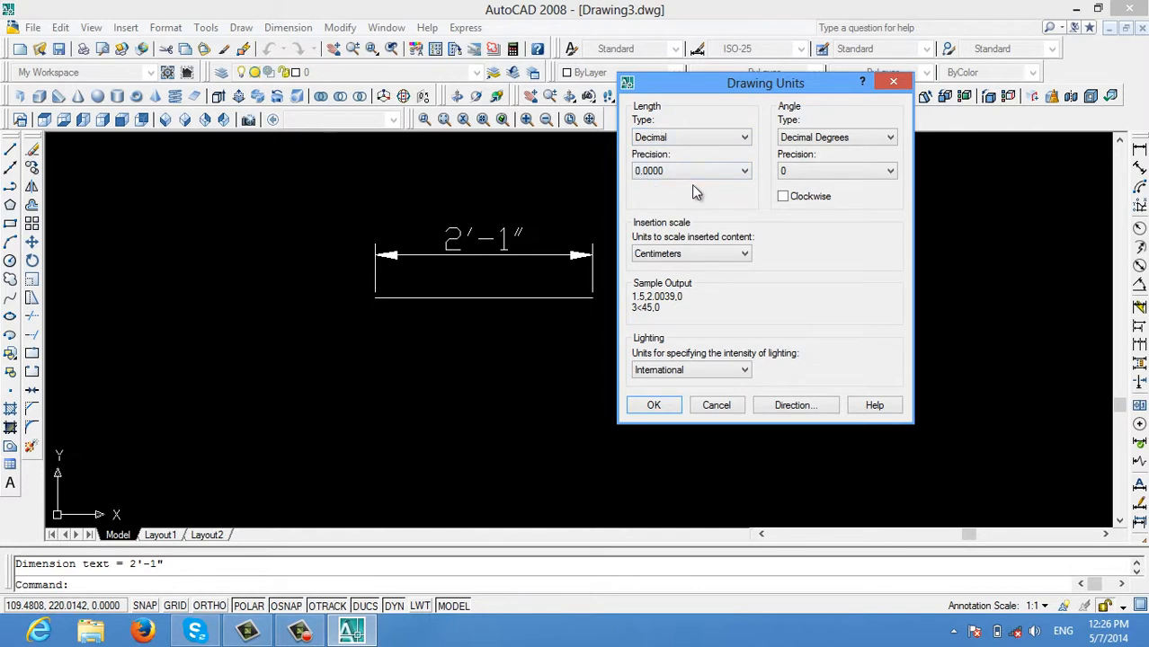
click(652, 407)
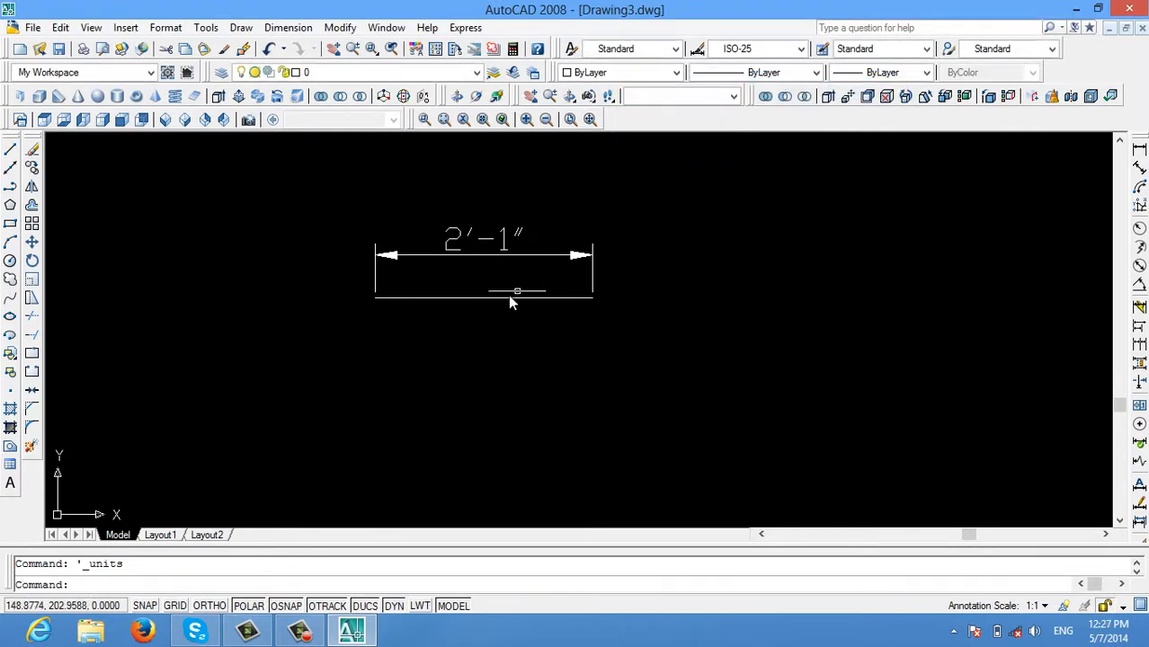
Draw a horizontal line 48 units long below the dimensioned line, starting roughly beneath its left end.
scroll(503, 333, up, 1)
mouse_move(505, 325)
middle_down()
mouse_move(529, 341)
mouse_move(551, 336)
middle_up()
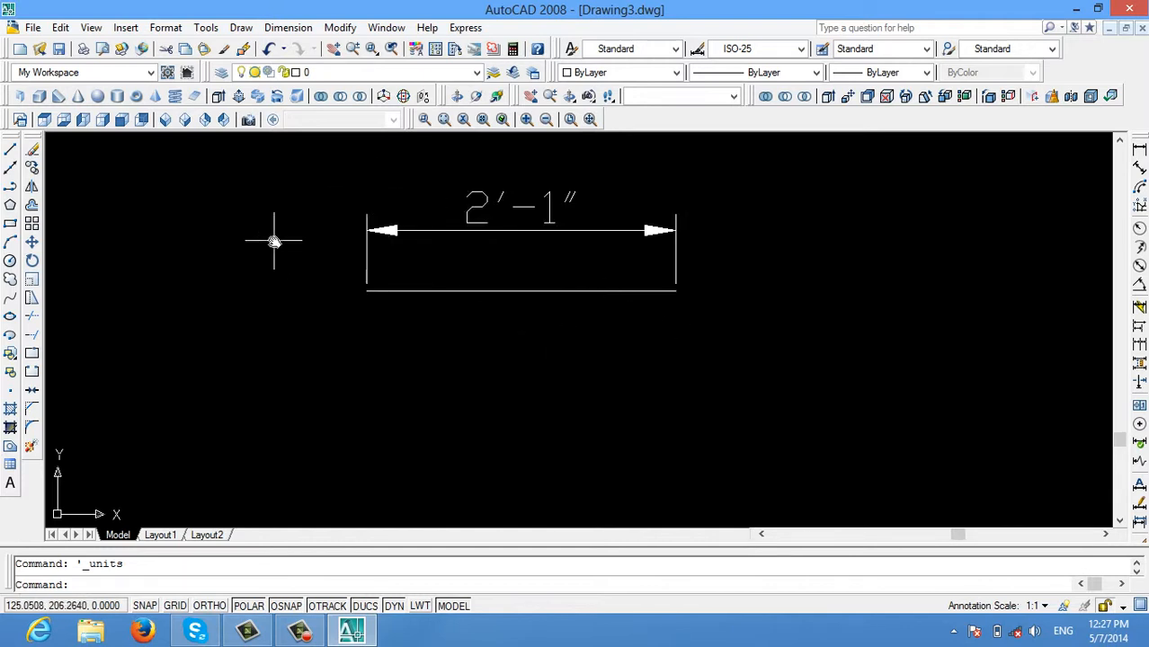
click(10, 149)
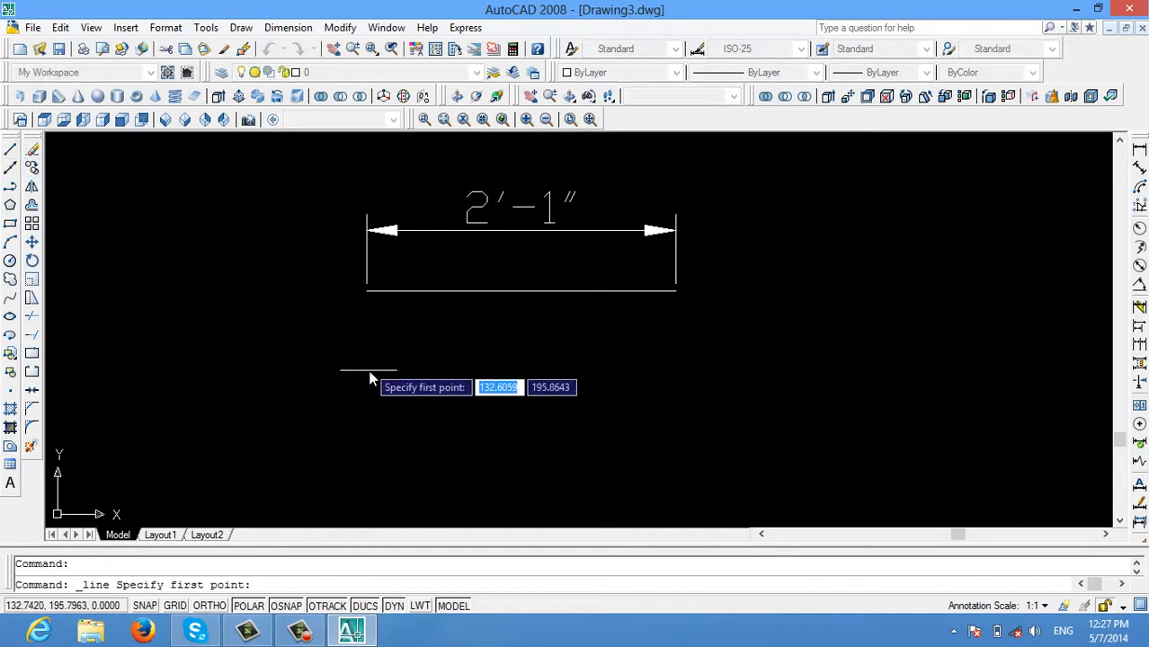
click(364, 417)
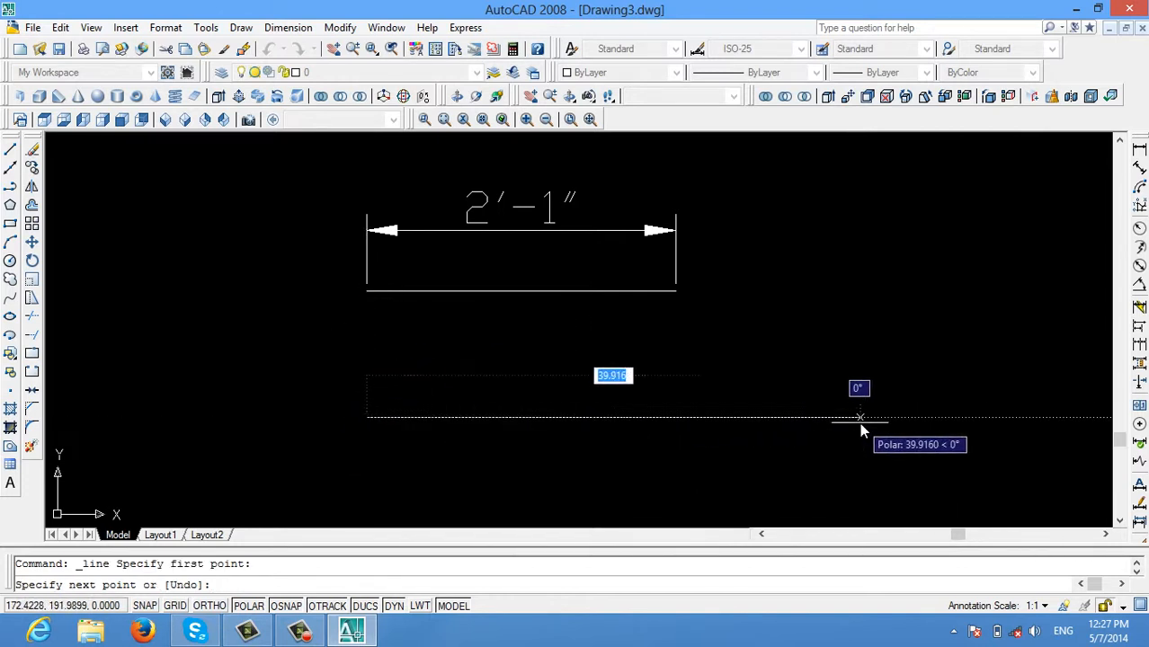
text(4)
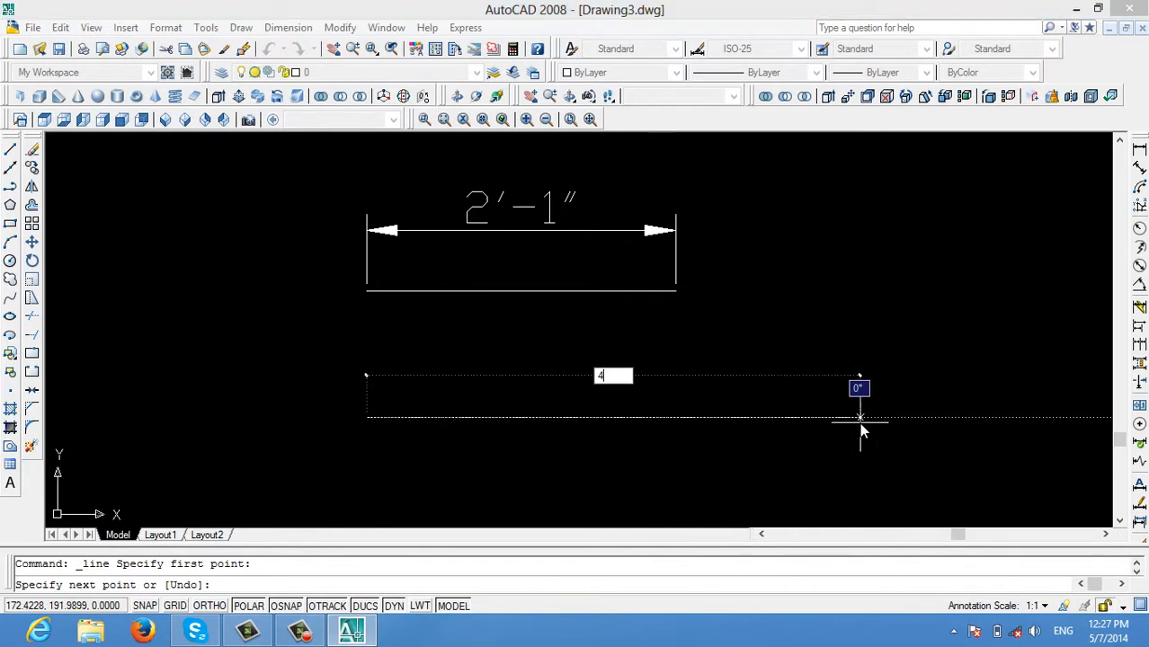
text(8)
key(Return)
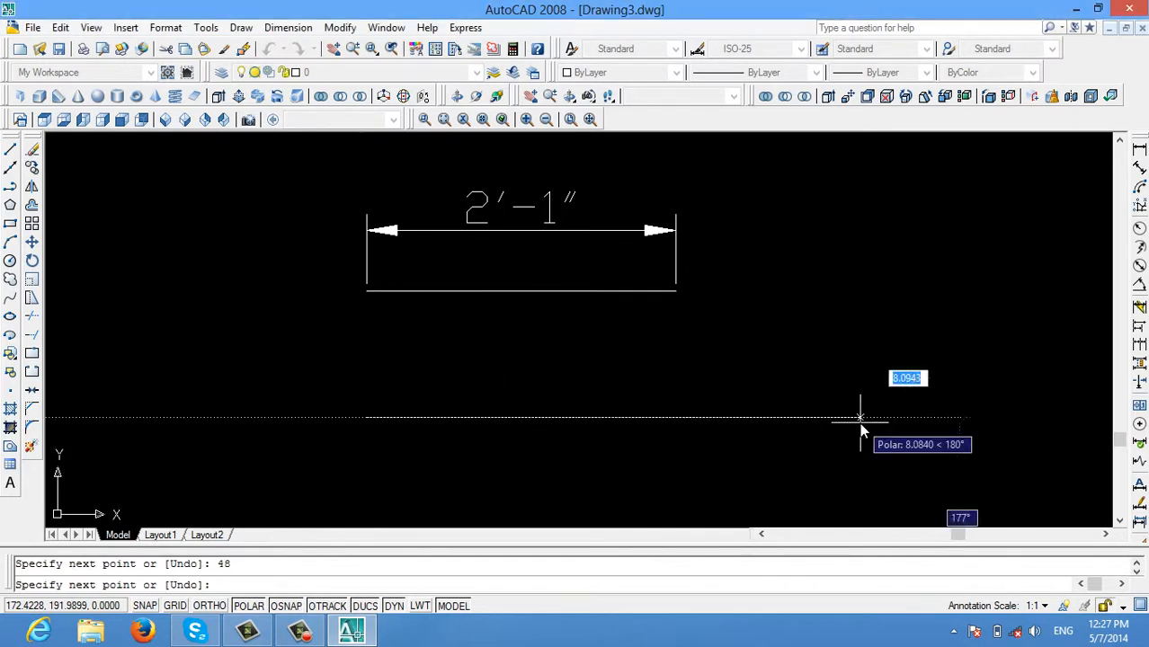
scroll(859, 422, down, 1)
right_click(841, 334)
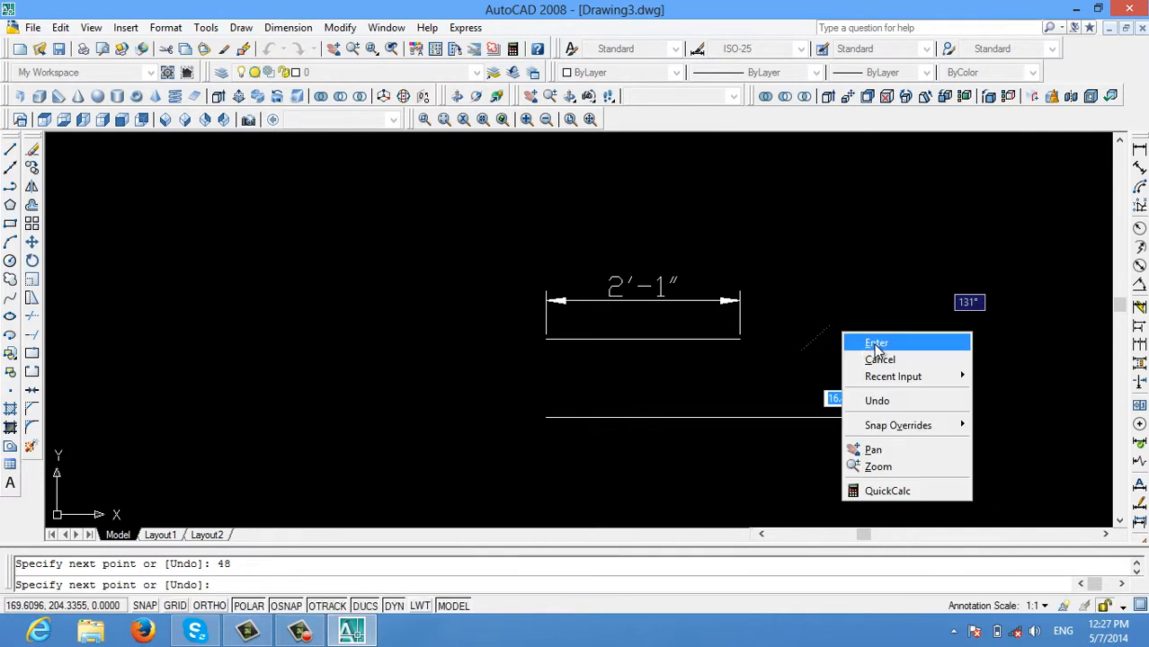
key(Escape)
key(Escape)
Add a linear dimension between the two ends of the lower line, placing it just above that line.
middle_drag(638, 385, 533, 290)
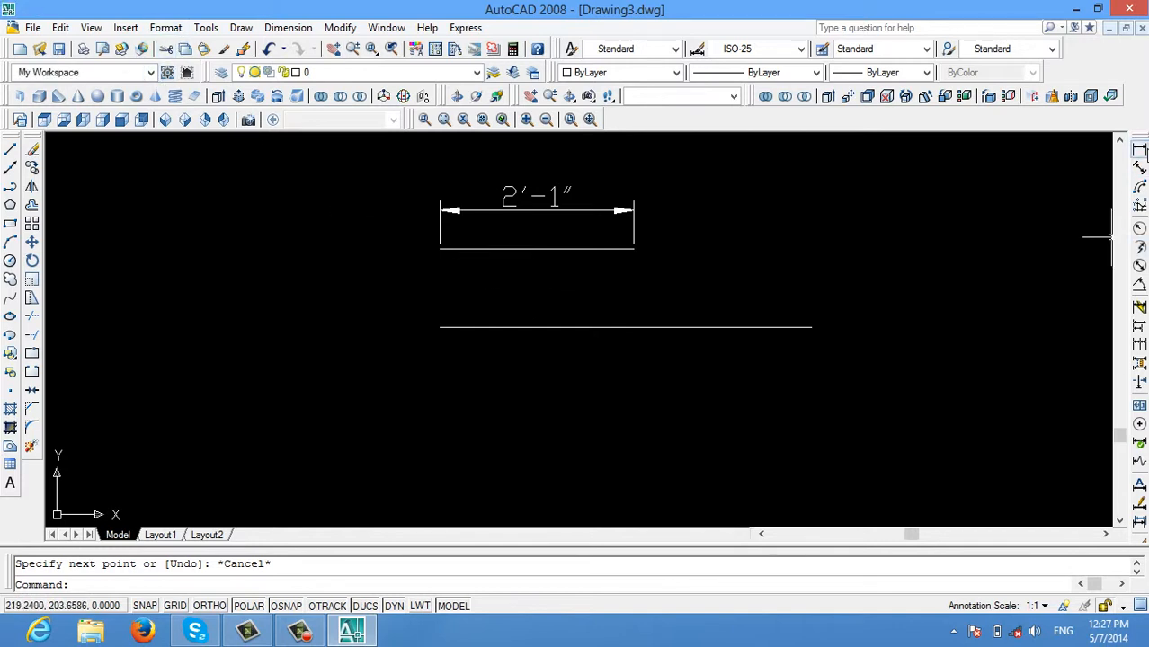
click(1139, 149)
click(811, 327)
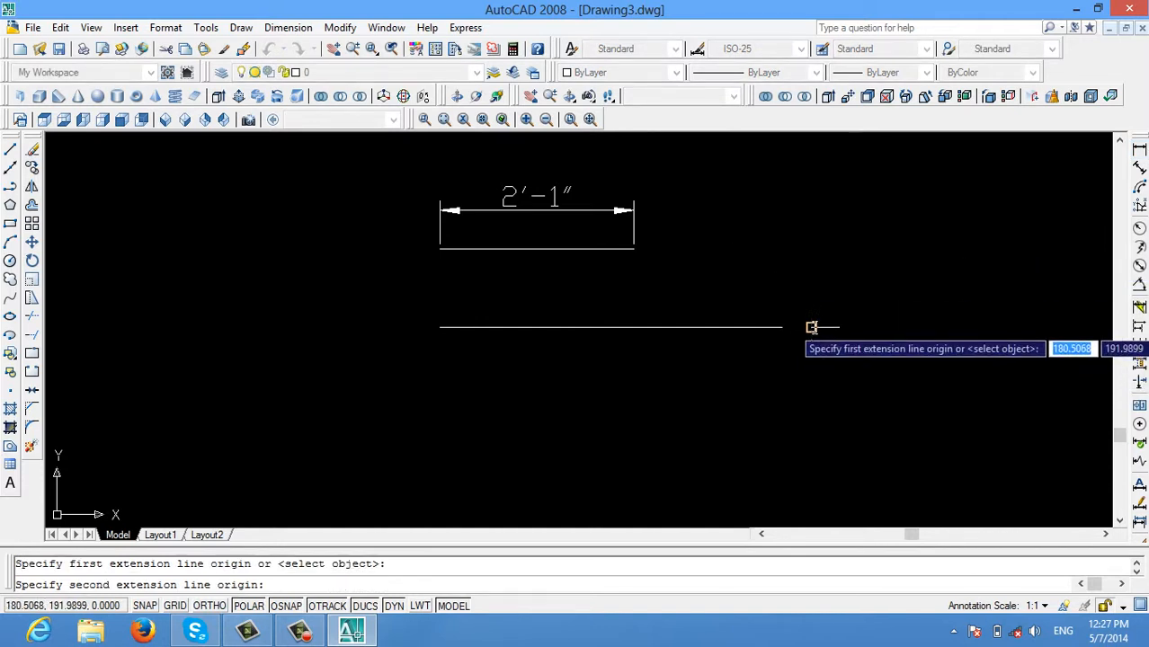
click(441, 326)
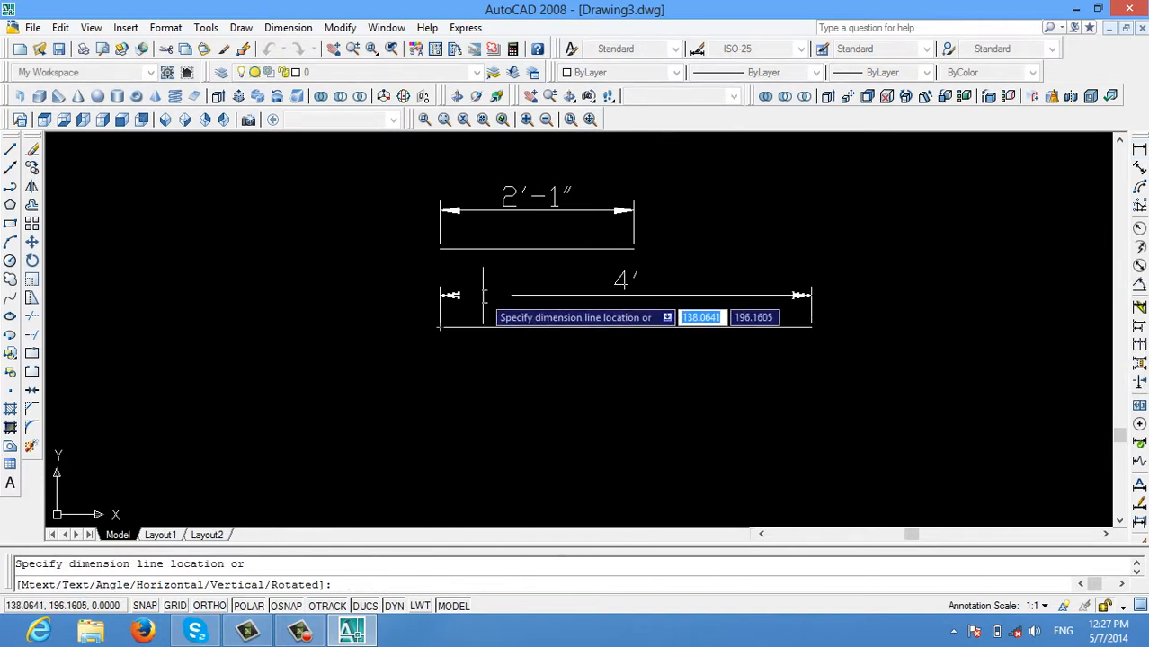
click(483, 300)
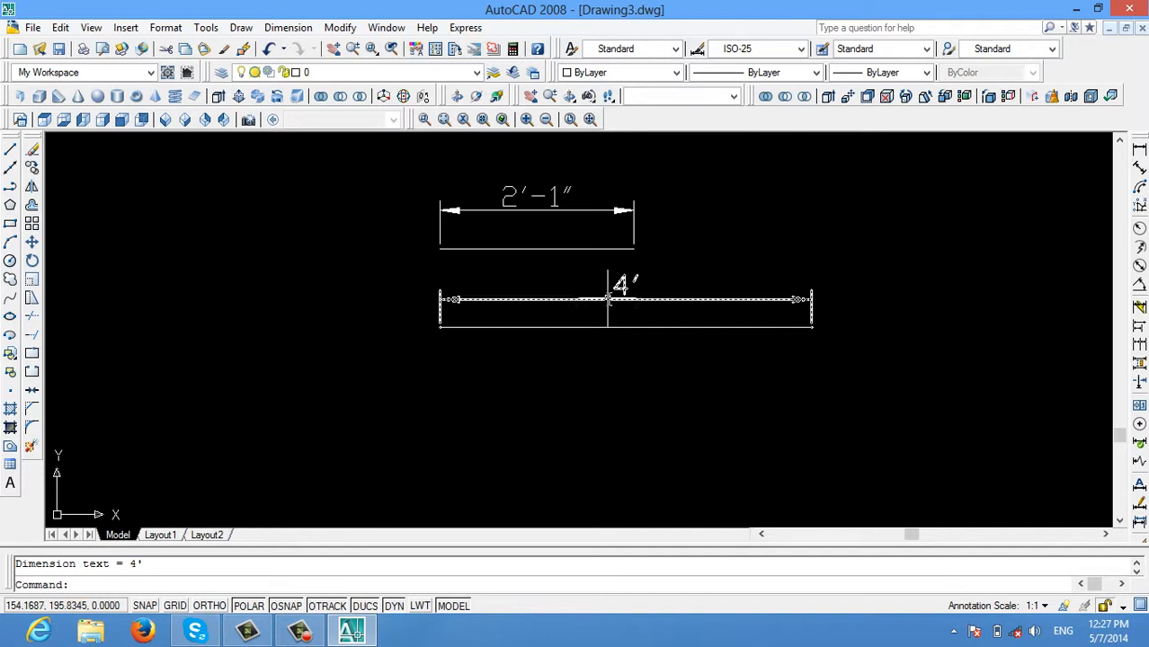
click(619, 285)
key(Escape)
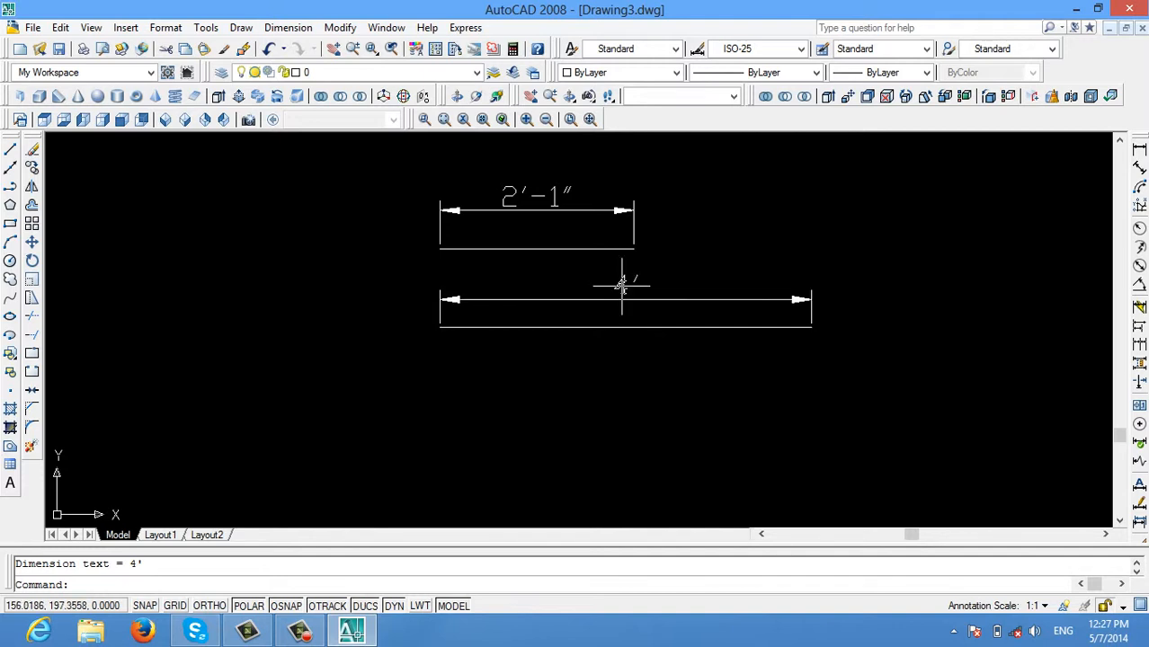
Set the ISO-25 dimension style's primary unit format for linear dimensions to Decimal.
click(168, 29)
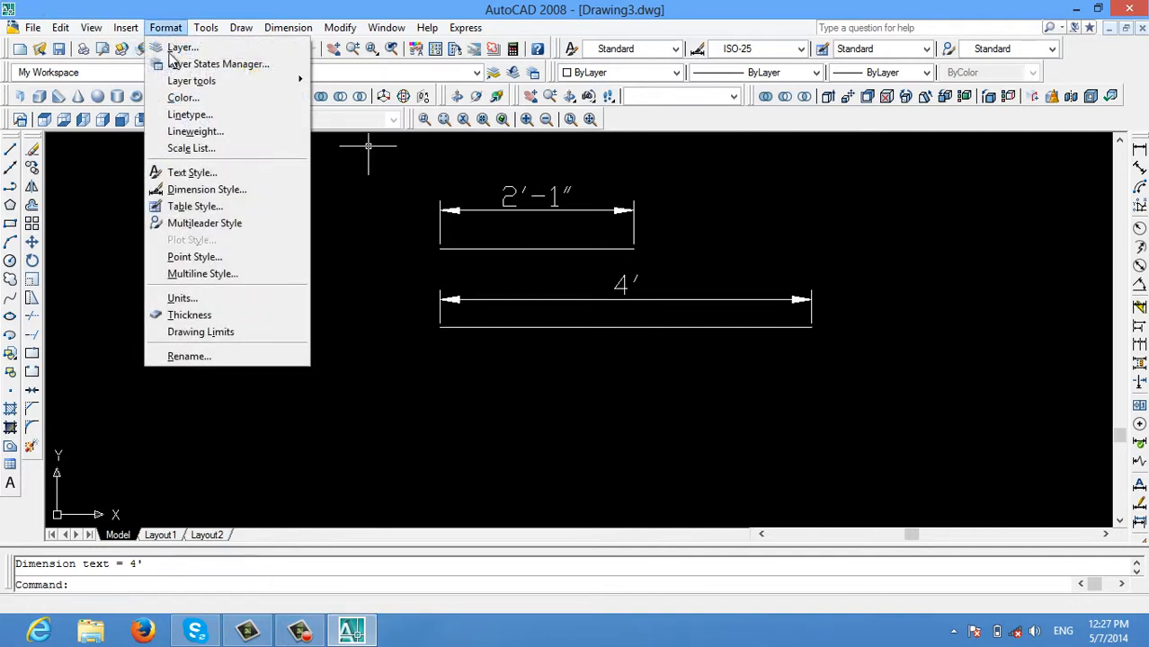
click(205, 190)
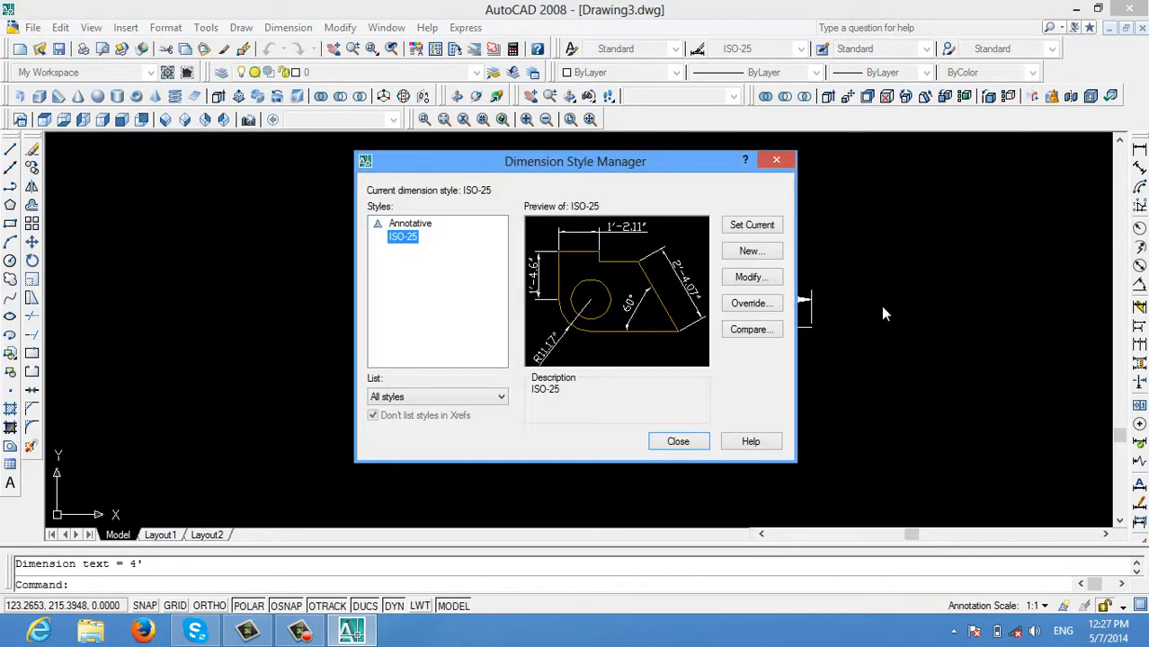
click(749, 277)
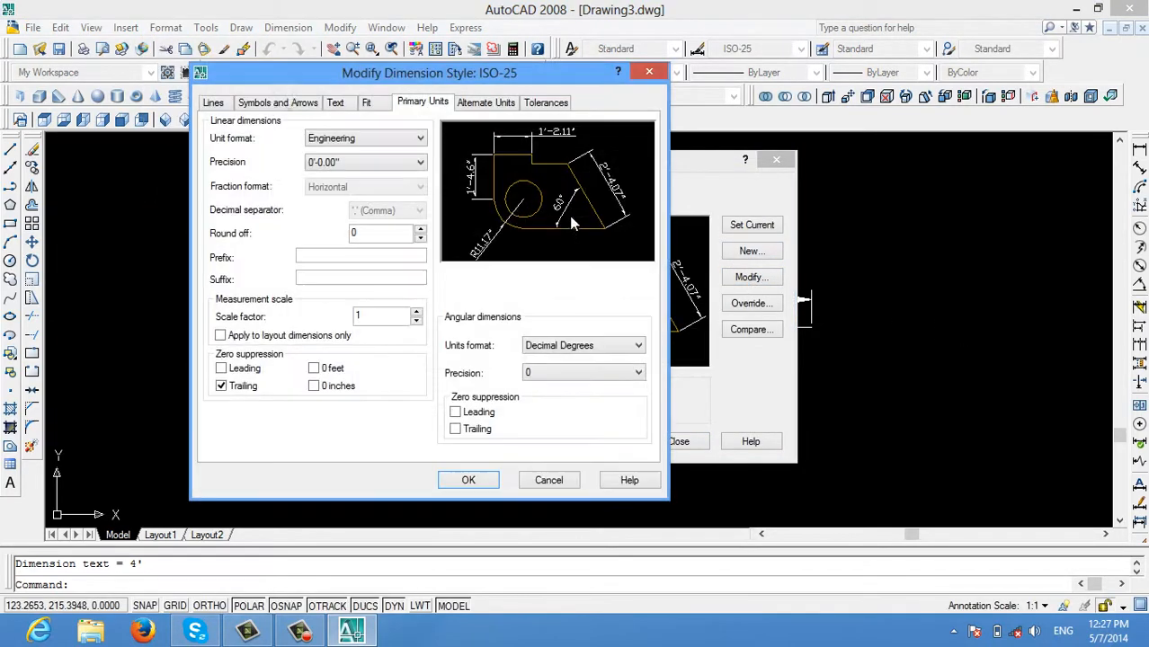
click(352, 149)
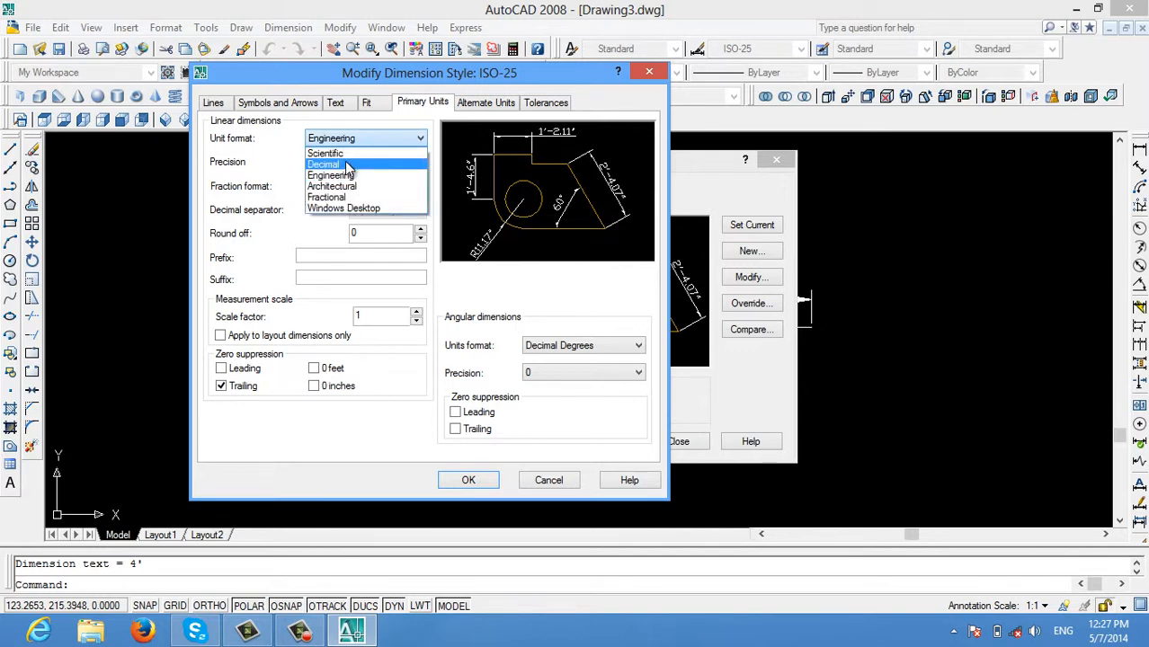
click(349, 164)
click(468, 480)
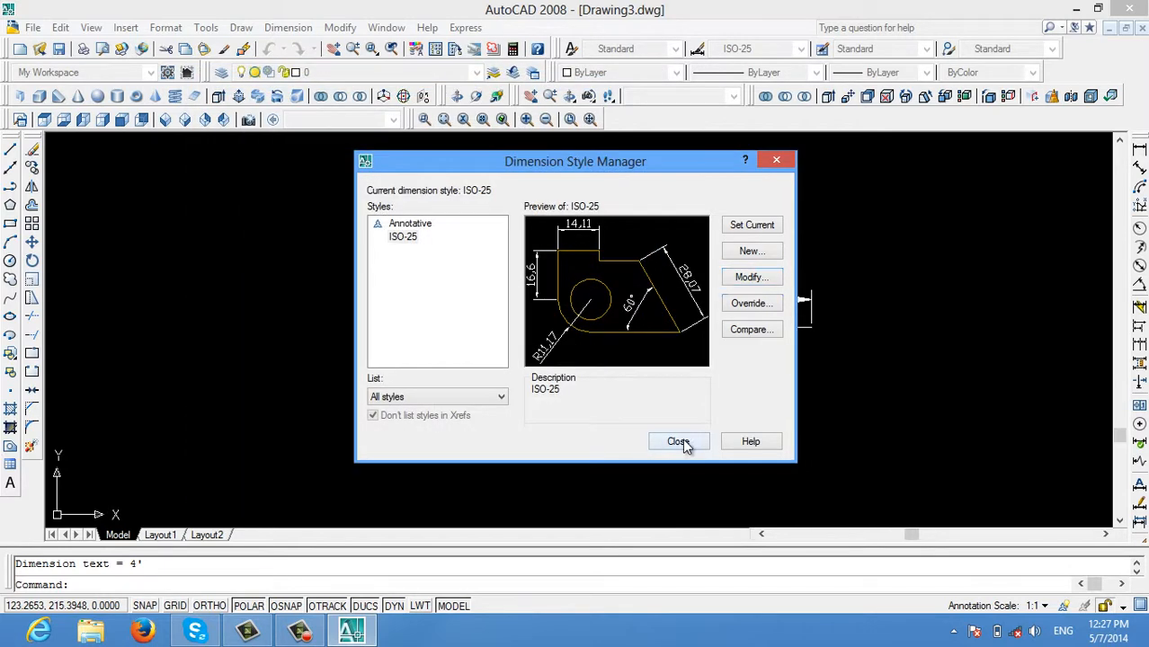
click(679, 441)
scroll(572, 248, up, 1)
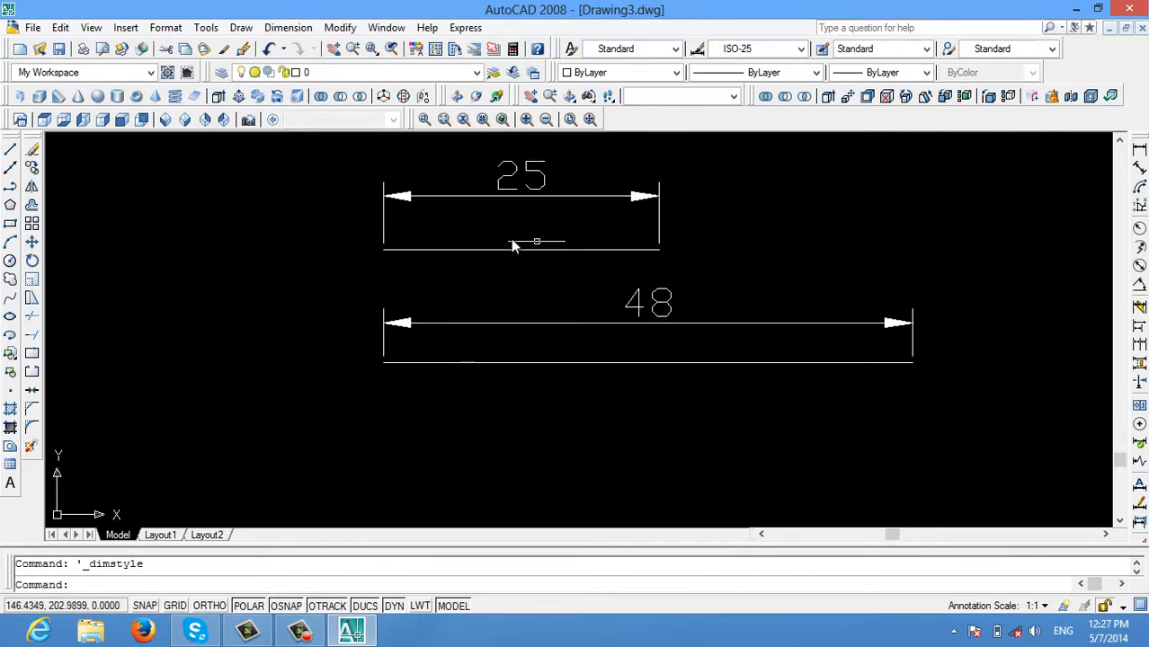
click(495, 183)
key(Escape)
Set the ISO-25 dimension style's linear precision to 0.000 and add the prefix "cm" to its primary units.
click(166, 28)
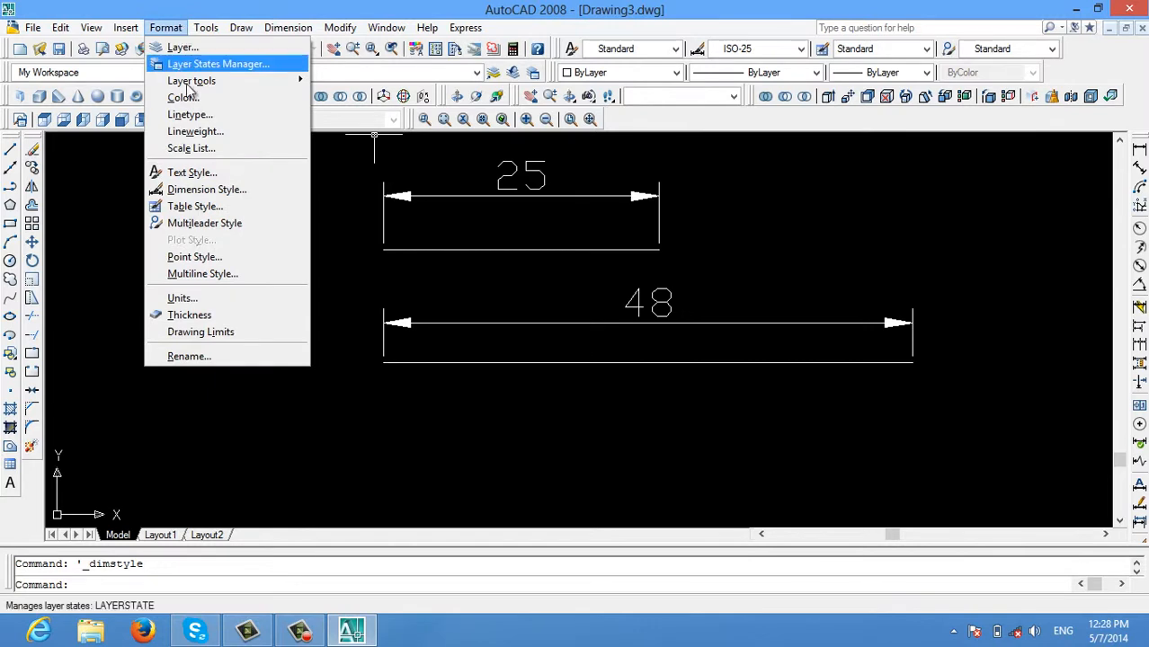
click(211, 191)
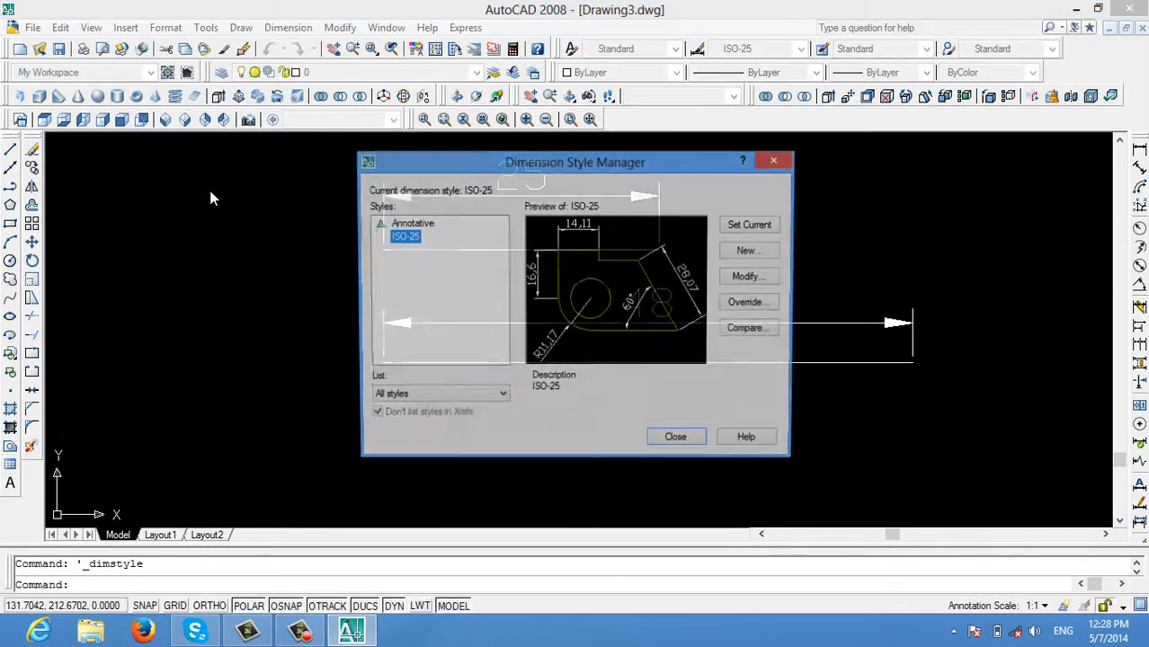
click(749, 278)
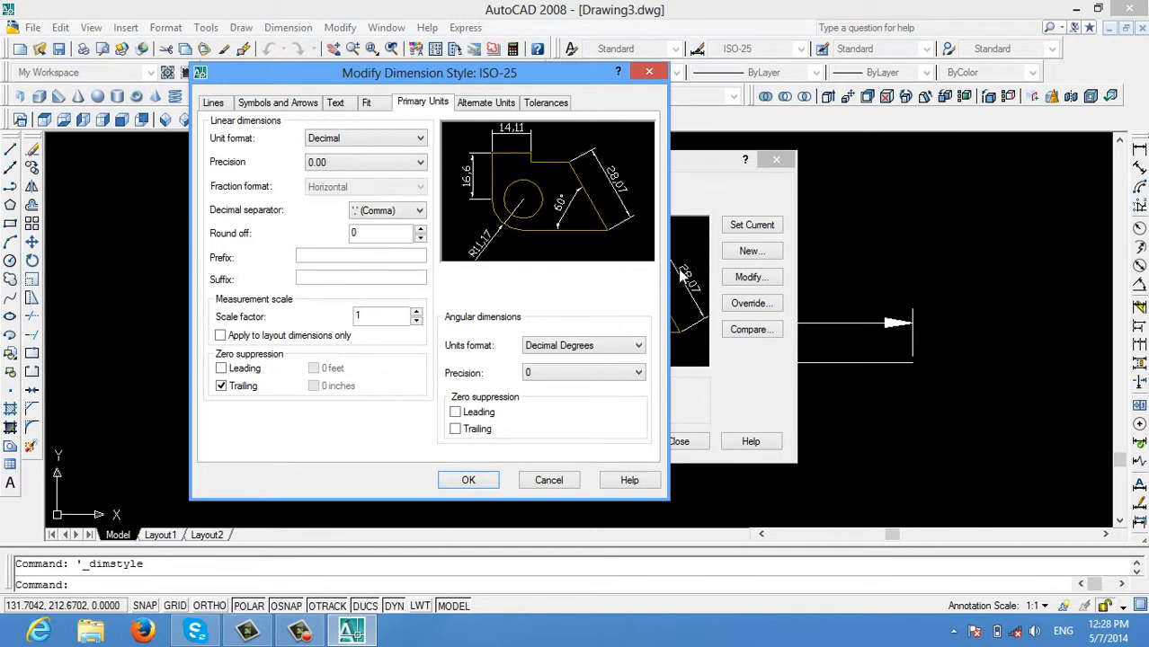
click(405, 166)
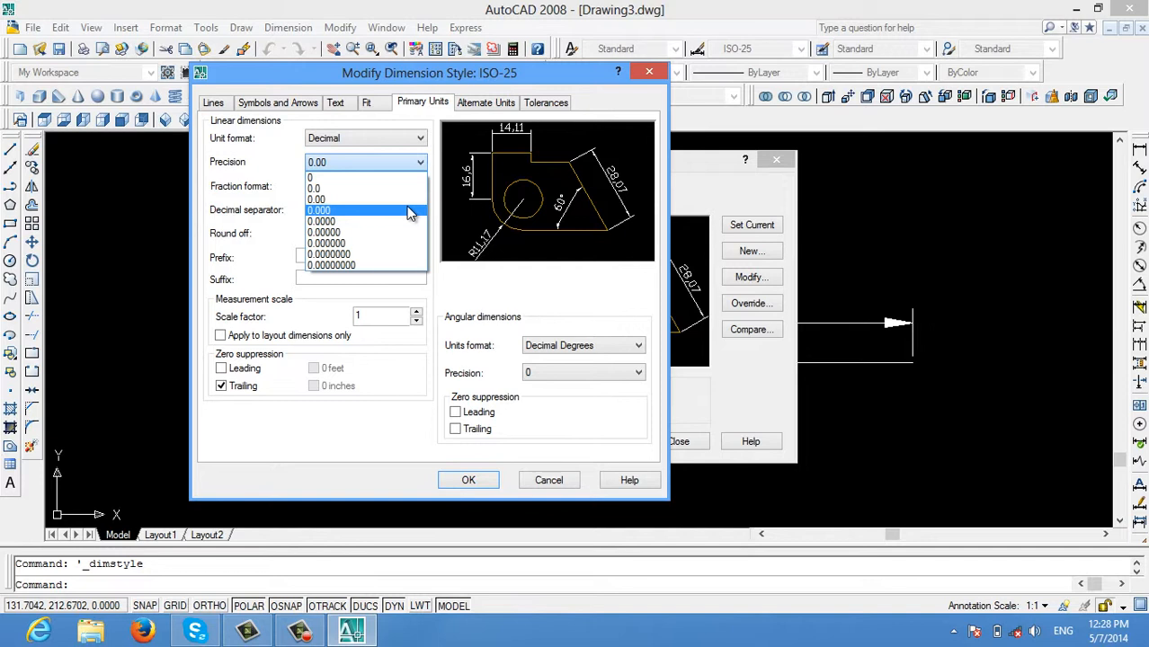
click(409, 210)
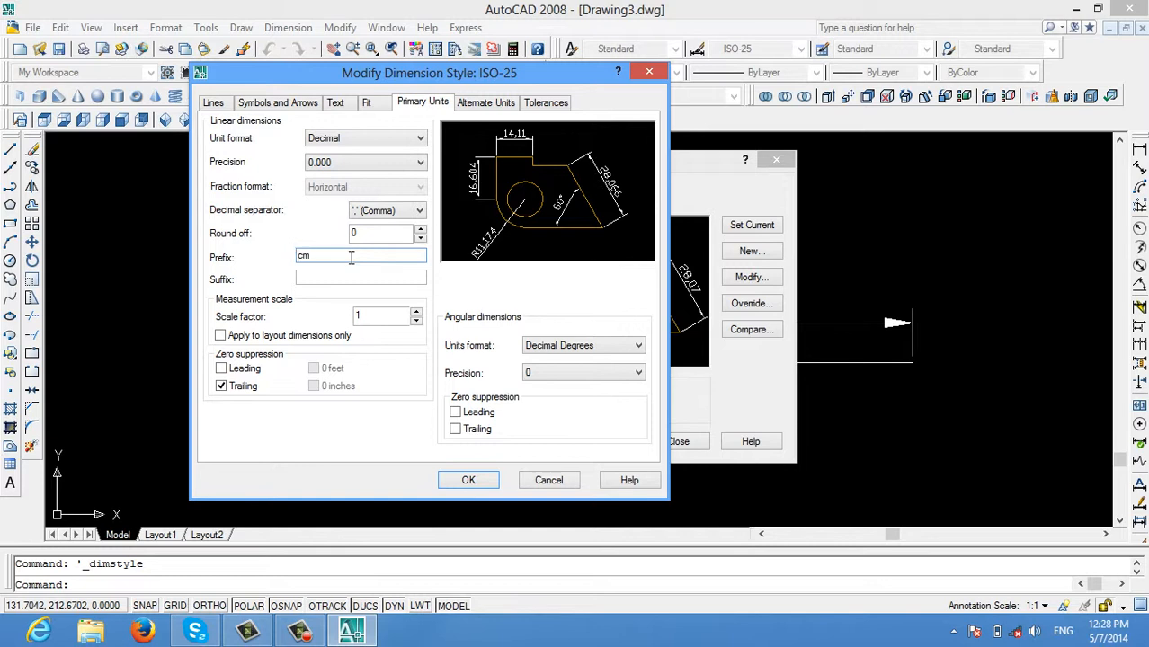
click(469, 480)
click(678, 441)
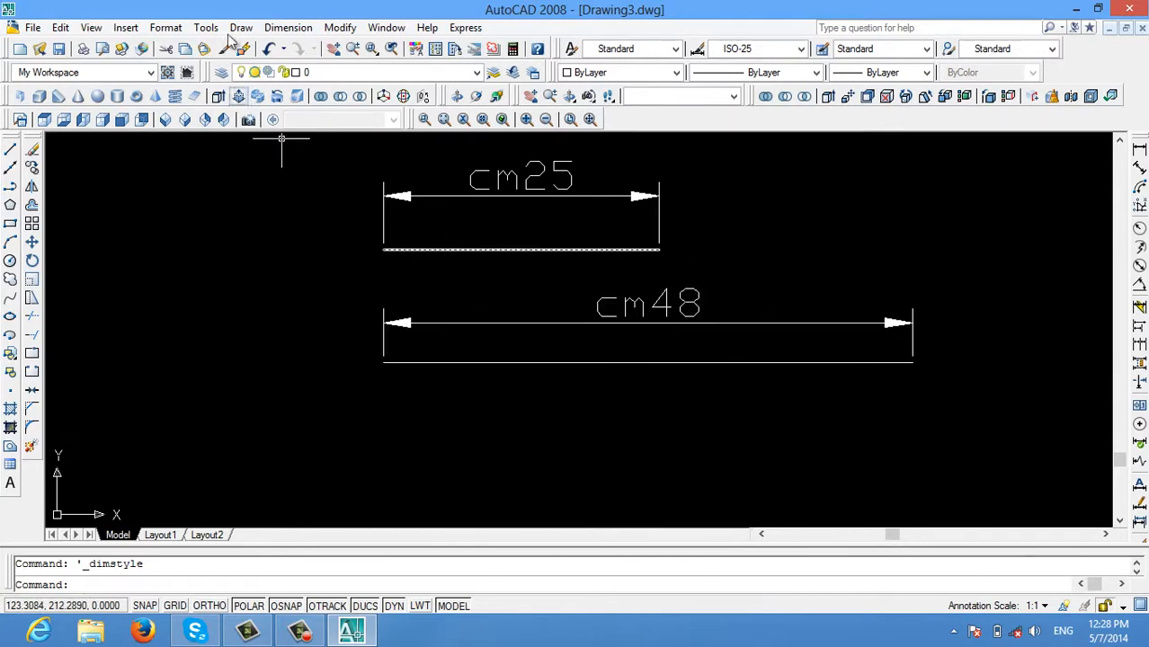
Remove the prefix from the ISO-25 dimension style's primary units and enter "cm" as the suffix instead.
click(165, 27)
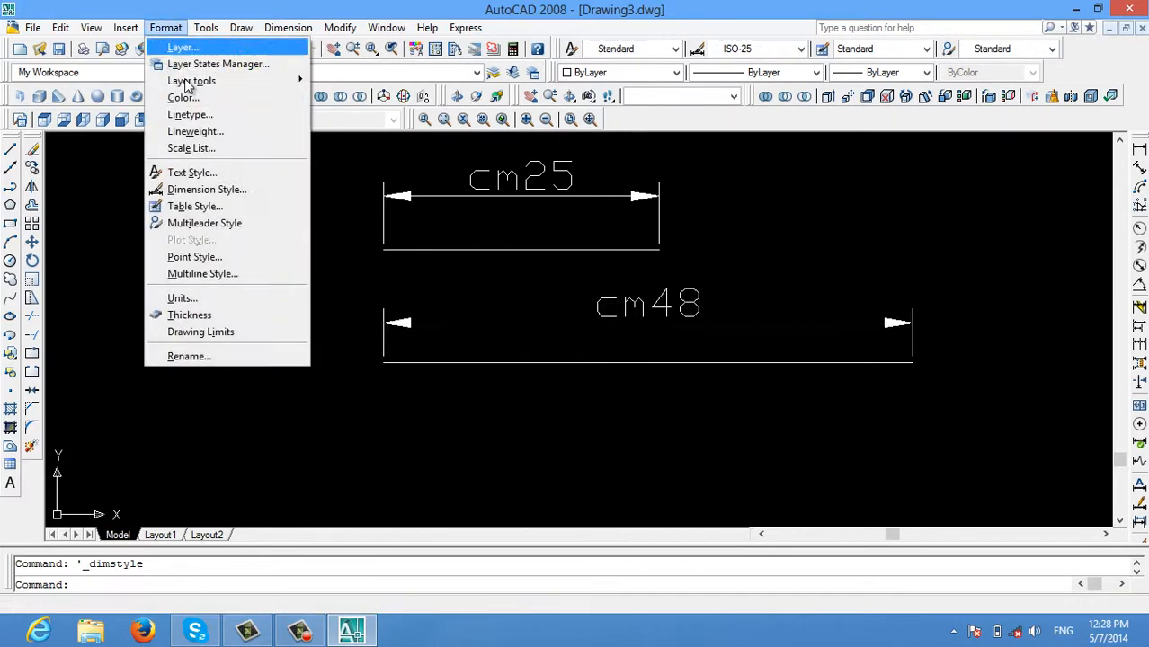
click(236, 189)
click(753, 277)
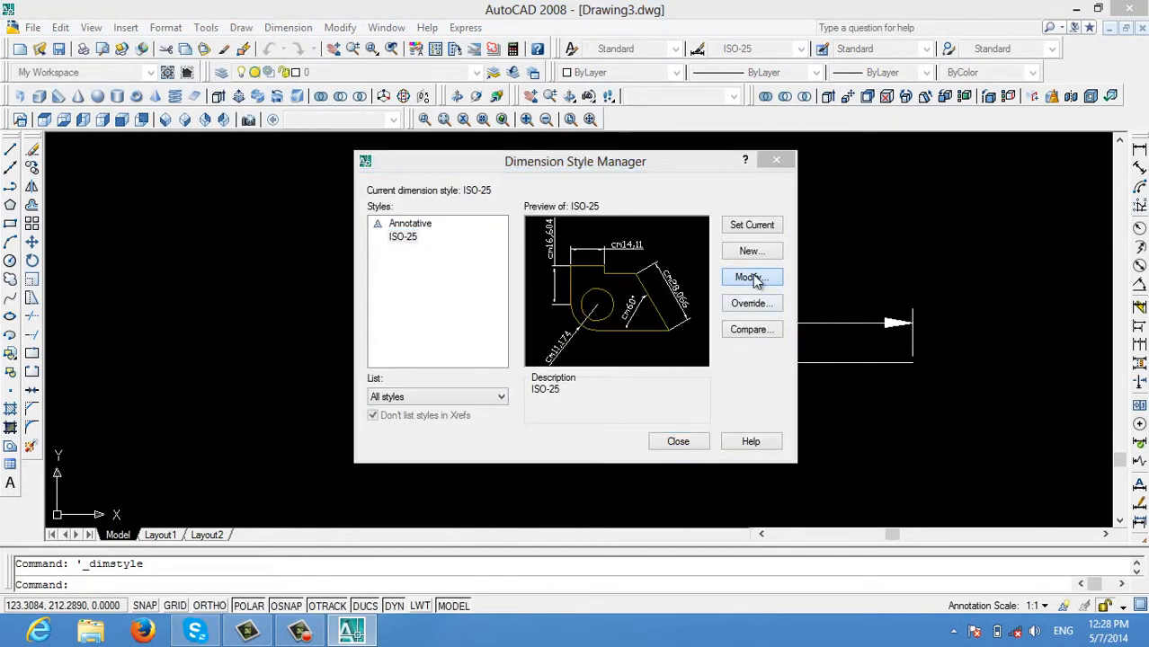
drag(329, 259, 283, 258)
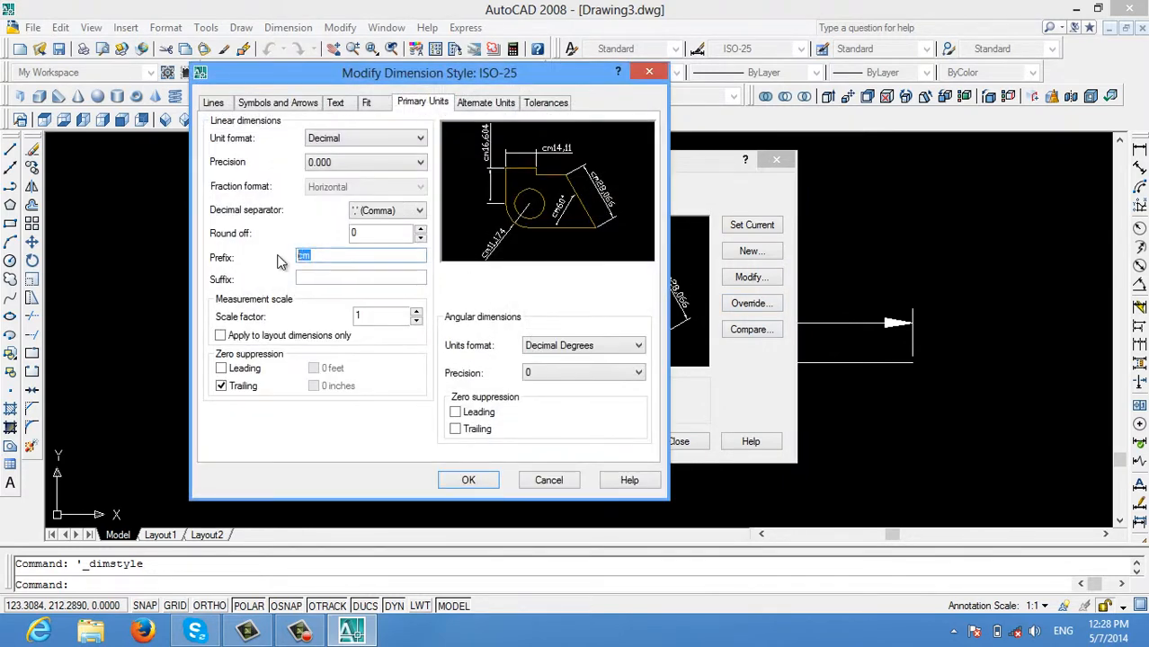
click(393, 279)
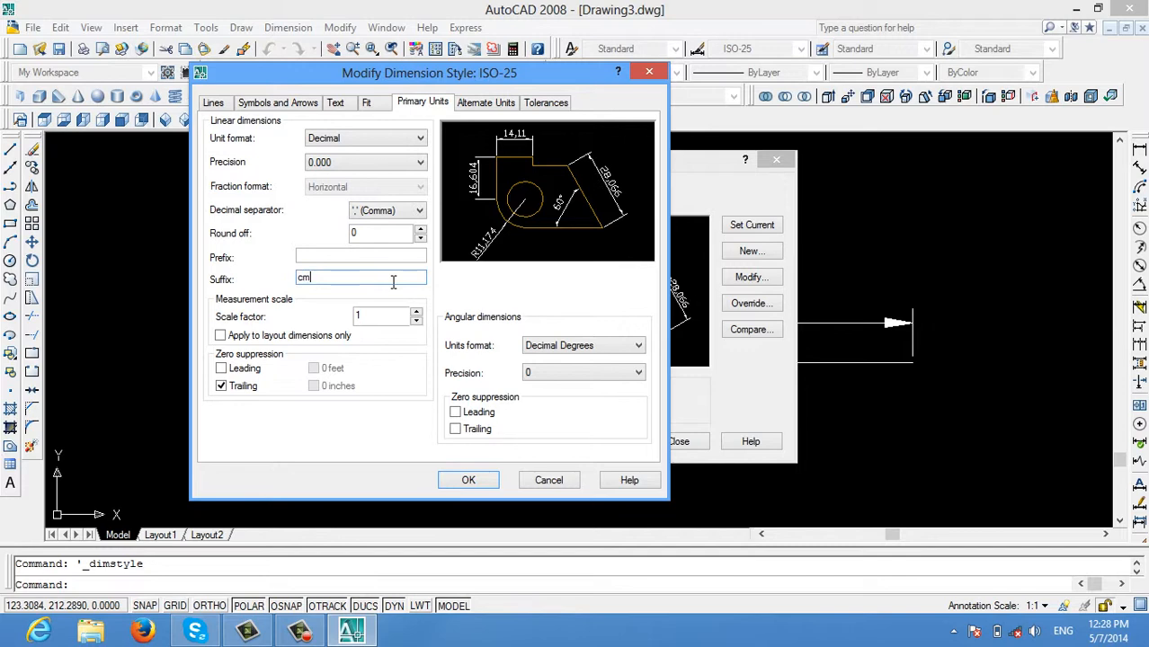
click(448, 482)
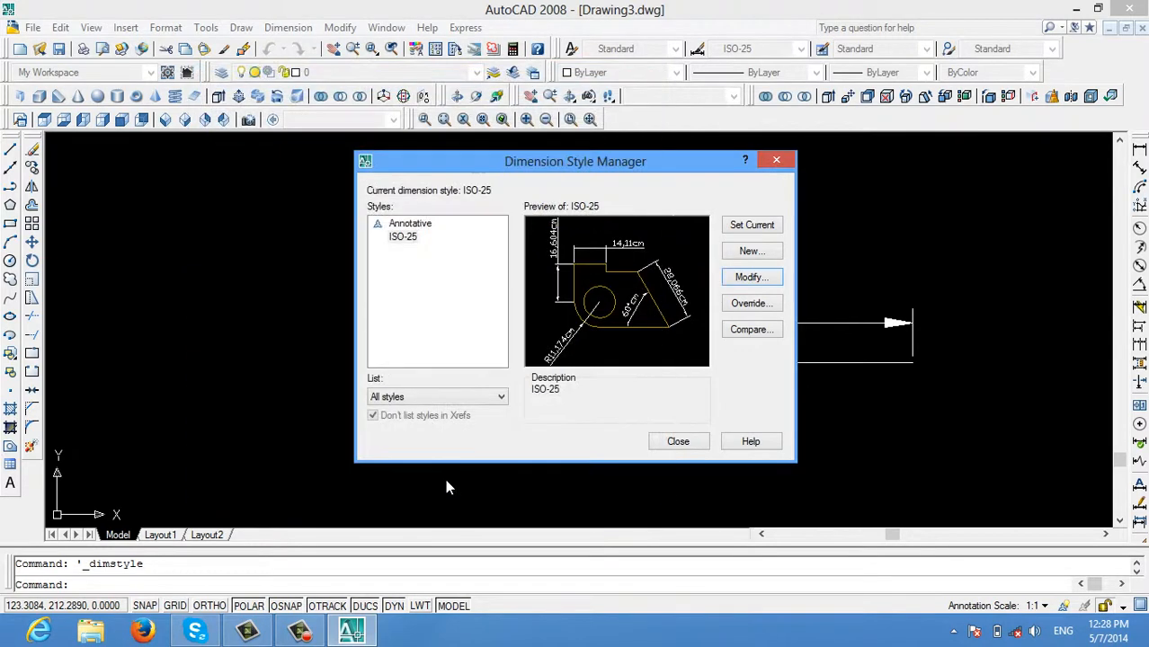
click(689, 443)
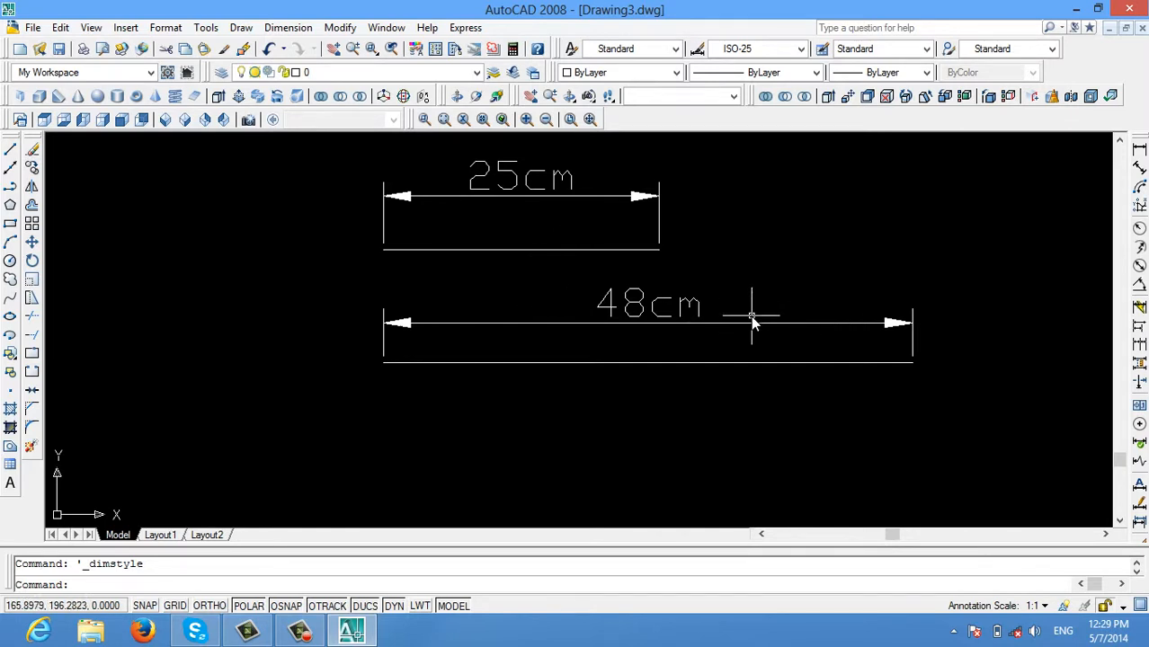
scroll(746, 319, up, 2)
scroll(746, 318, down, 2)
middle_drag(723, 295, 616, 326)
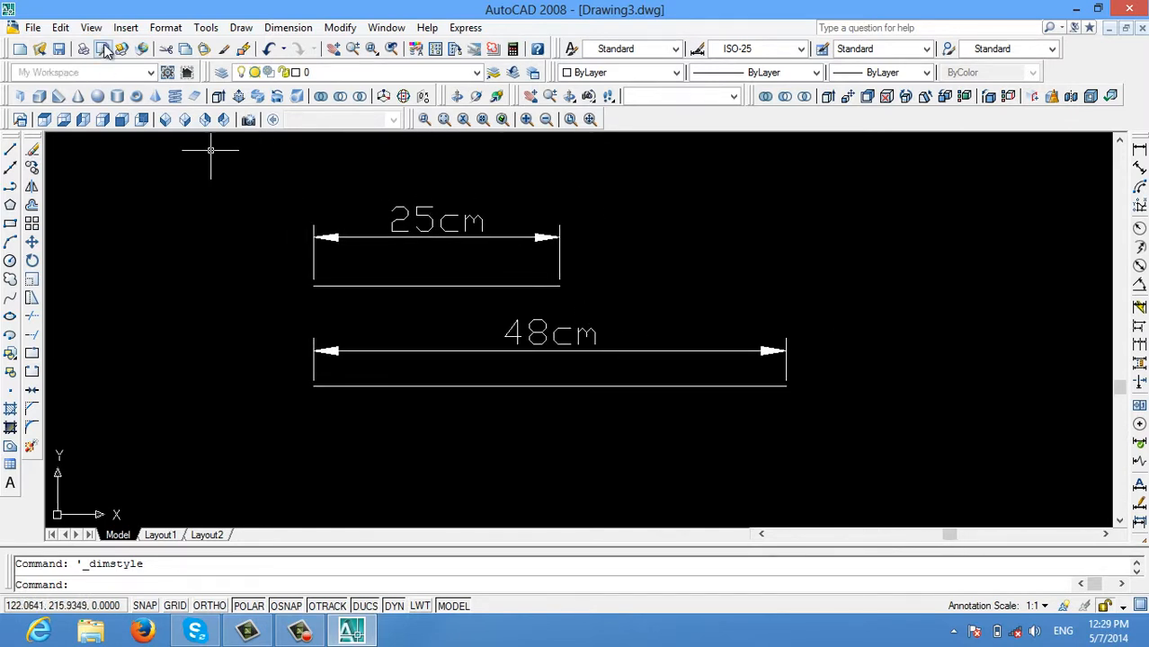
Set the ISO-25 dimension style's dimension line color to Red.
click(165, 27)
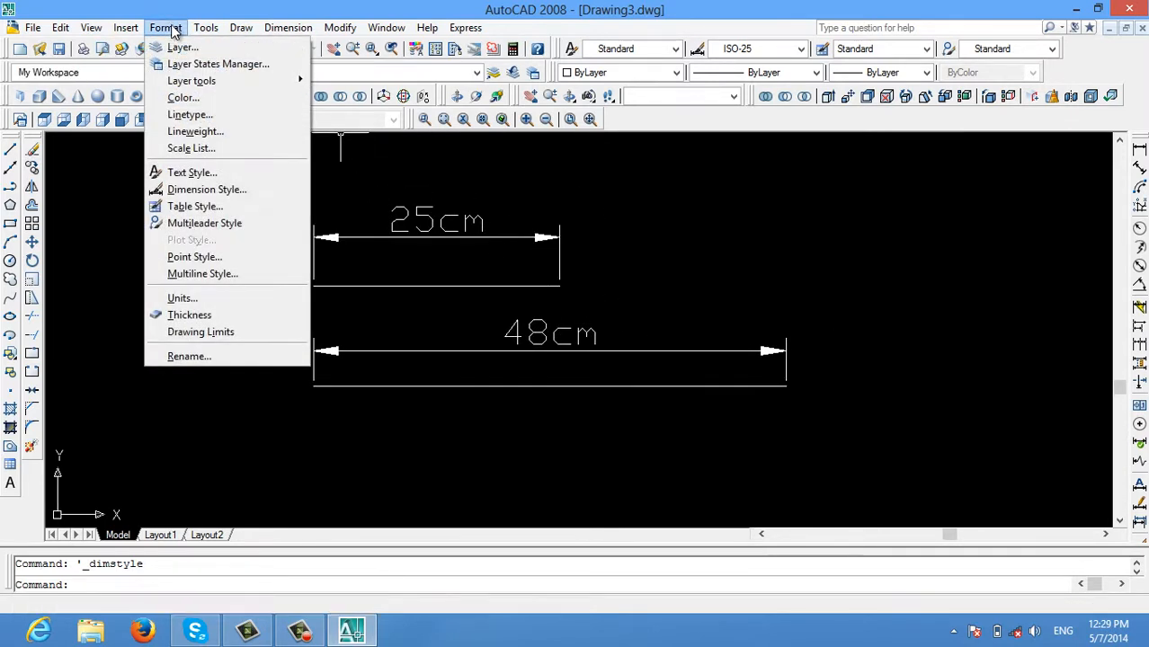
click(215, 190)
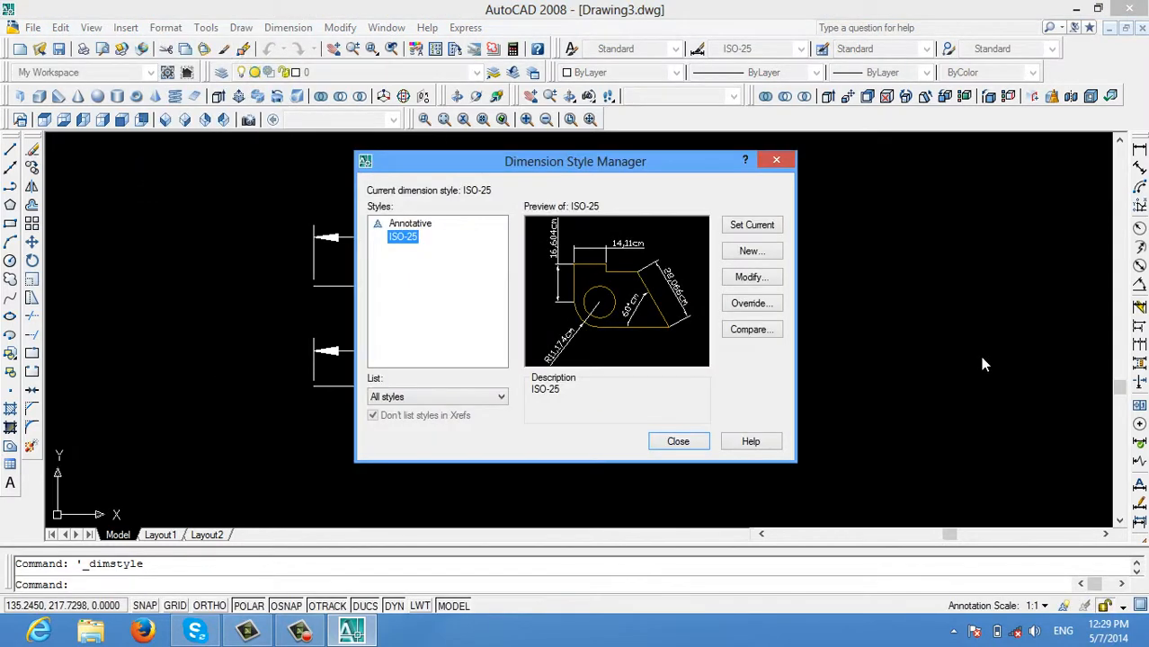
click(772, 277)
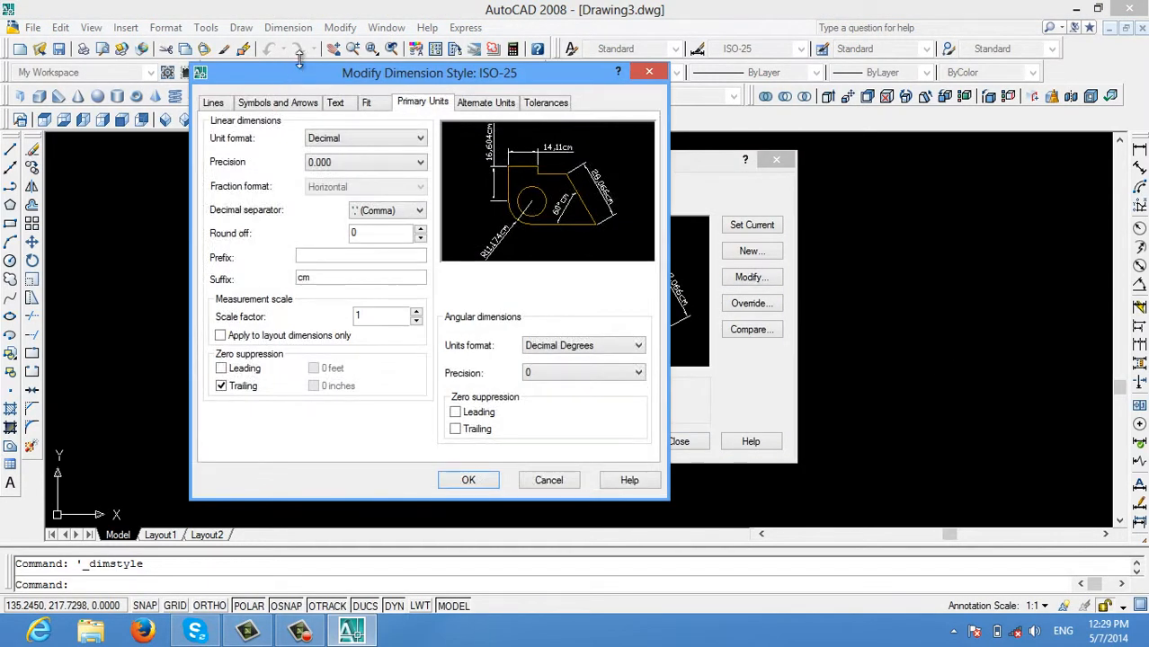
click(296, 103)
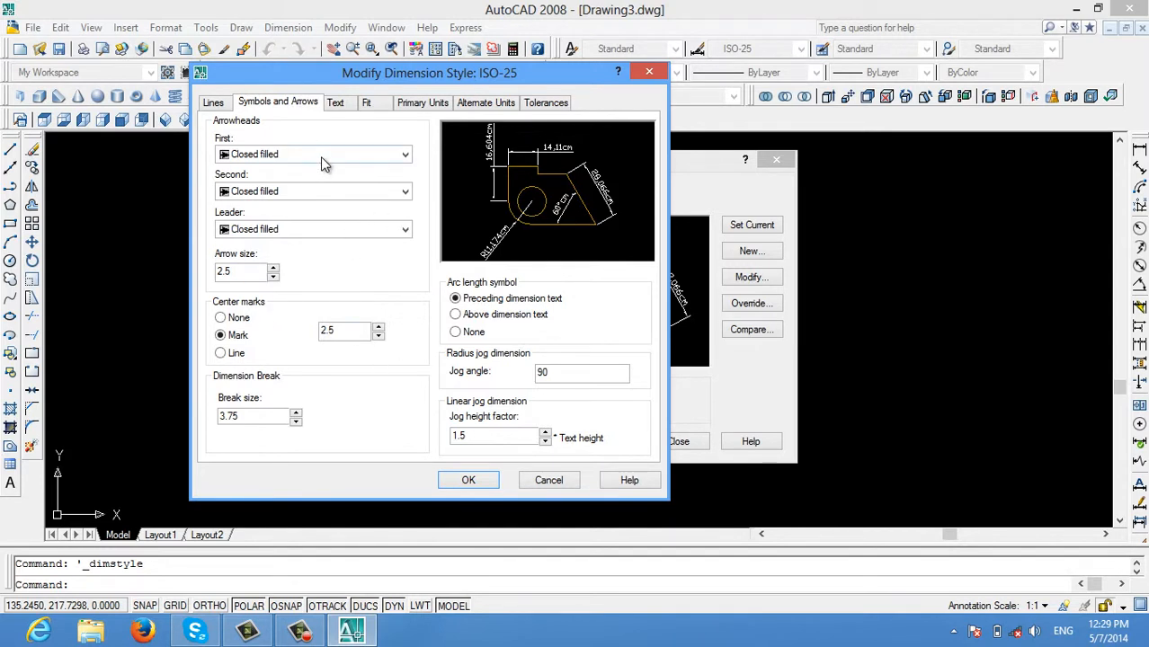
click(205, 103)
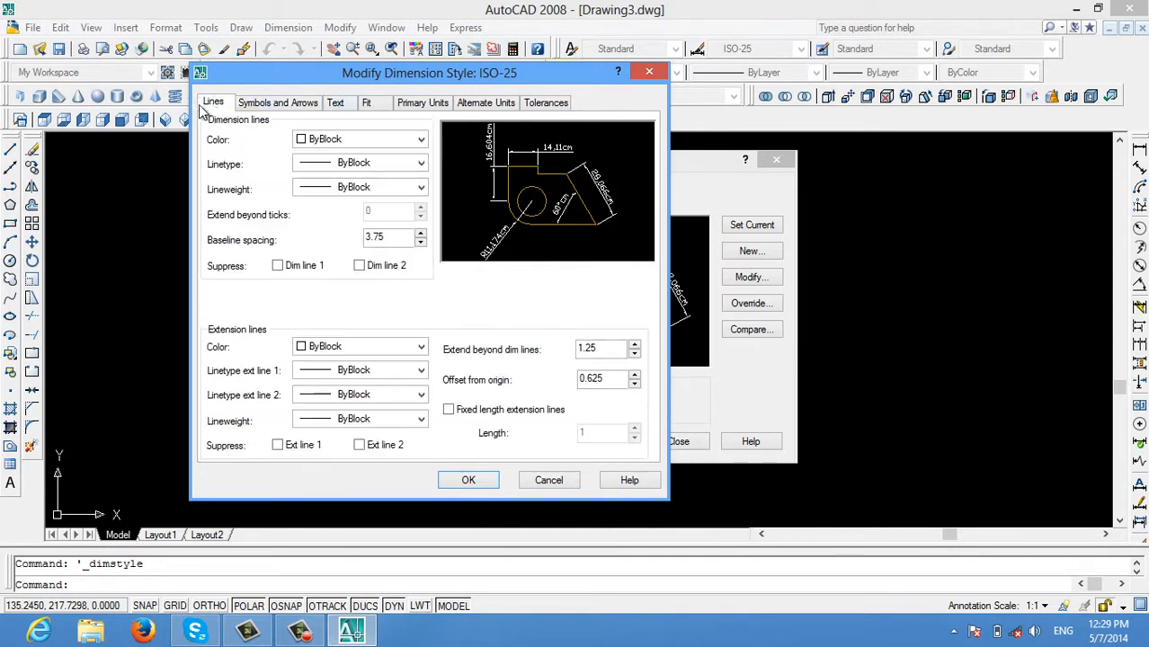
click(350, 142)
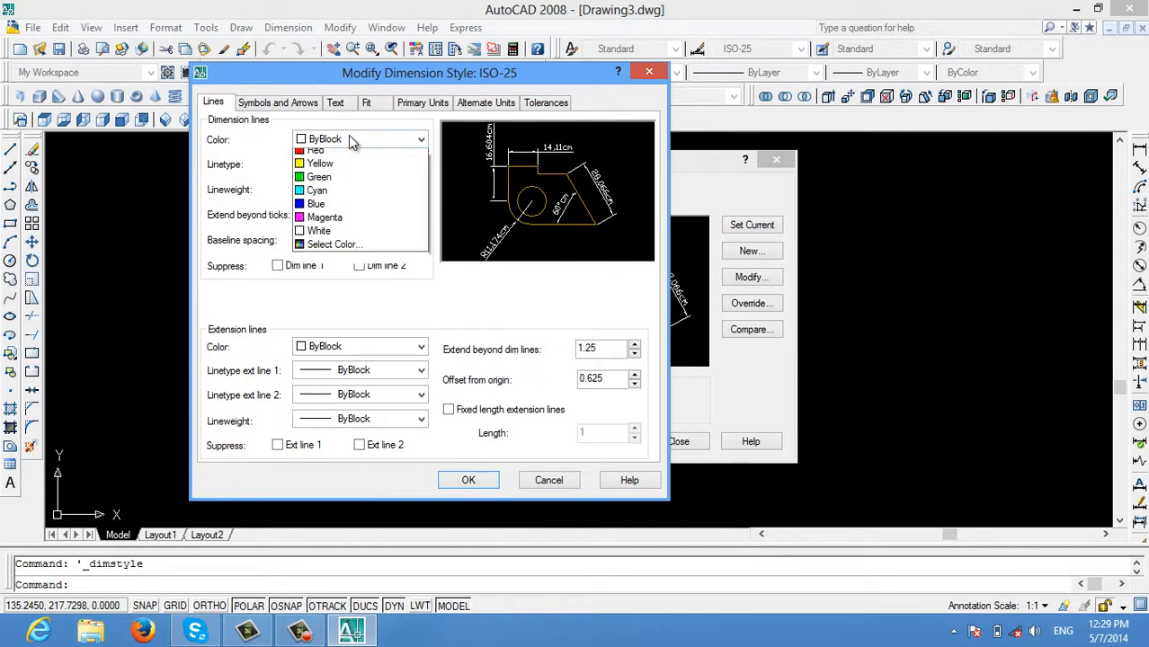
click(328, 177)
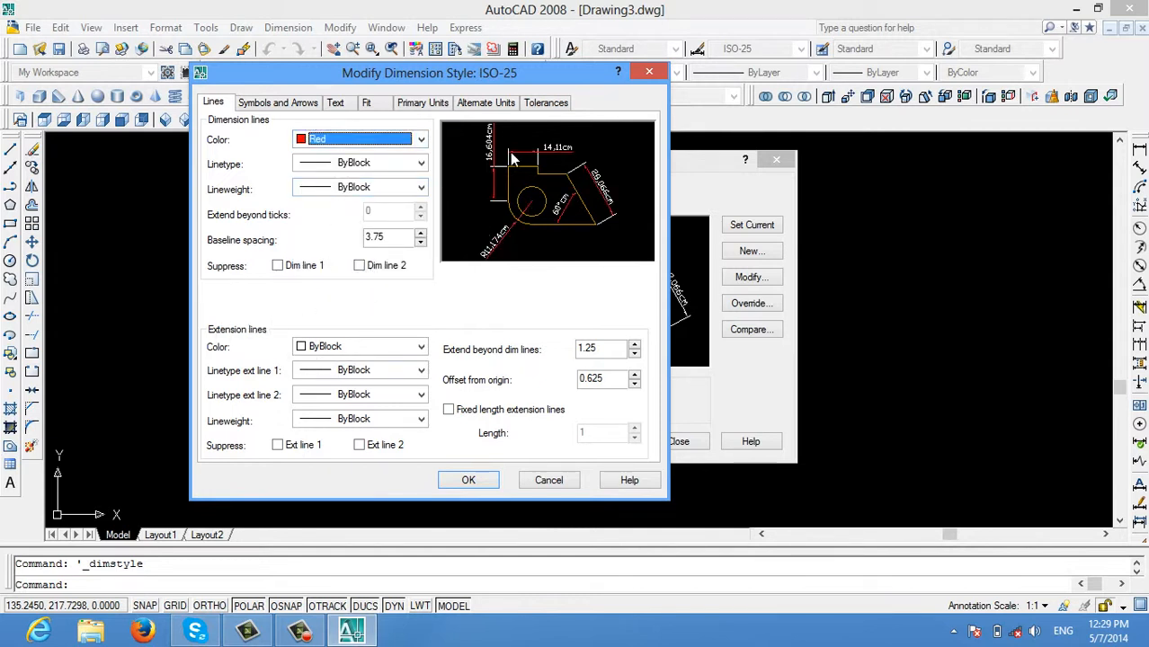
Set the ISO-25 dimension style's extension line color to Blue and apply the style changes to the drawing.
click(420, 347)
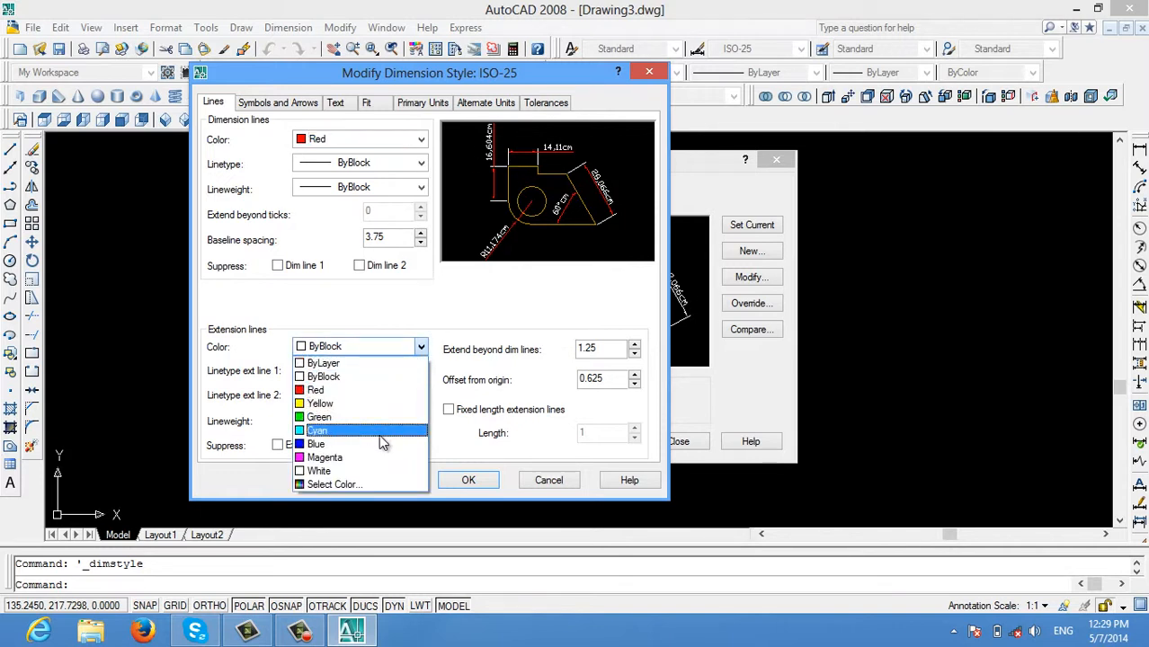
click(377, 442)
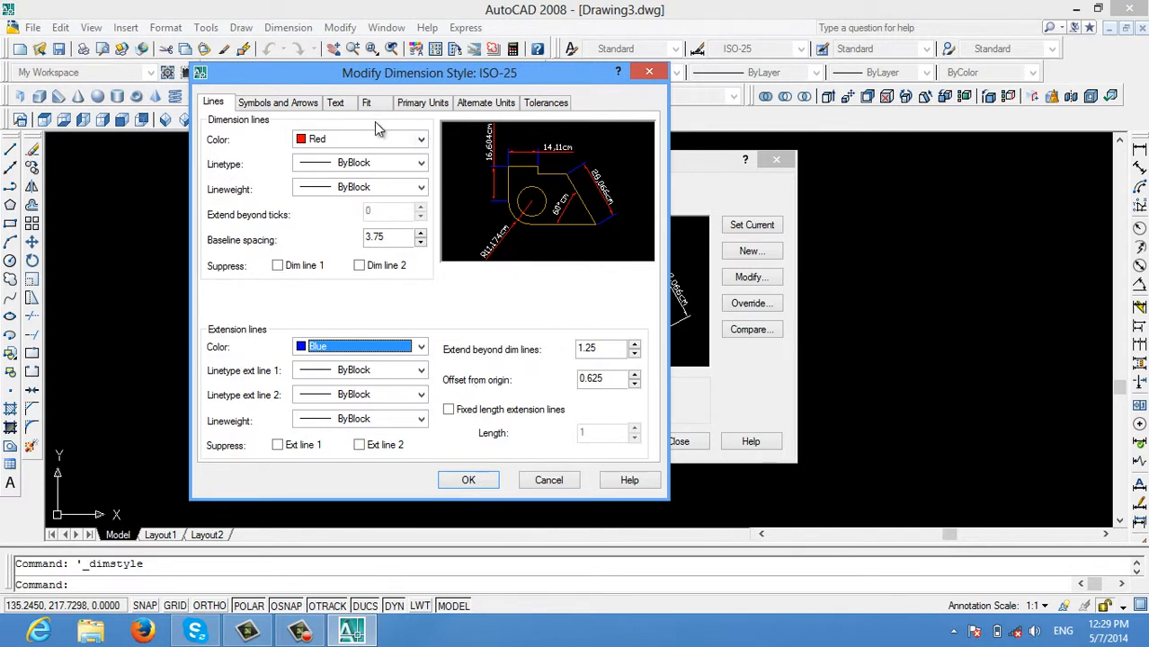
click(341, 104)
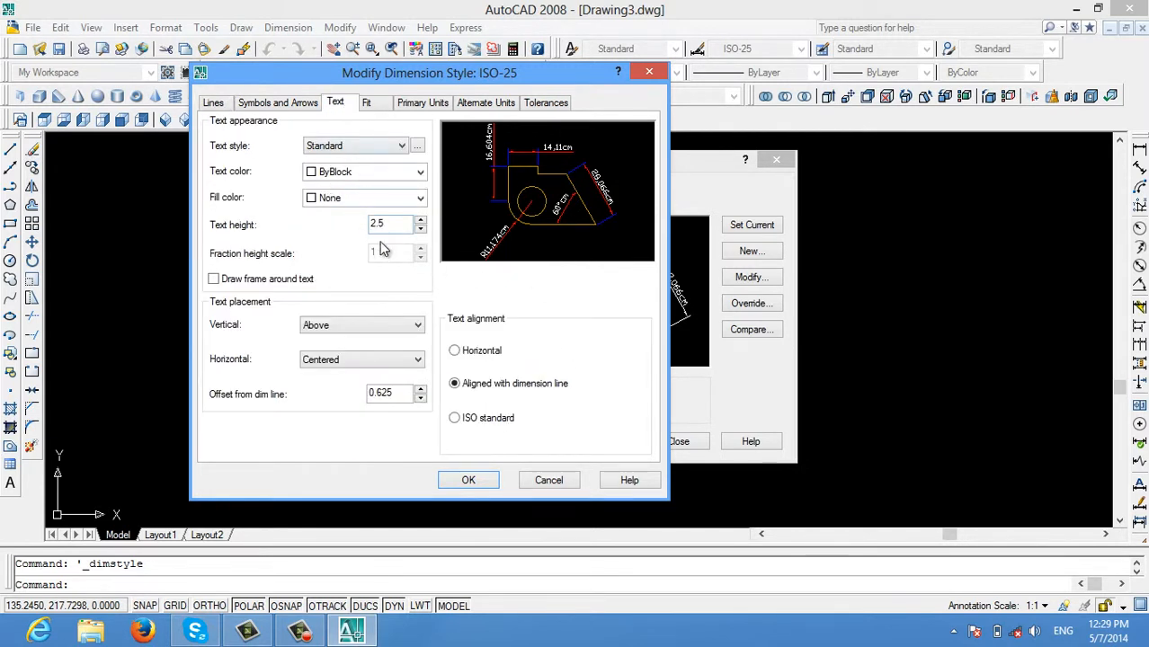
click(474, 481)
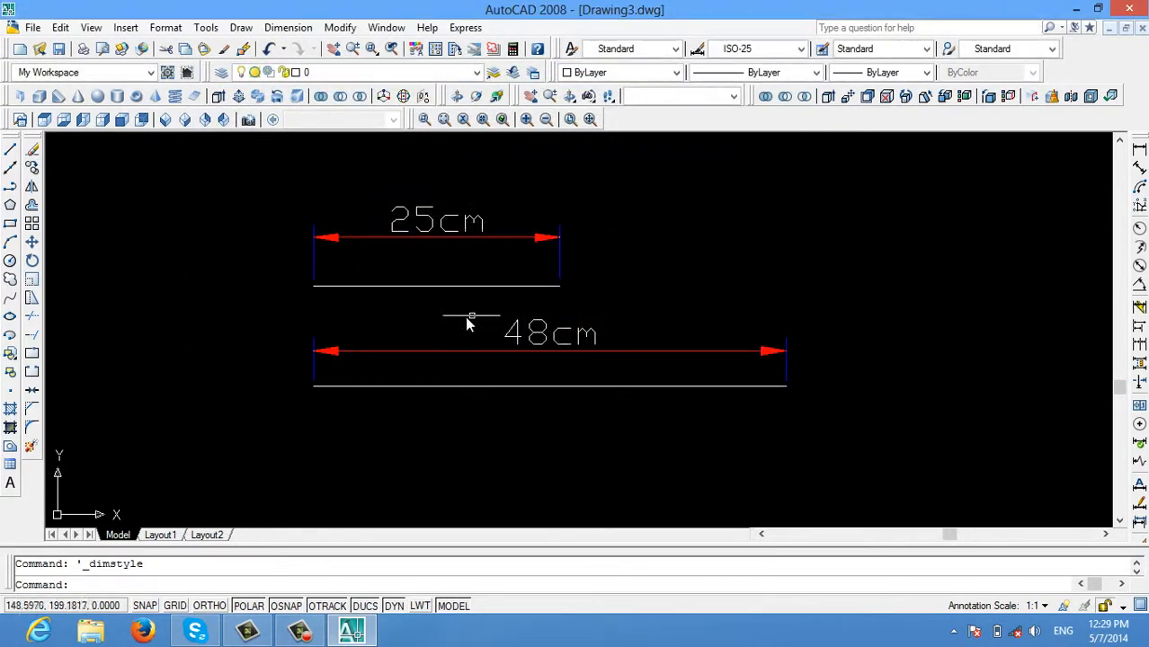
scroll(517, 331, up, 2)
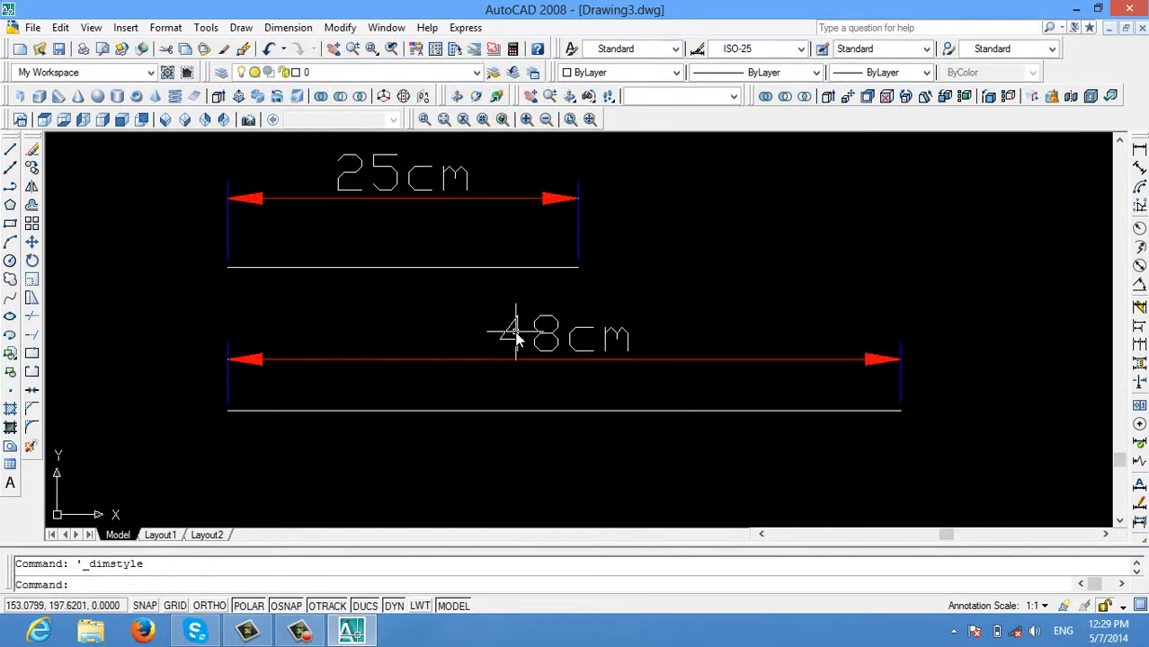